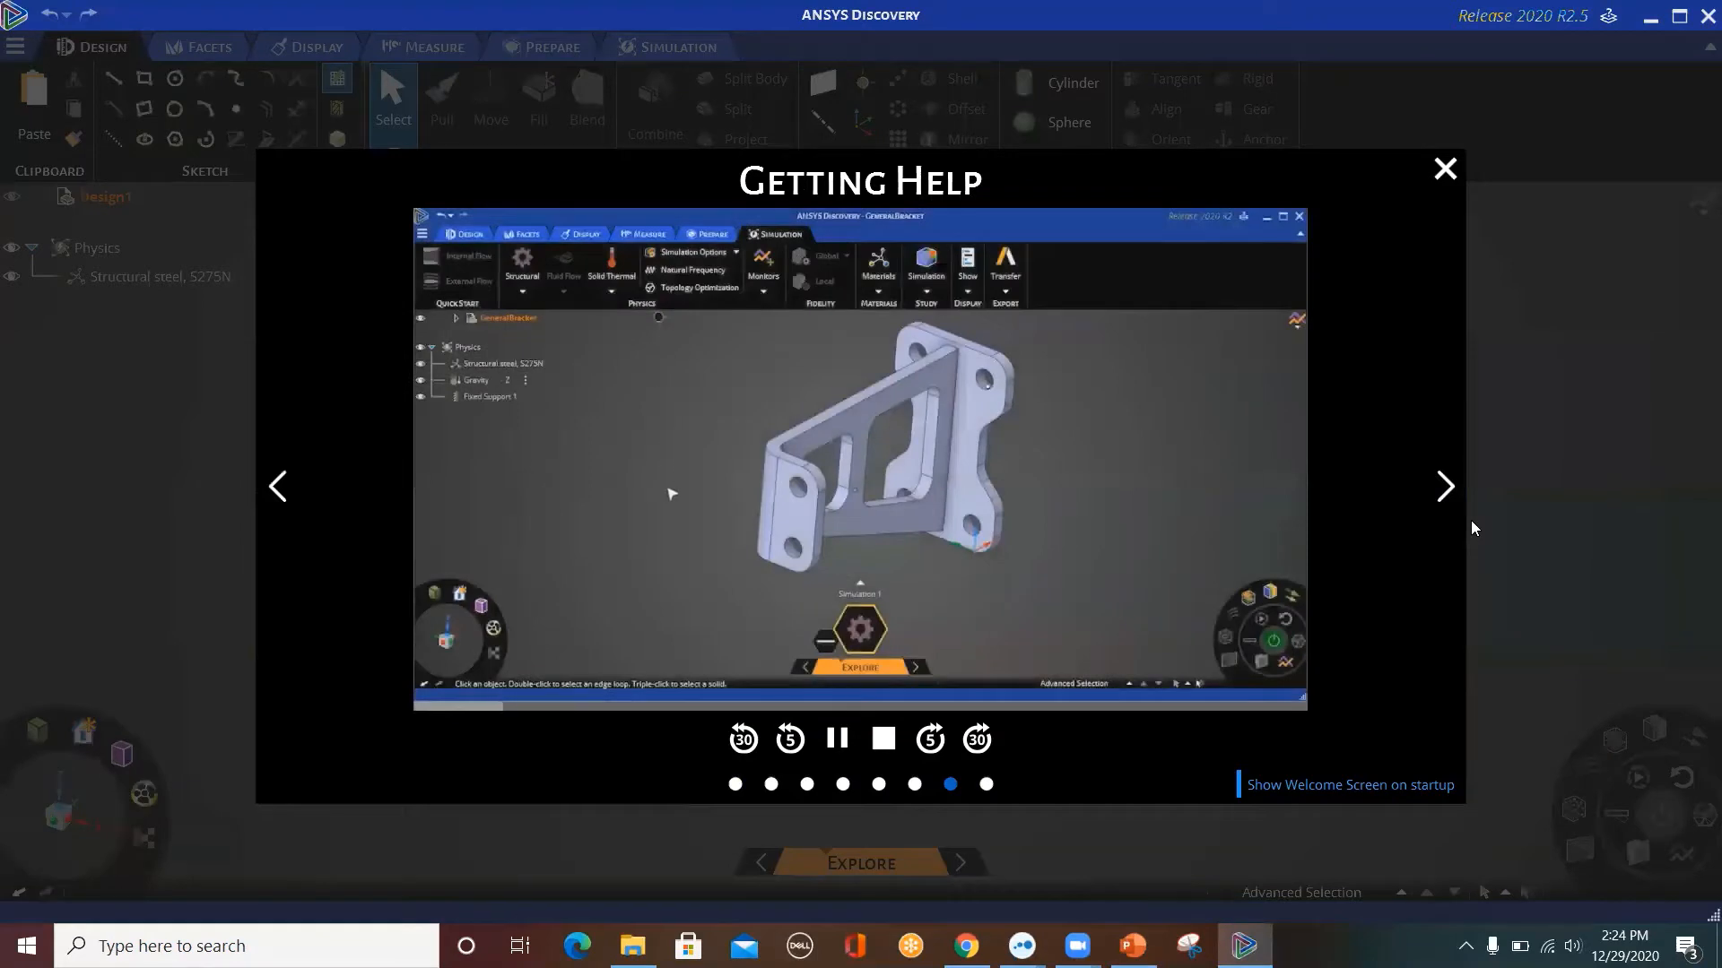
Leave the welcome tour for the home page and list the available sample models.
click(1453, 502)
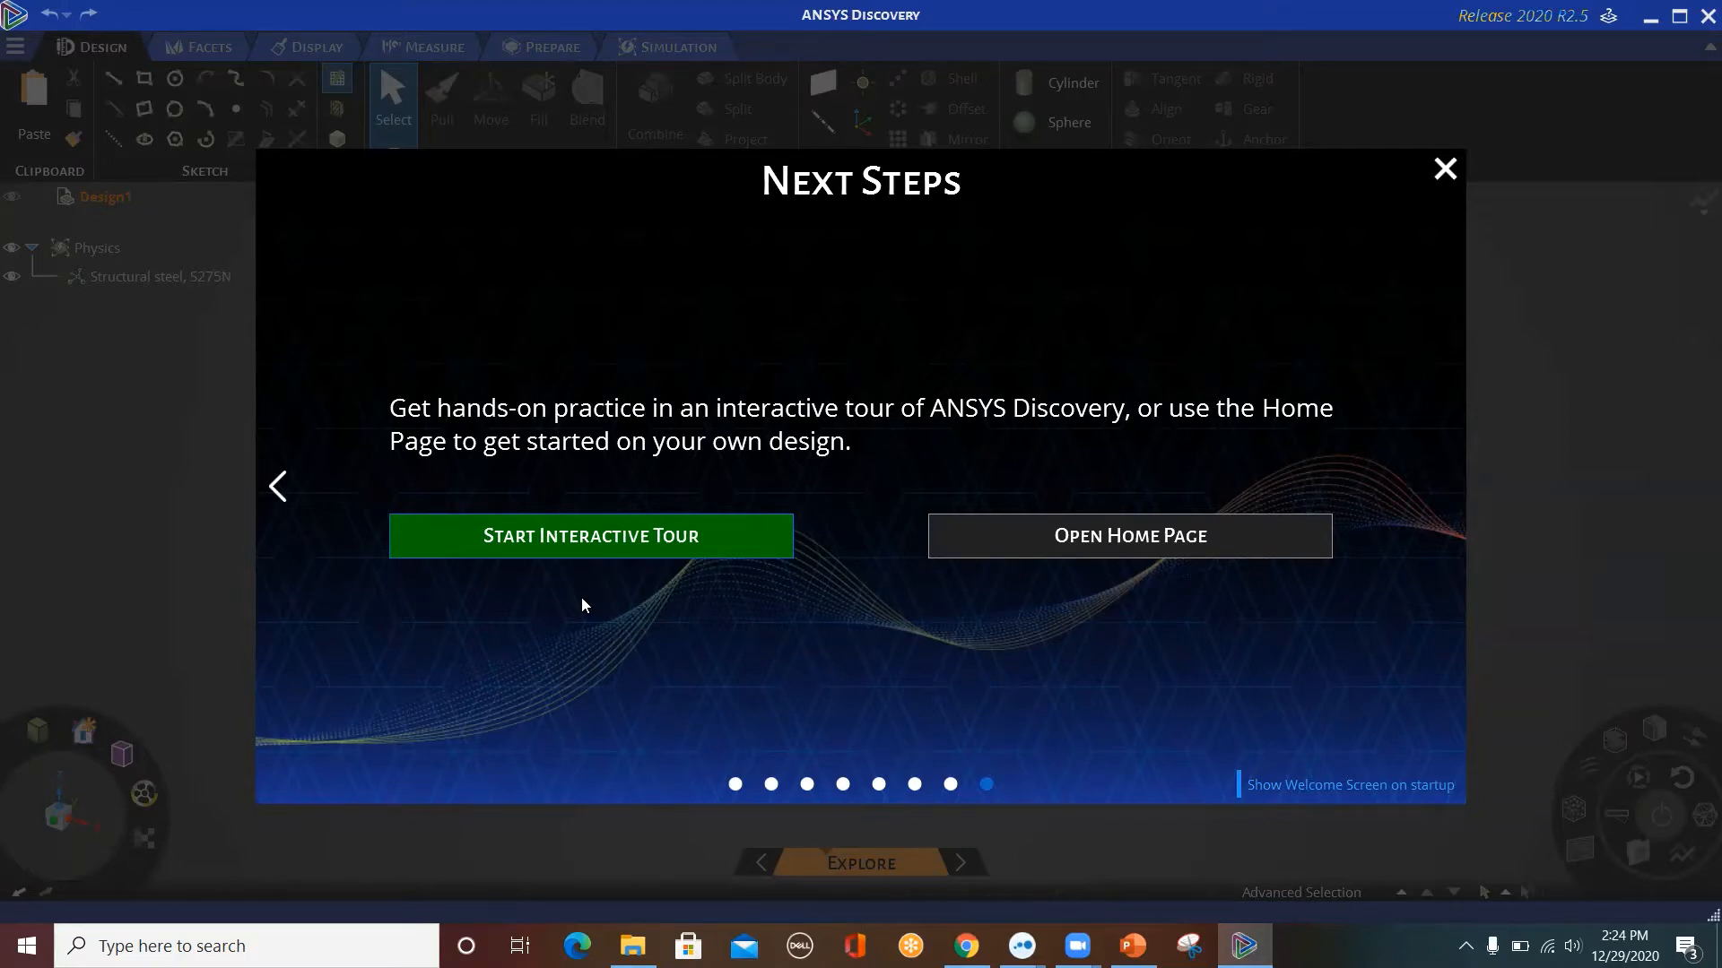
click(1143, 544)
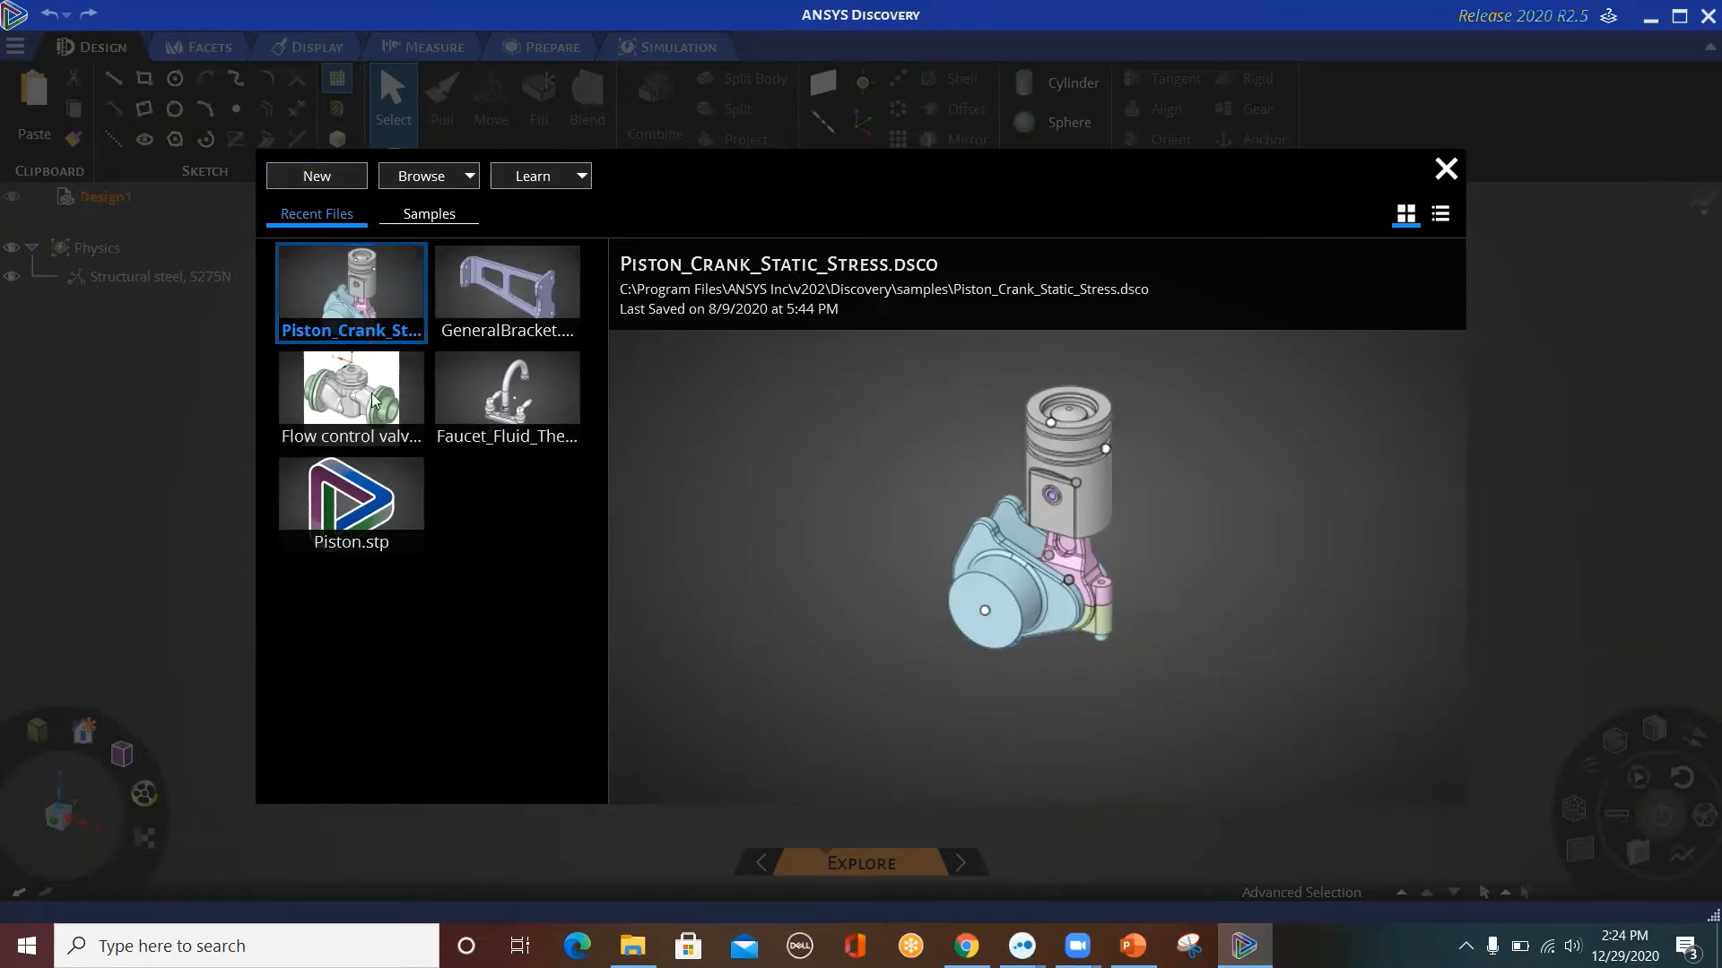
click(406, 218)
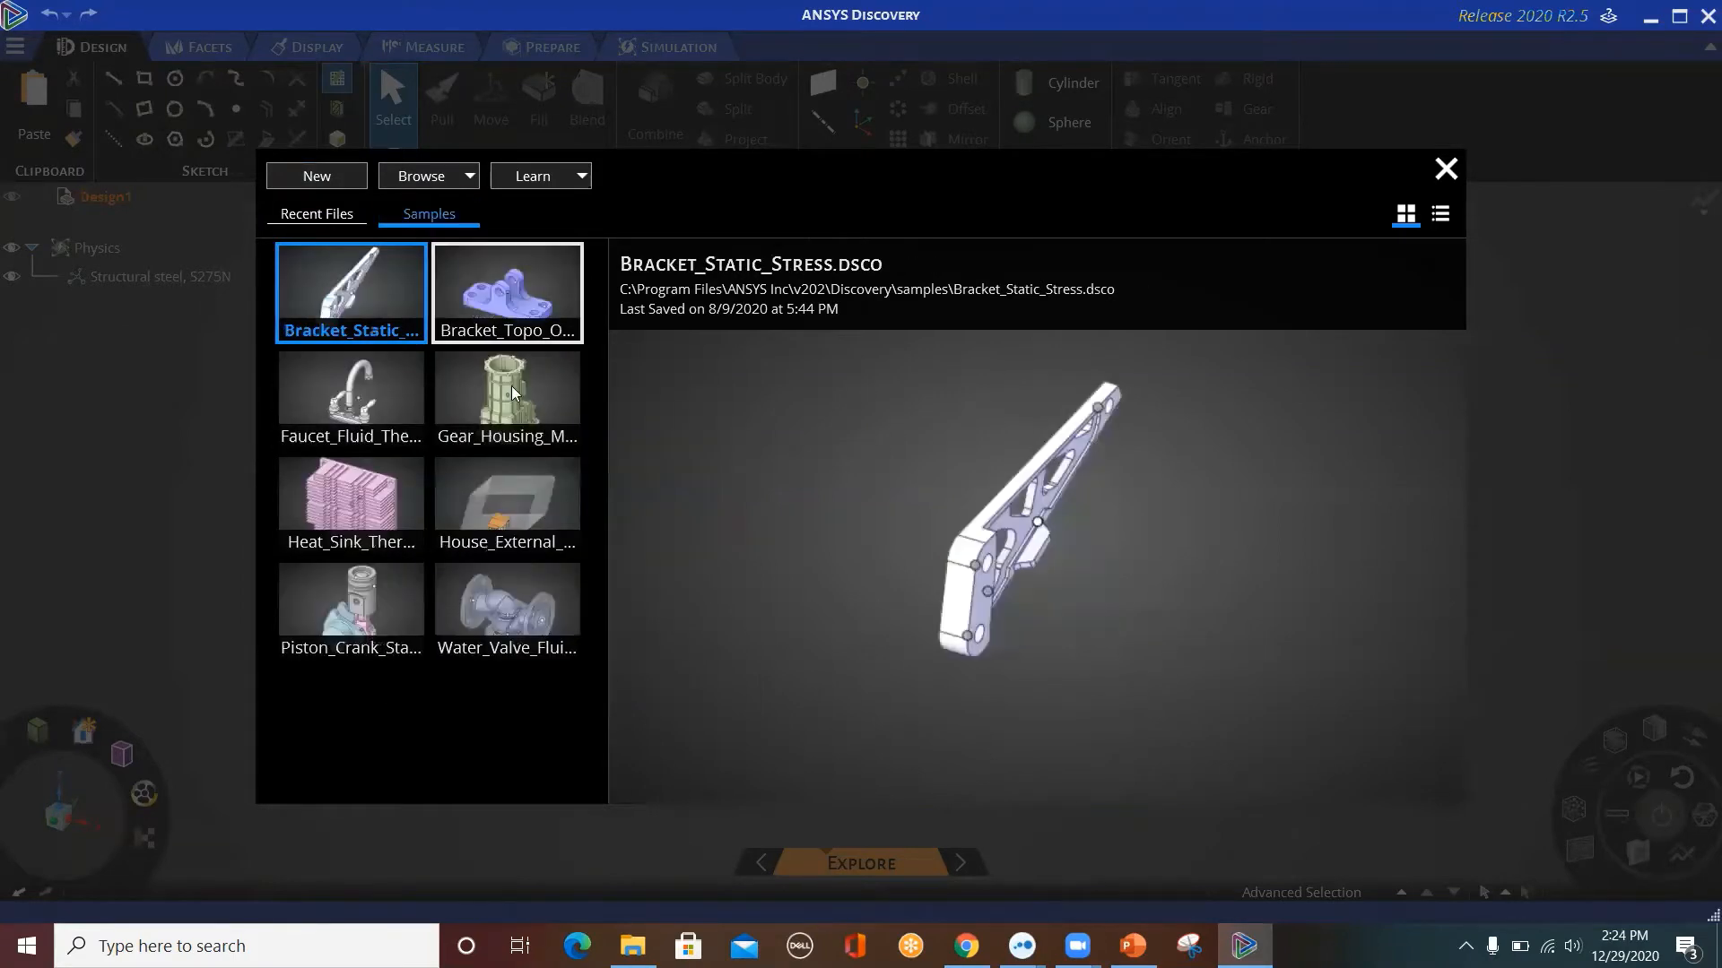
mouse_move(561, 391)
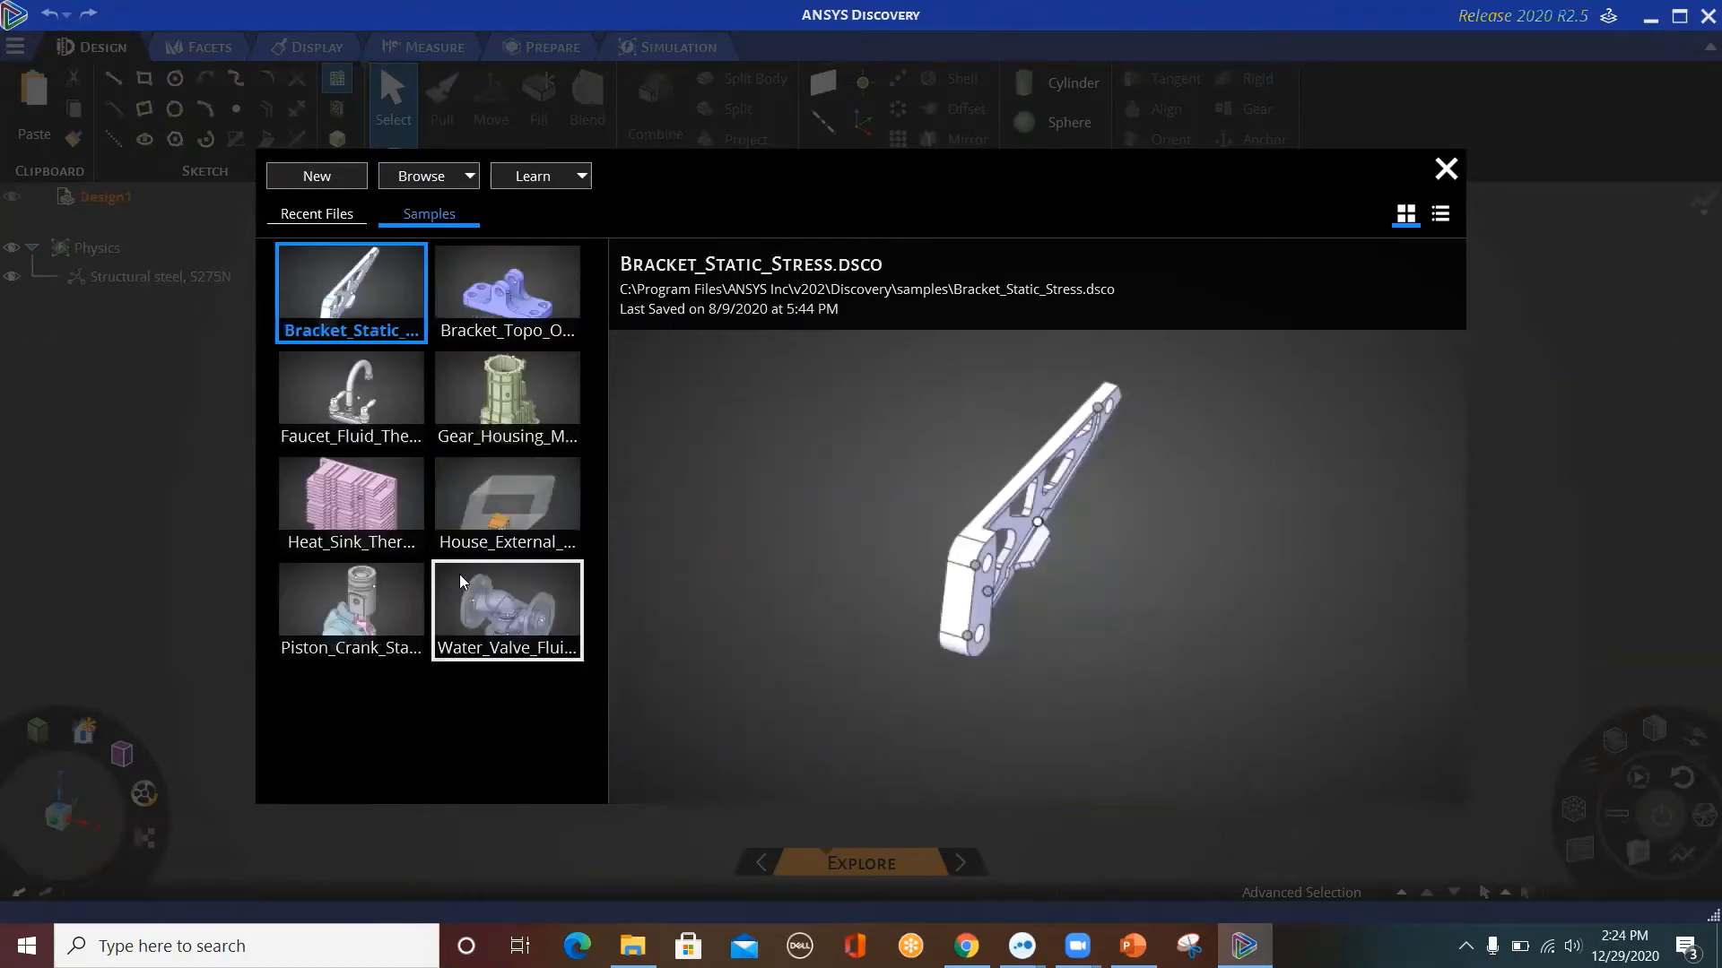
mouse_move(503, 274)
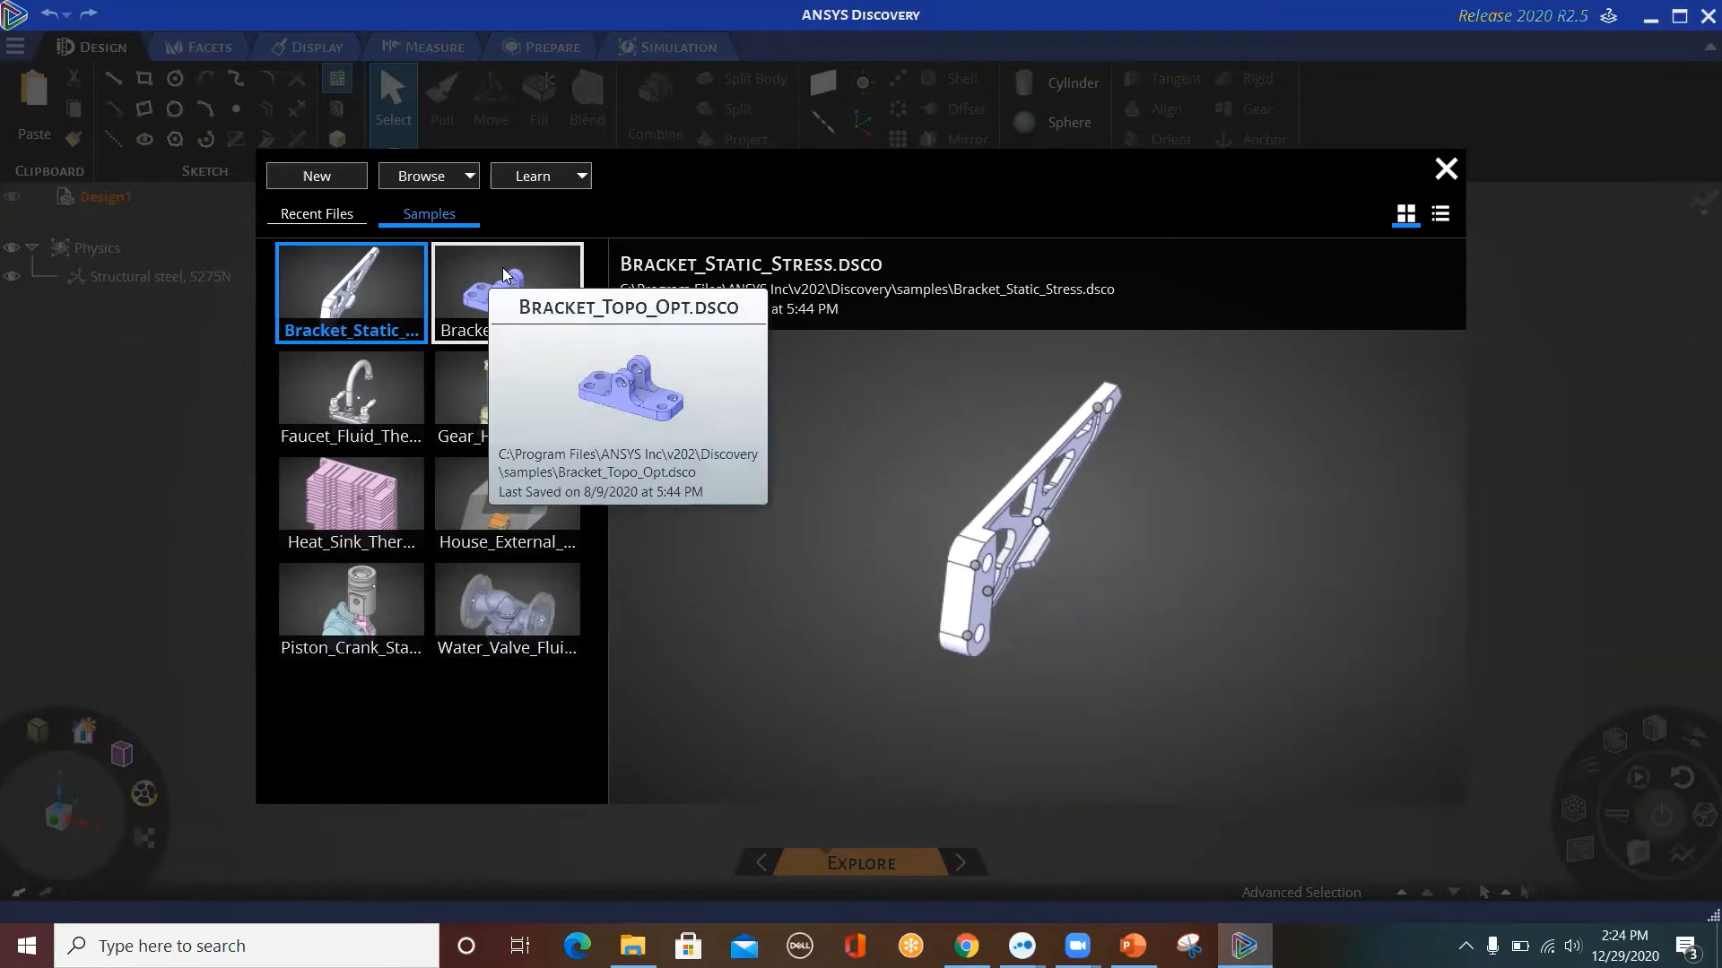
Review the supported file formats for opening an existing document, and close the file dialog without opening a file.
click(473, 176)
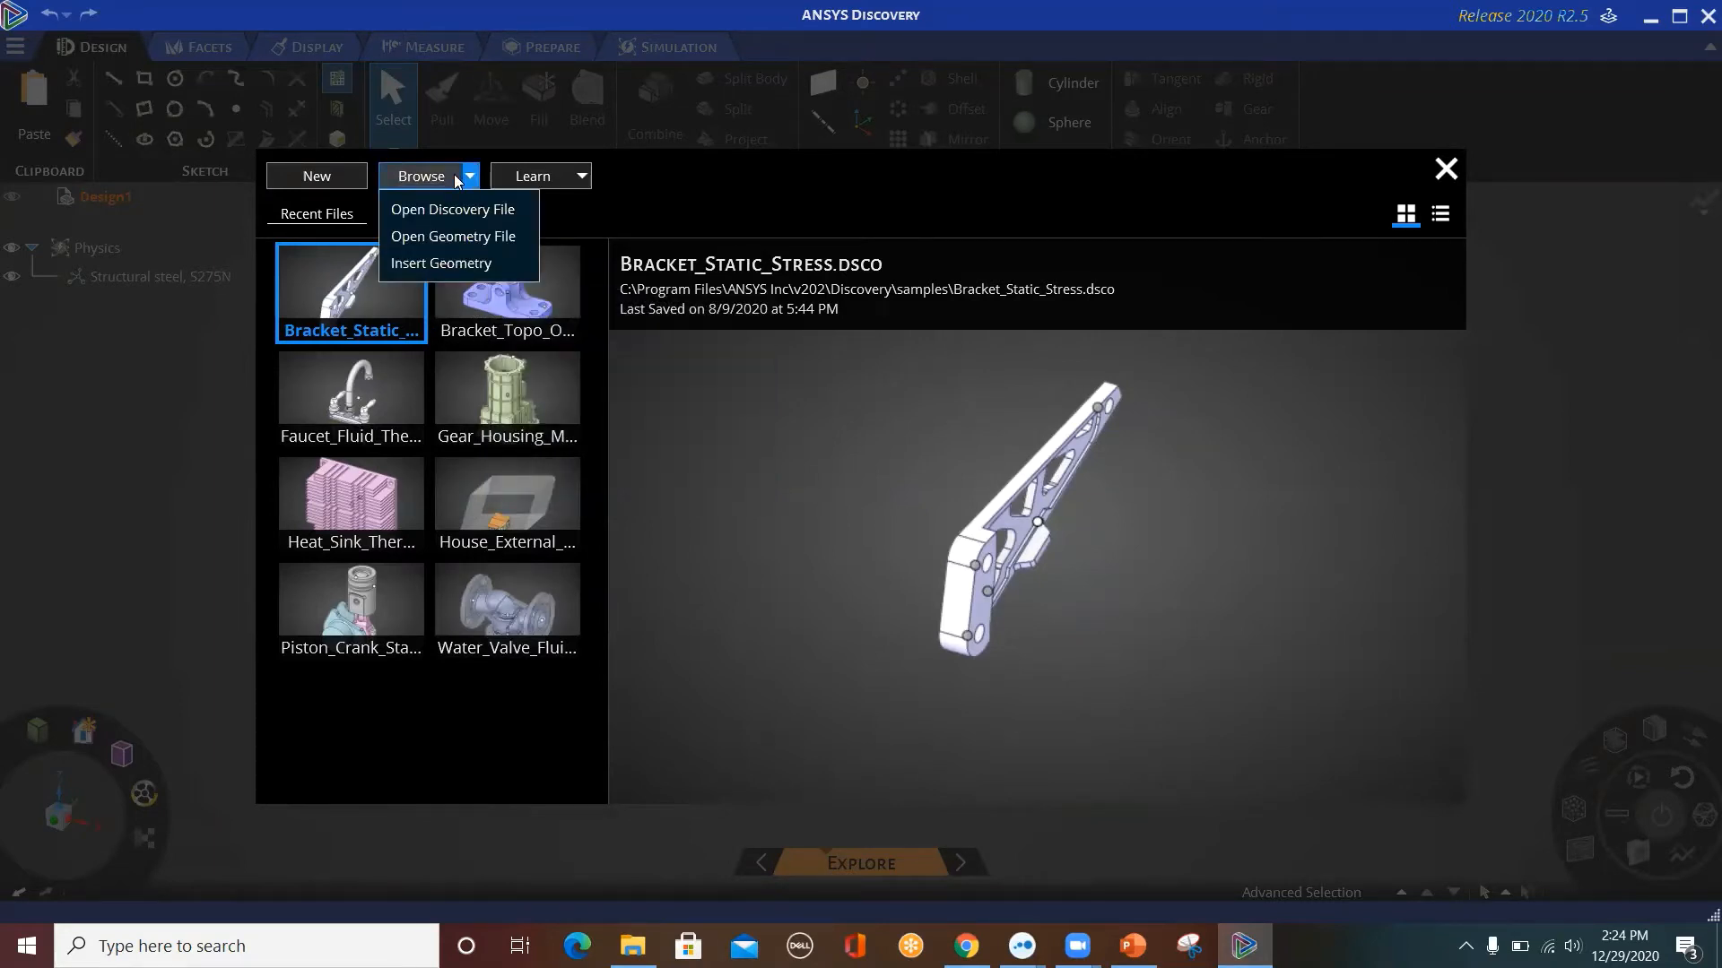
click(453, 176)
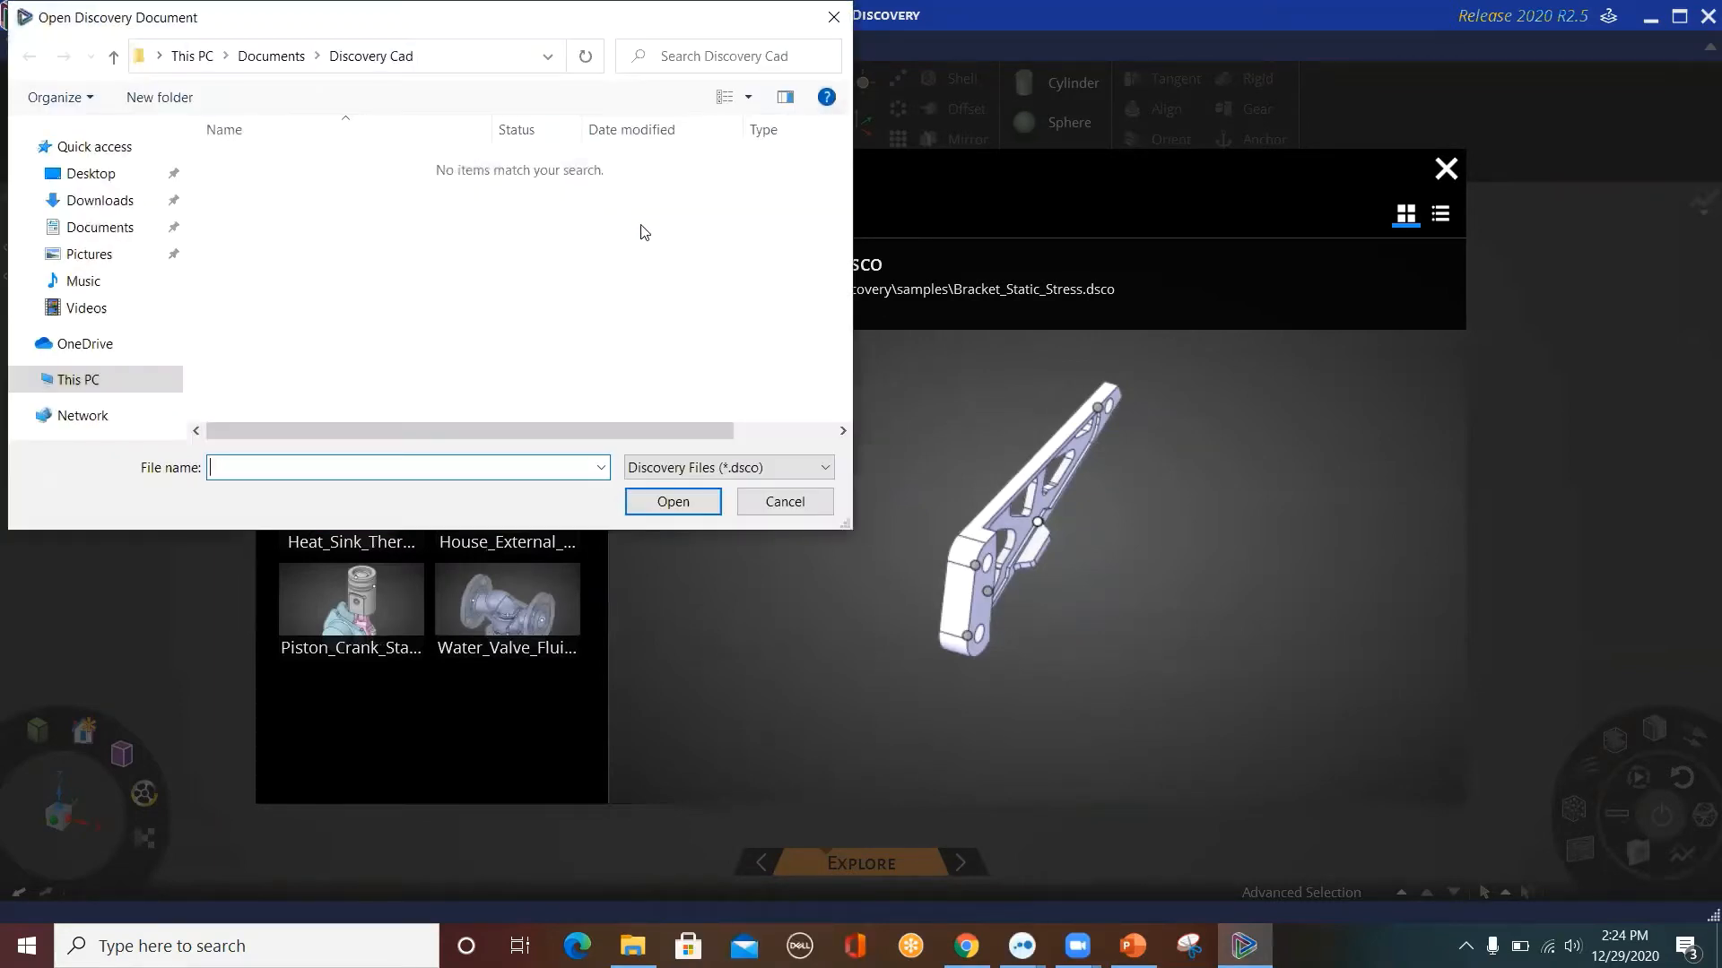
click(735, 469)
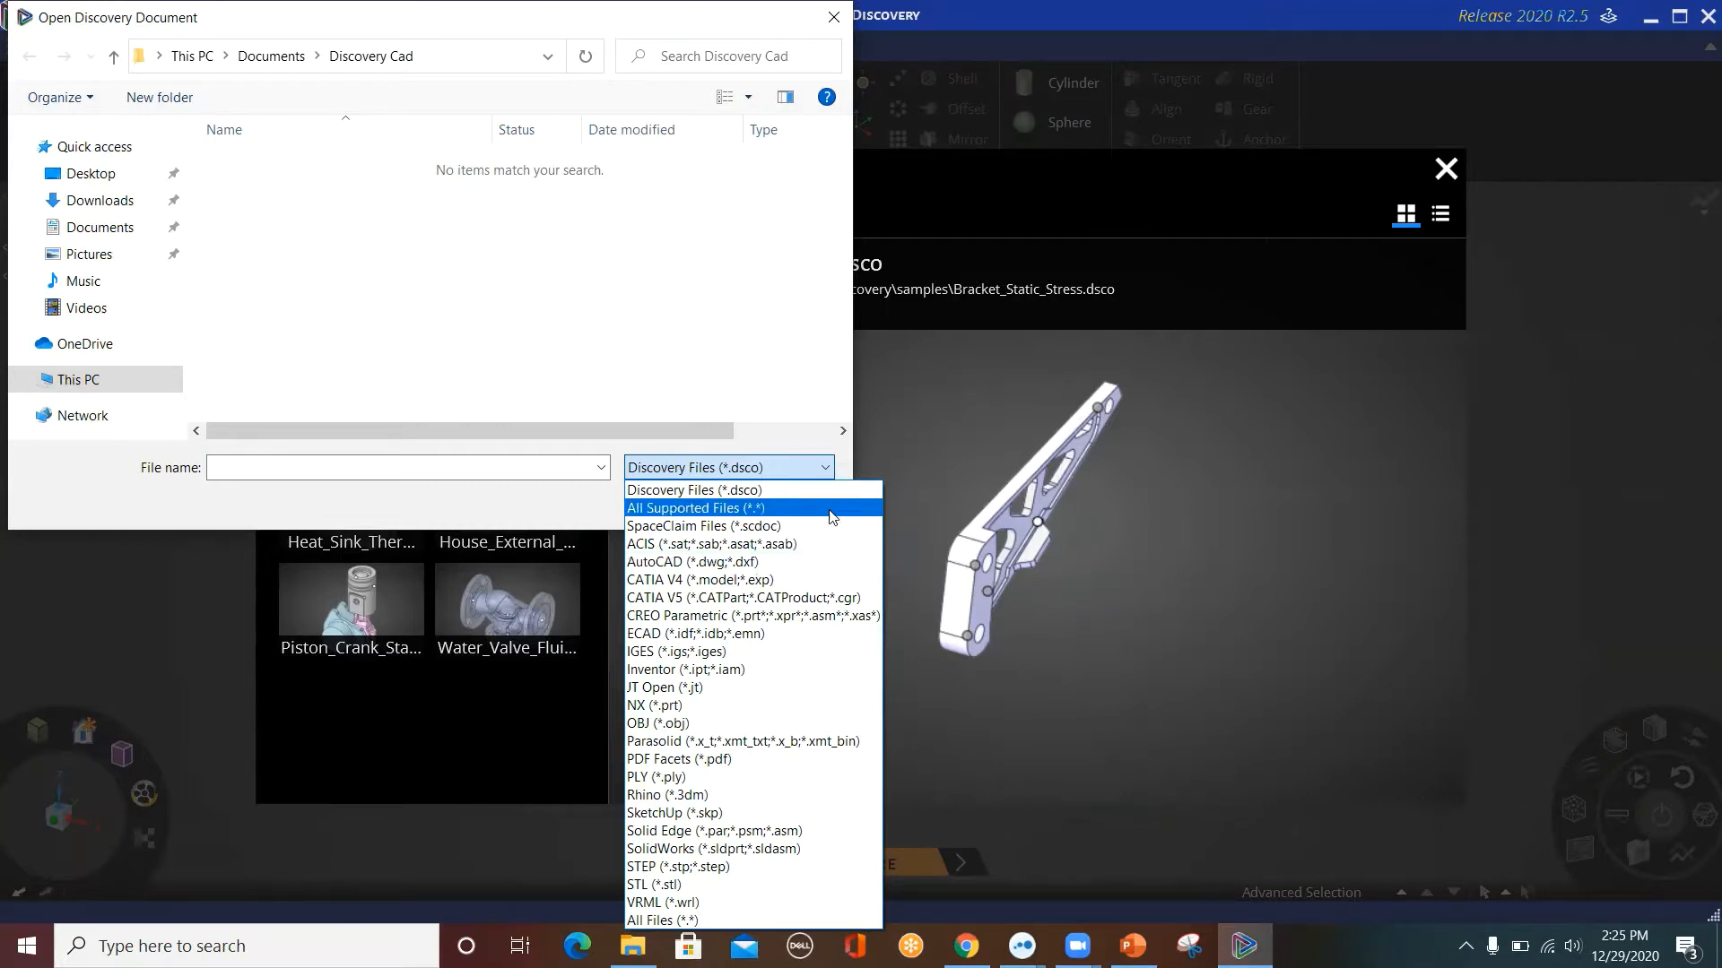
click(843, 474)
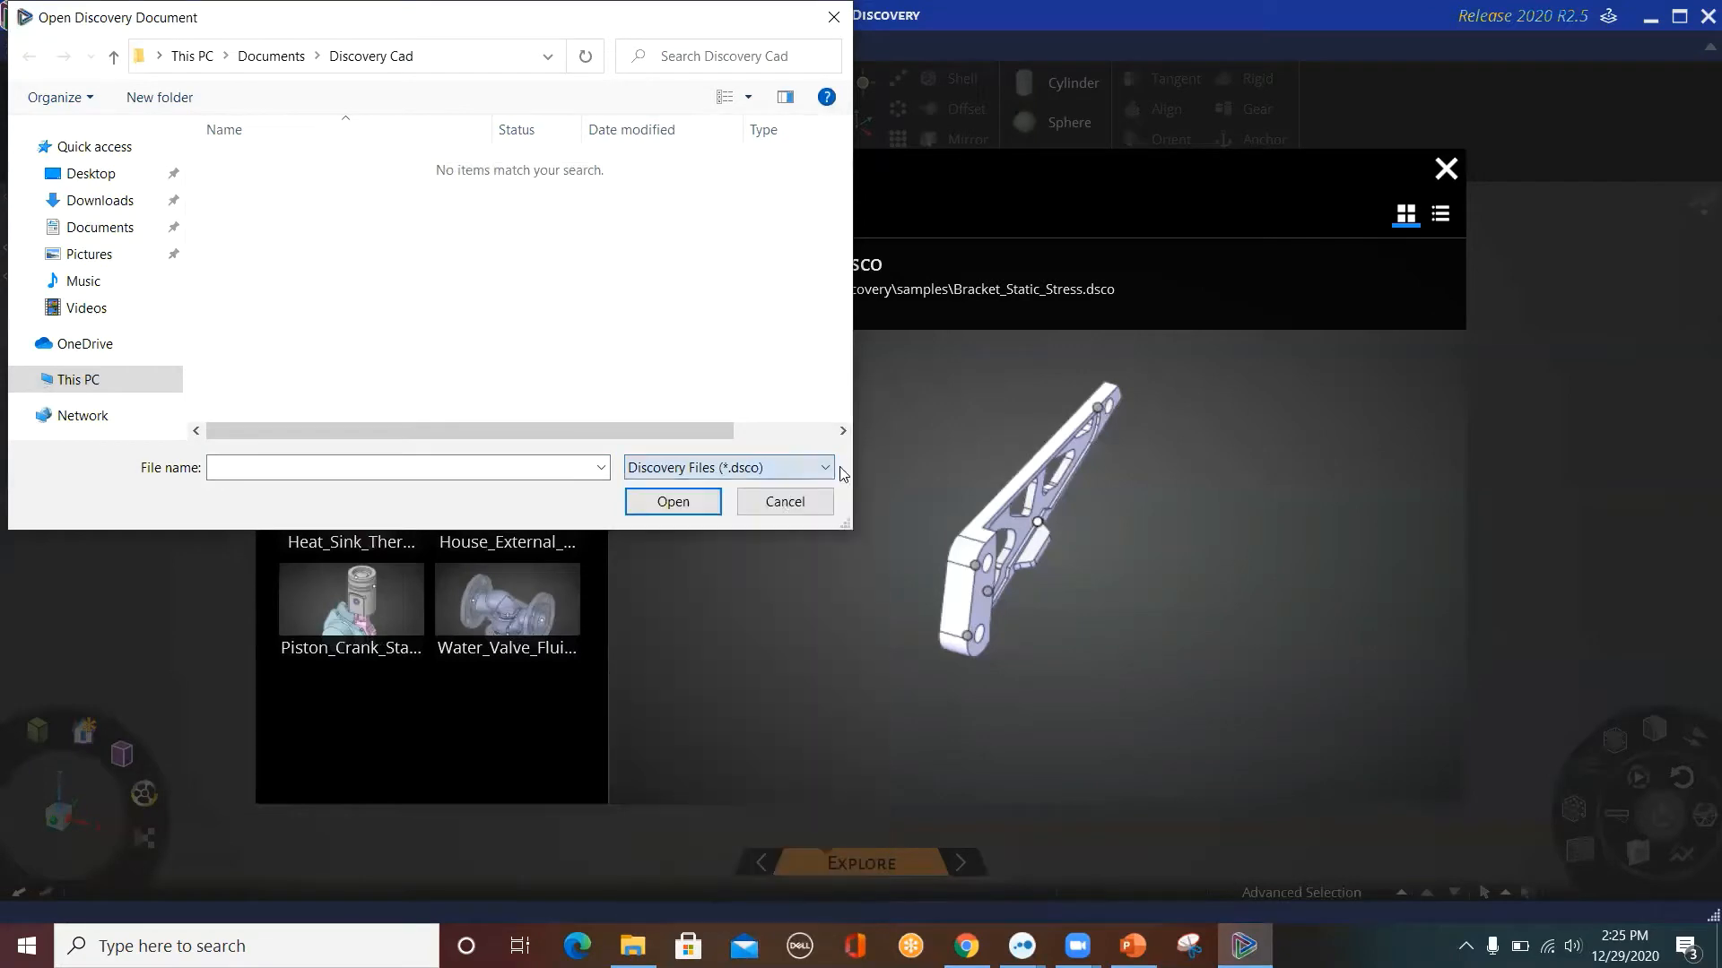
click(784, 498)
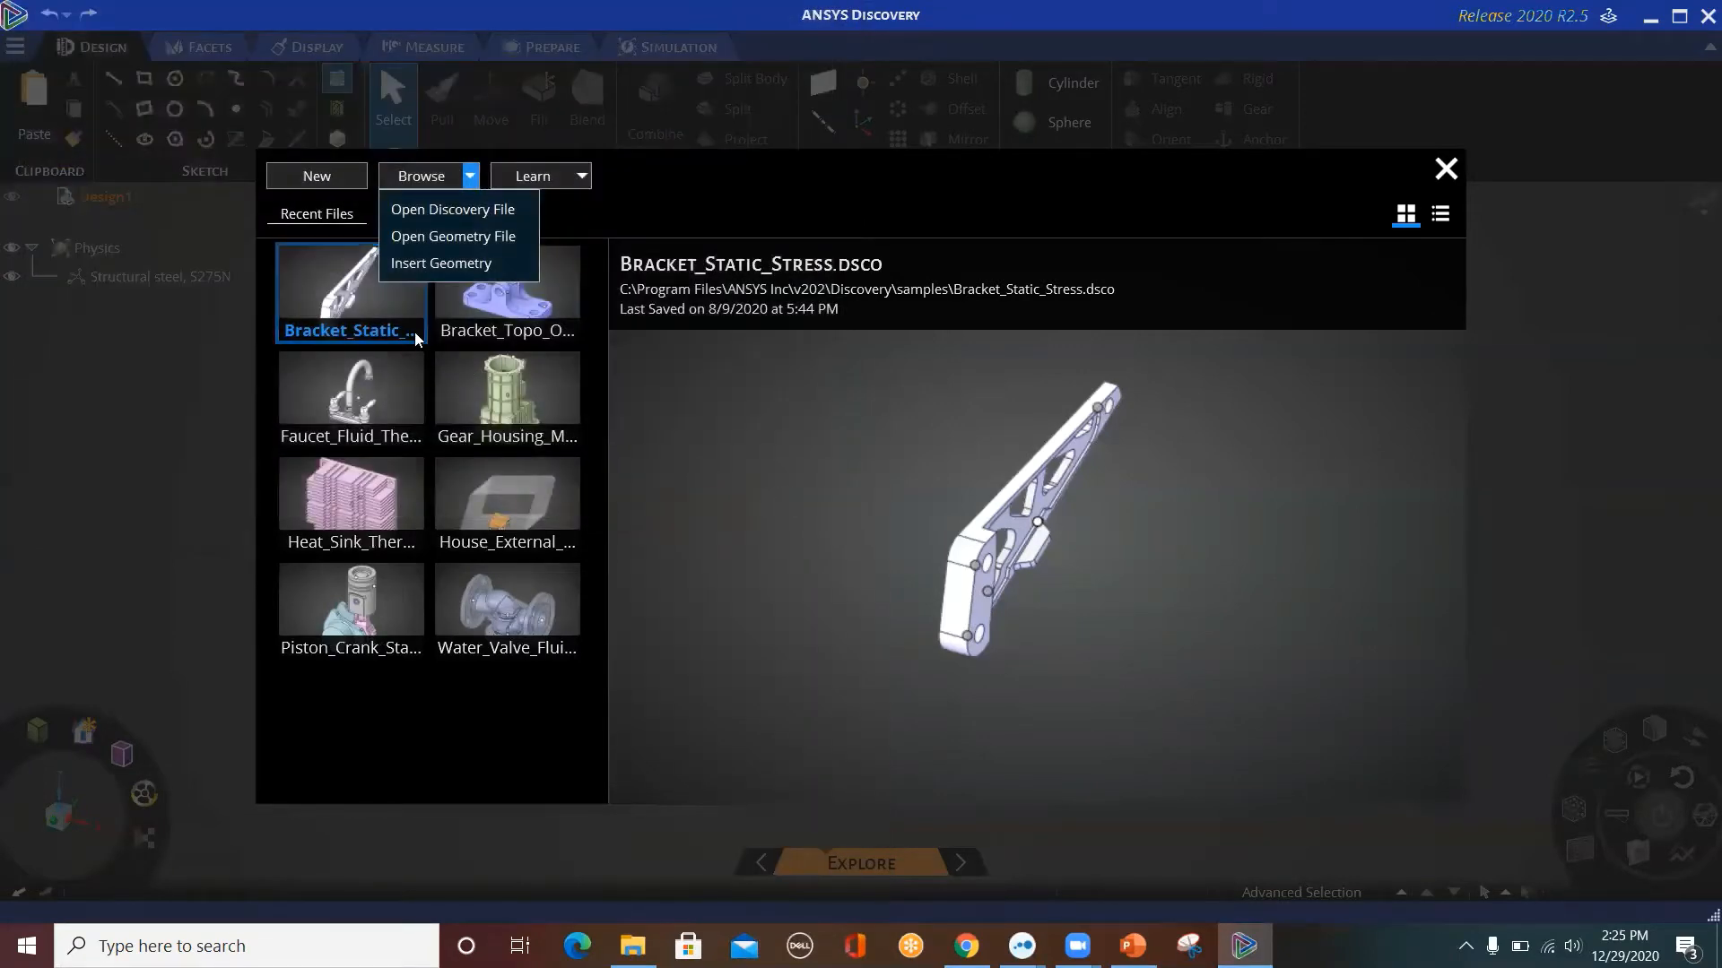
Open the Piston_Crank_Static_Stress sample model.
click(329, 293)
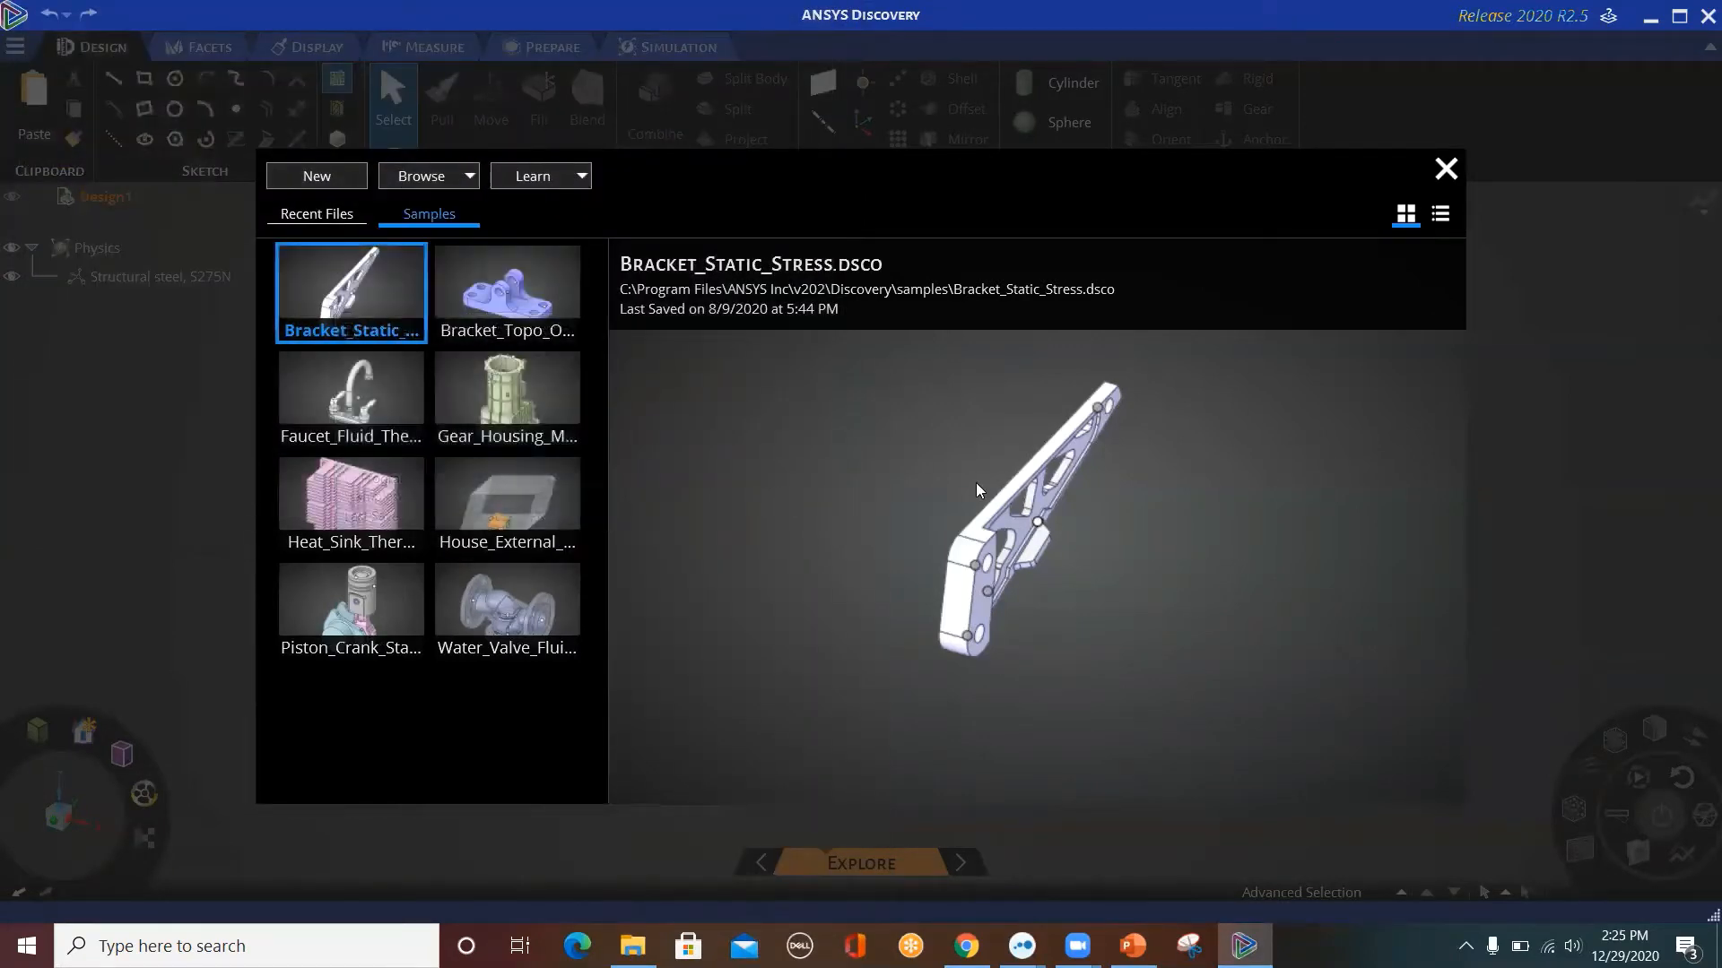
click(363, 601)
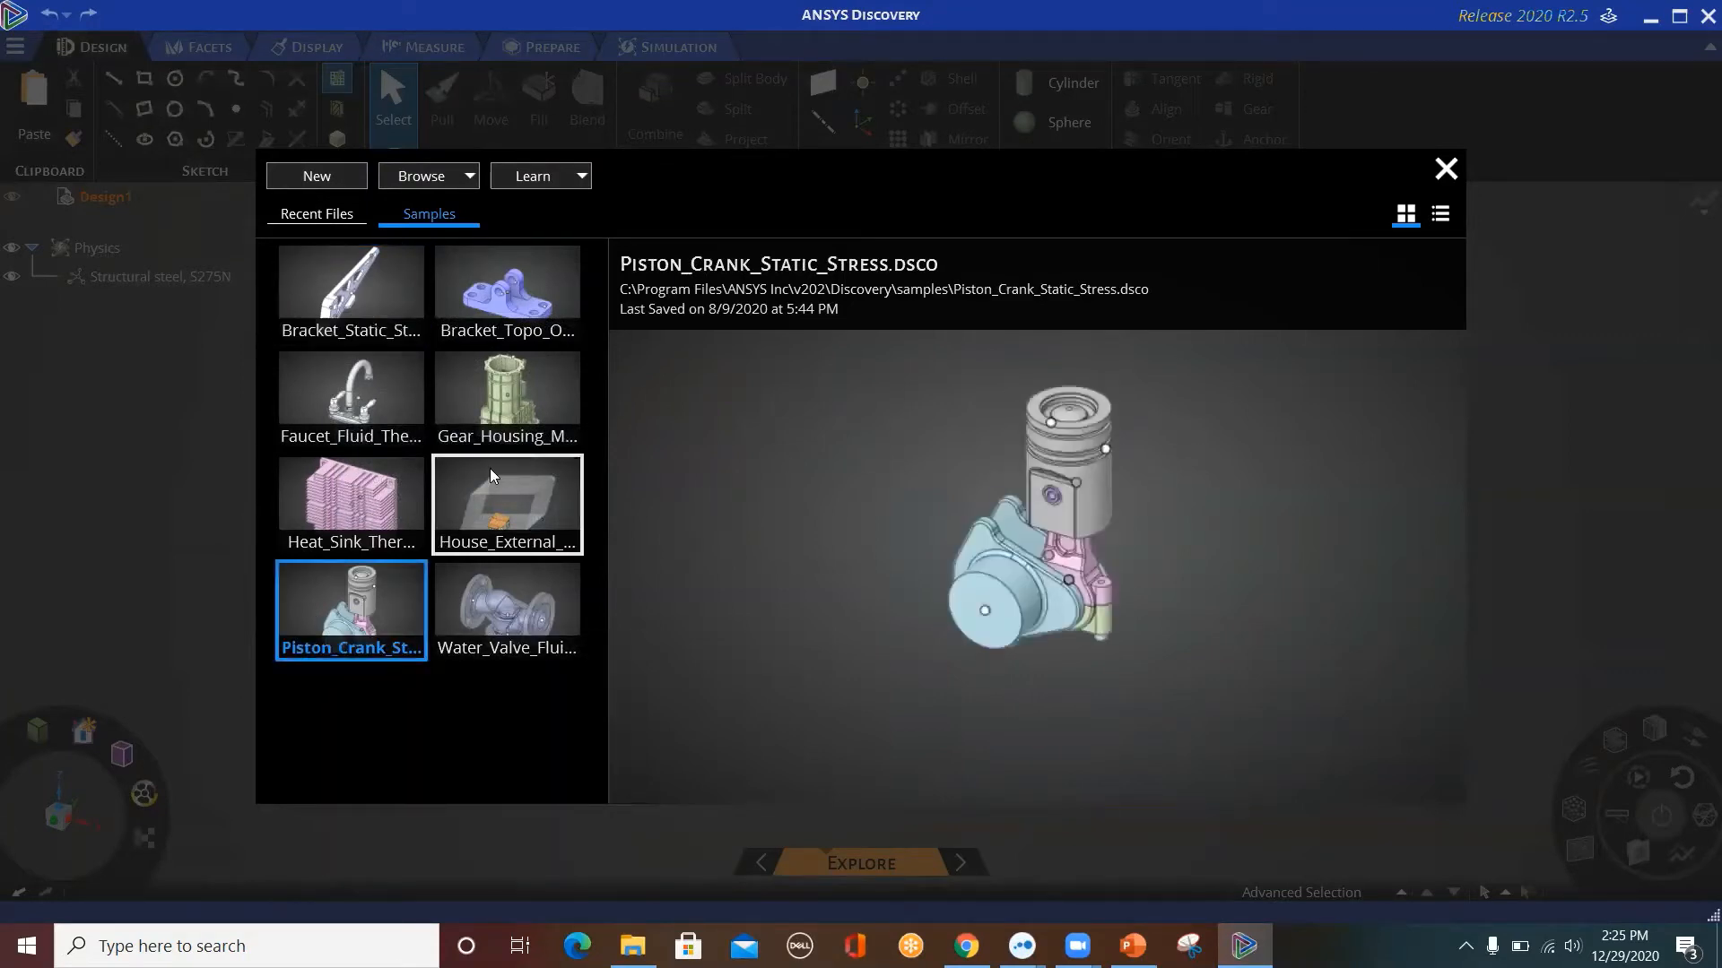
double_click(343, 611)
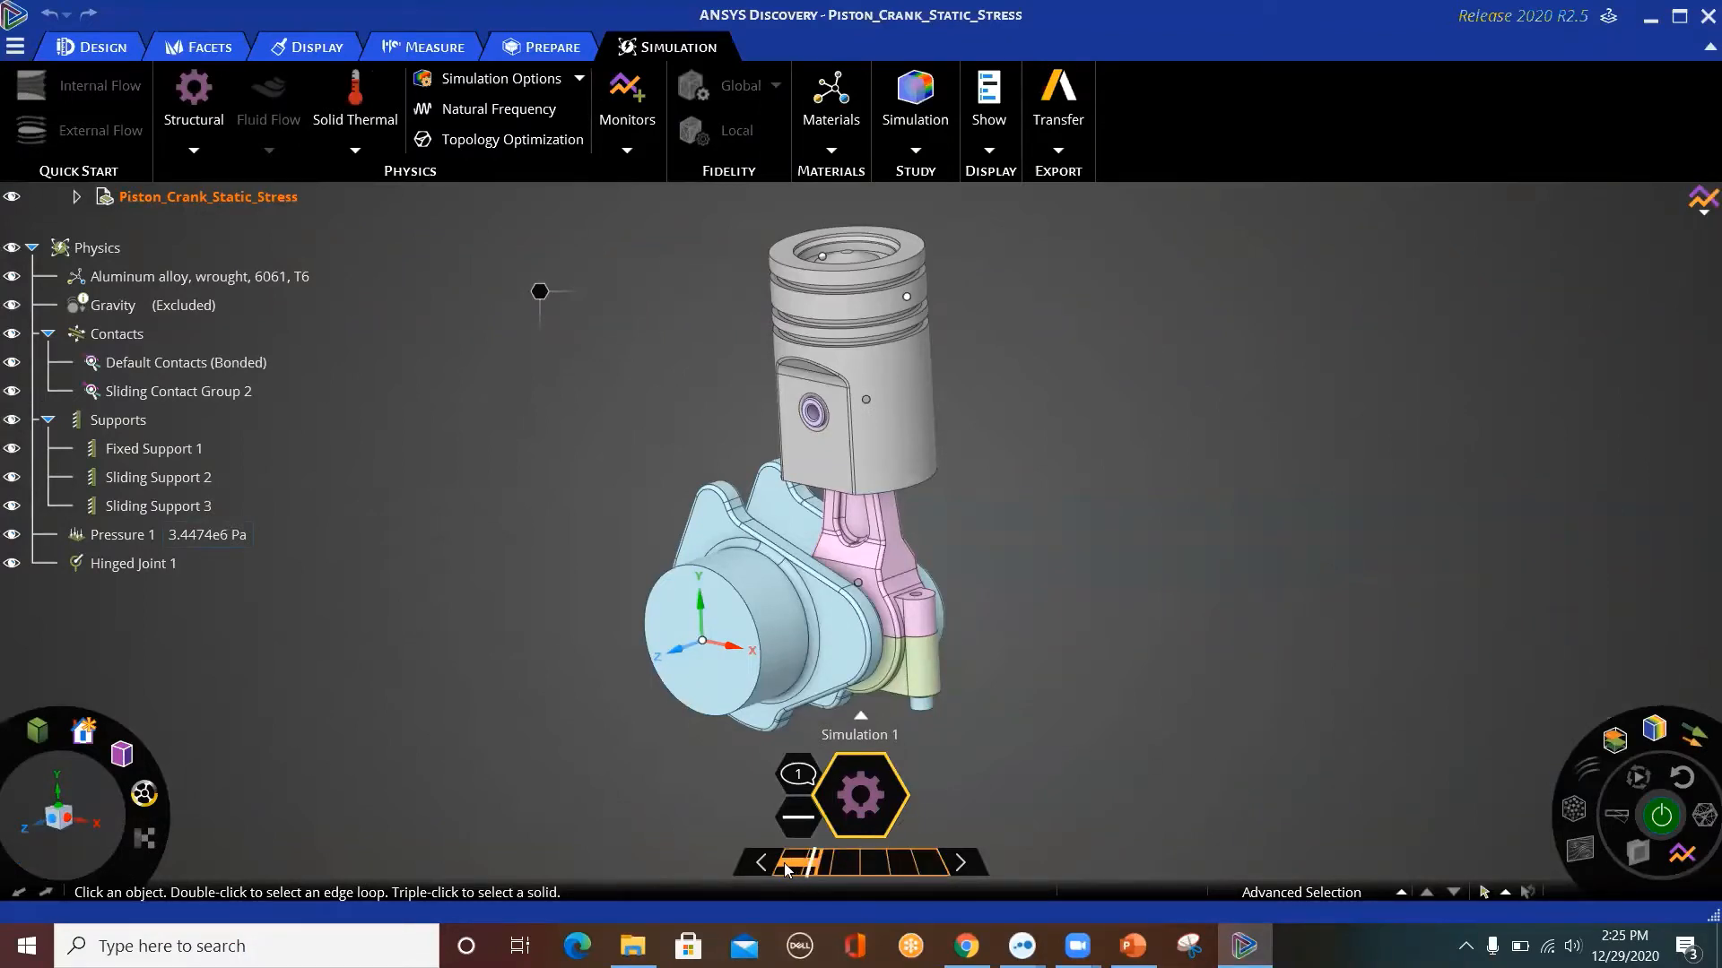
View the piston assembly in the Model stage and return to the Explore stage.
mouse_move(726, 865)
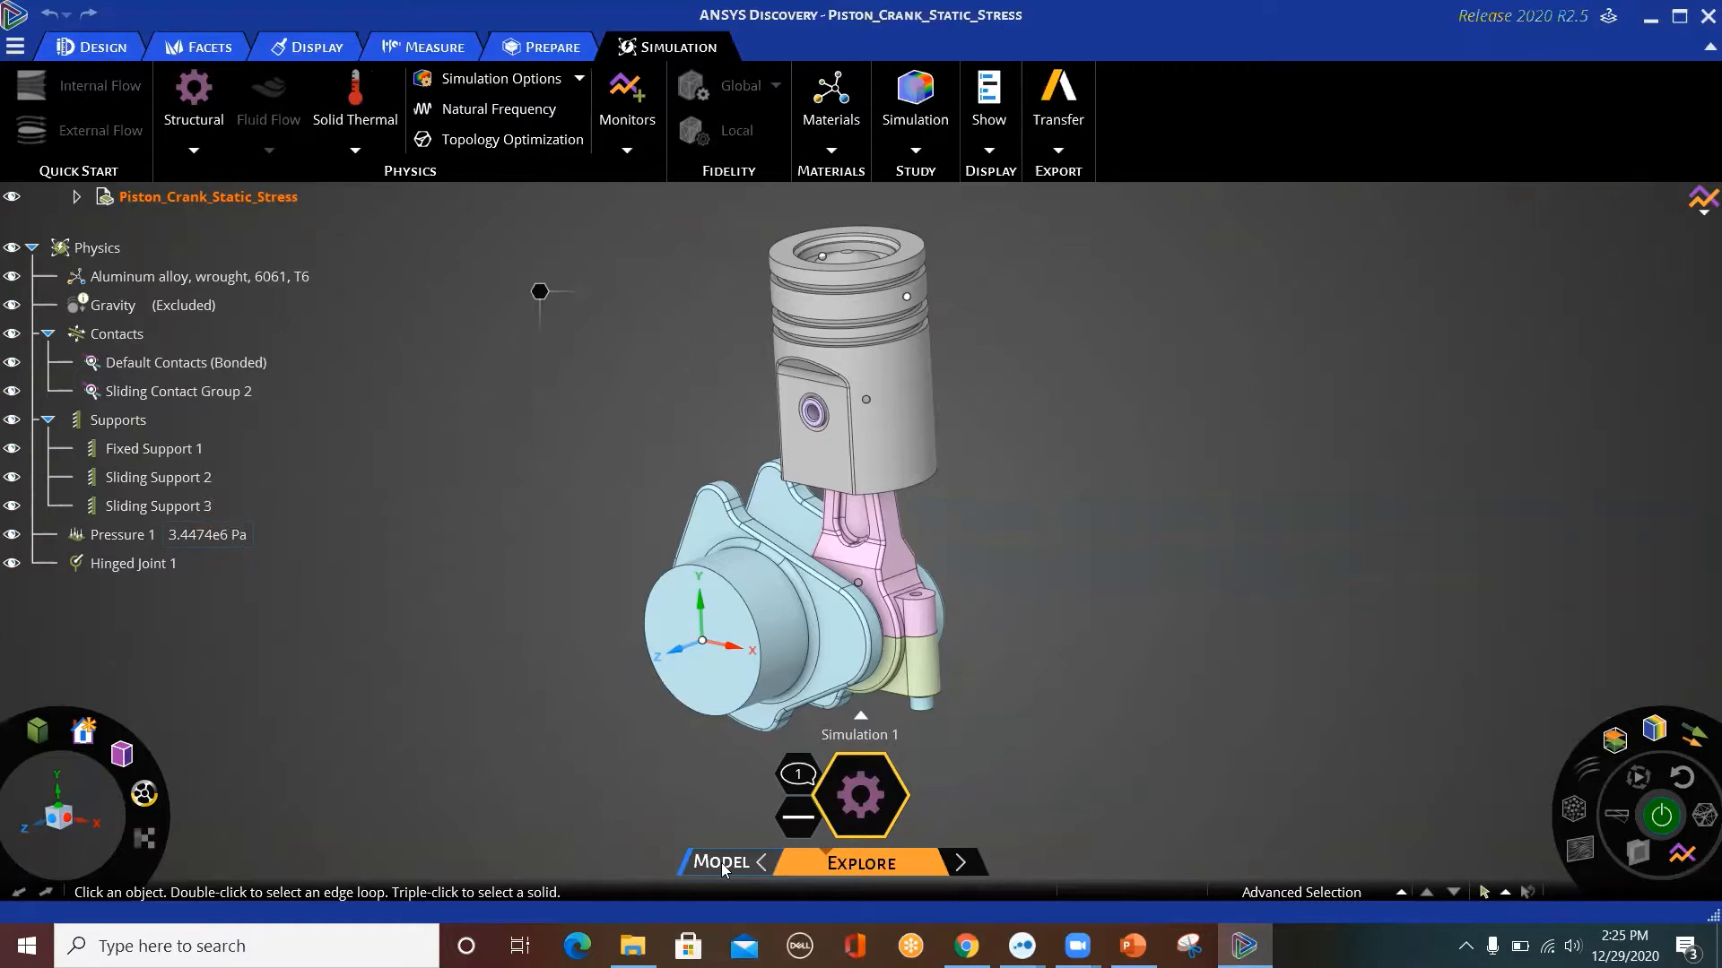
click(726, 866)
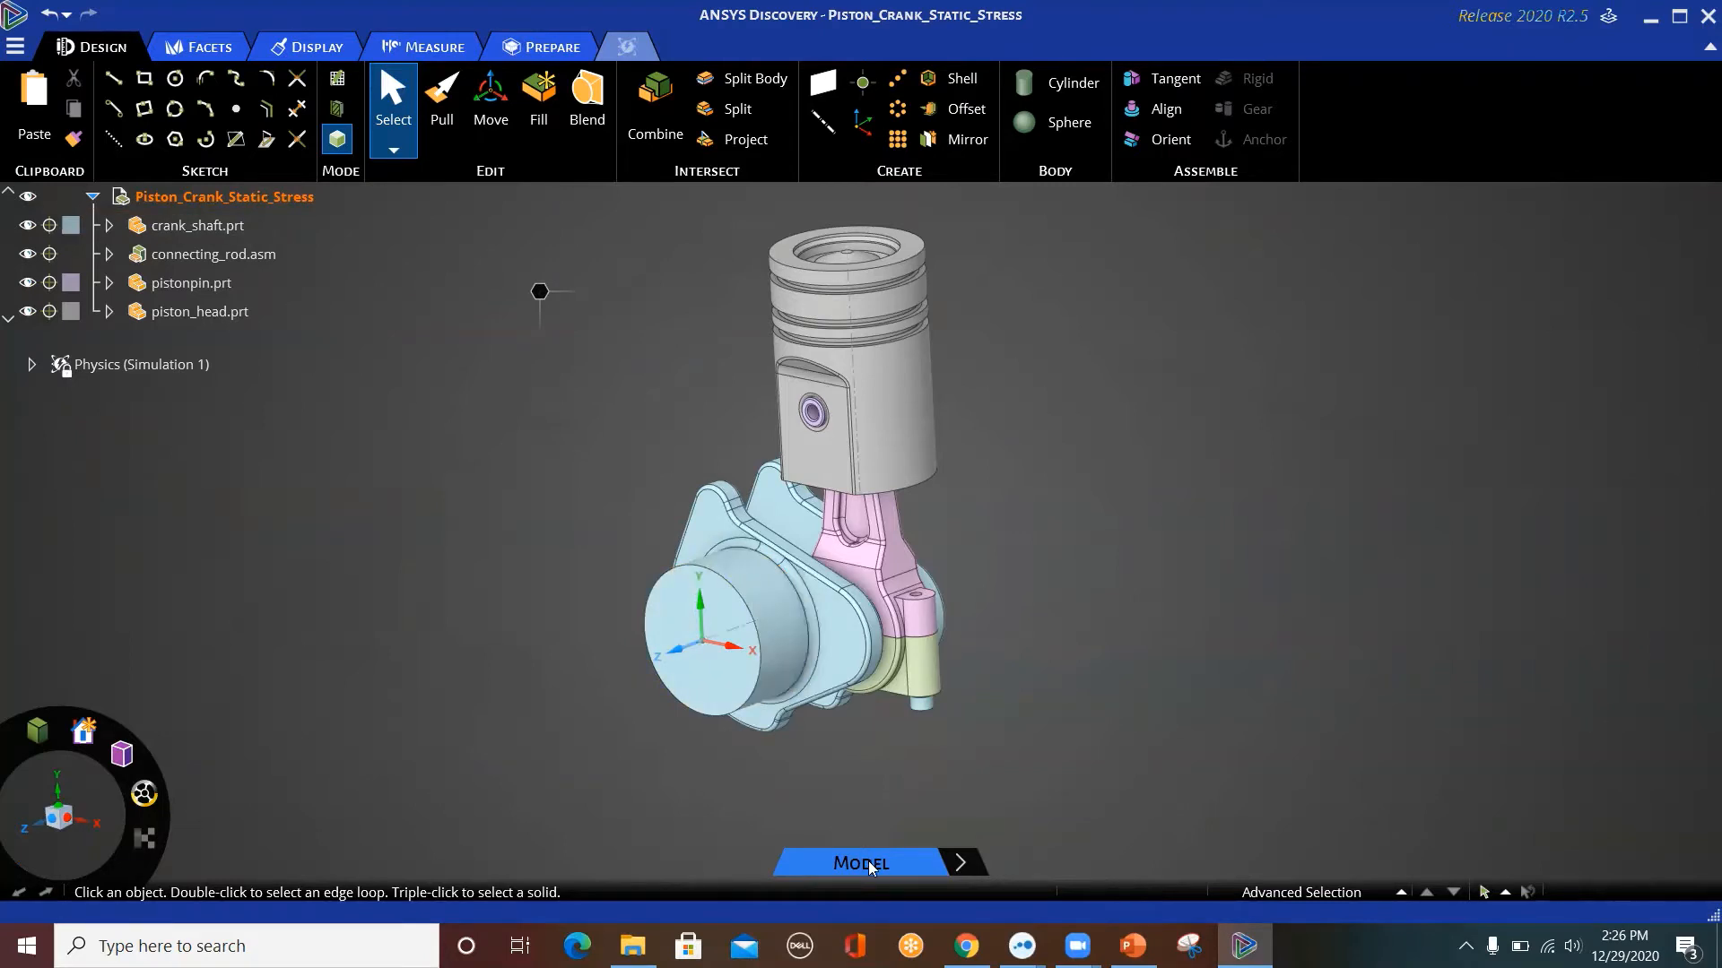
mouse_move(968, 866)
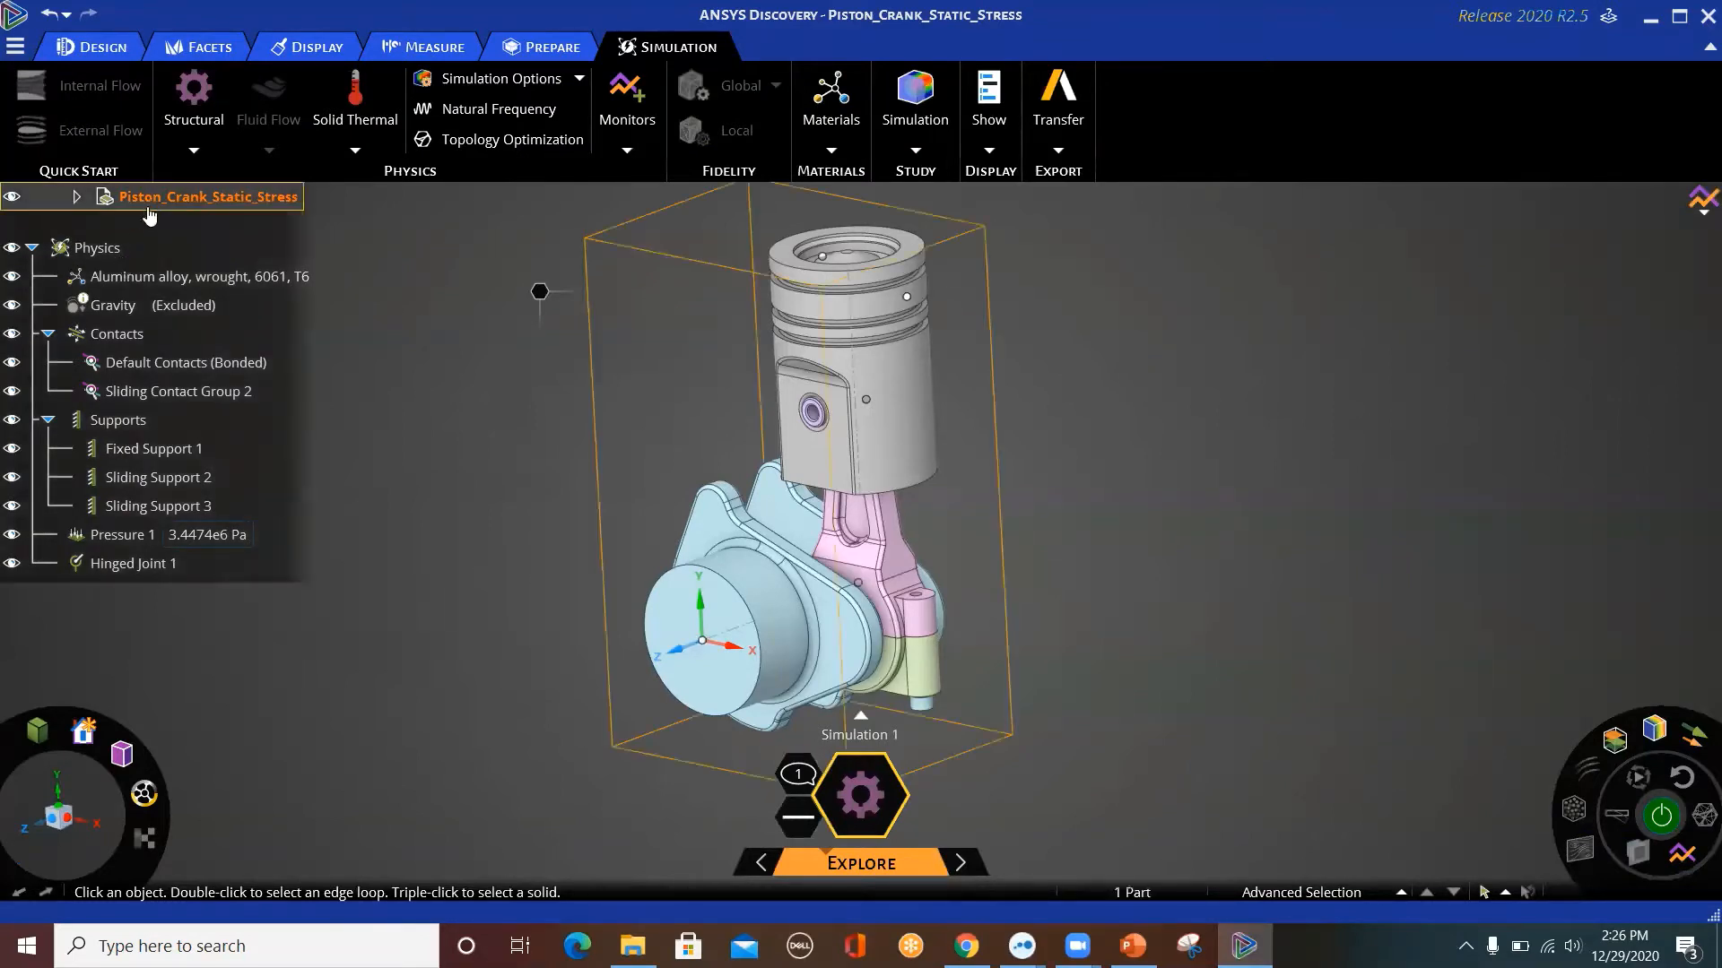
Expand the Piston_Crank_Static_Stress assembly in the structure tree to list its parts, and clear the selection.
click(85, 214)
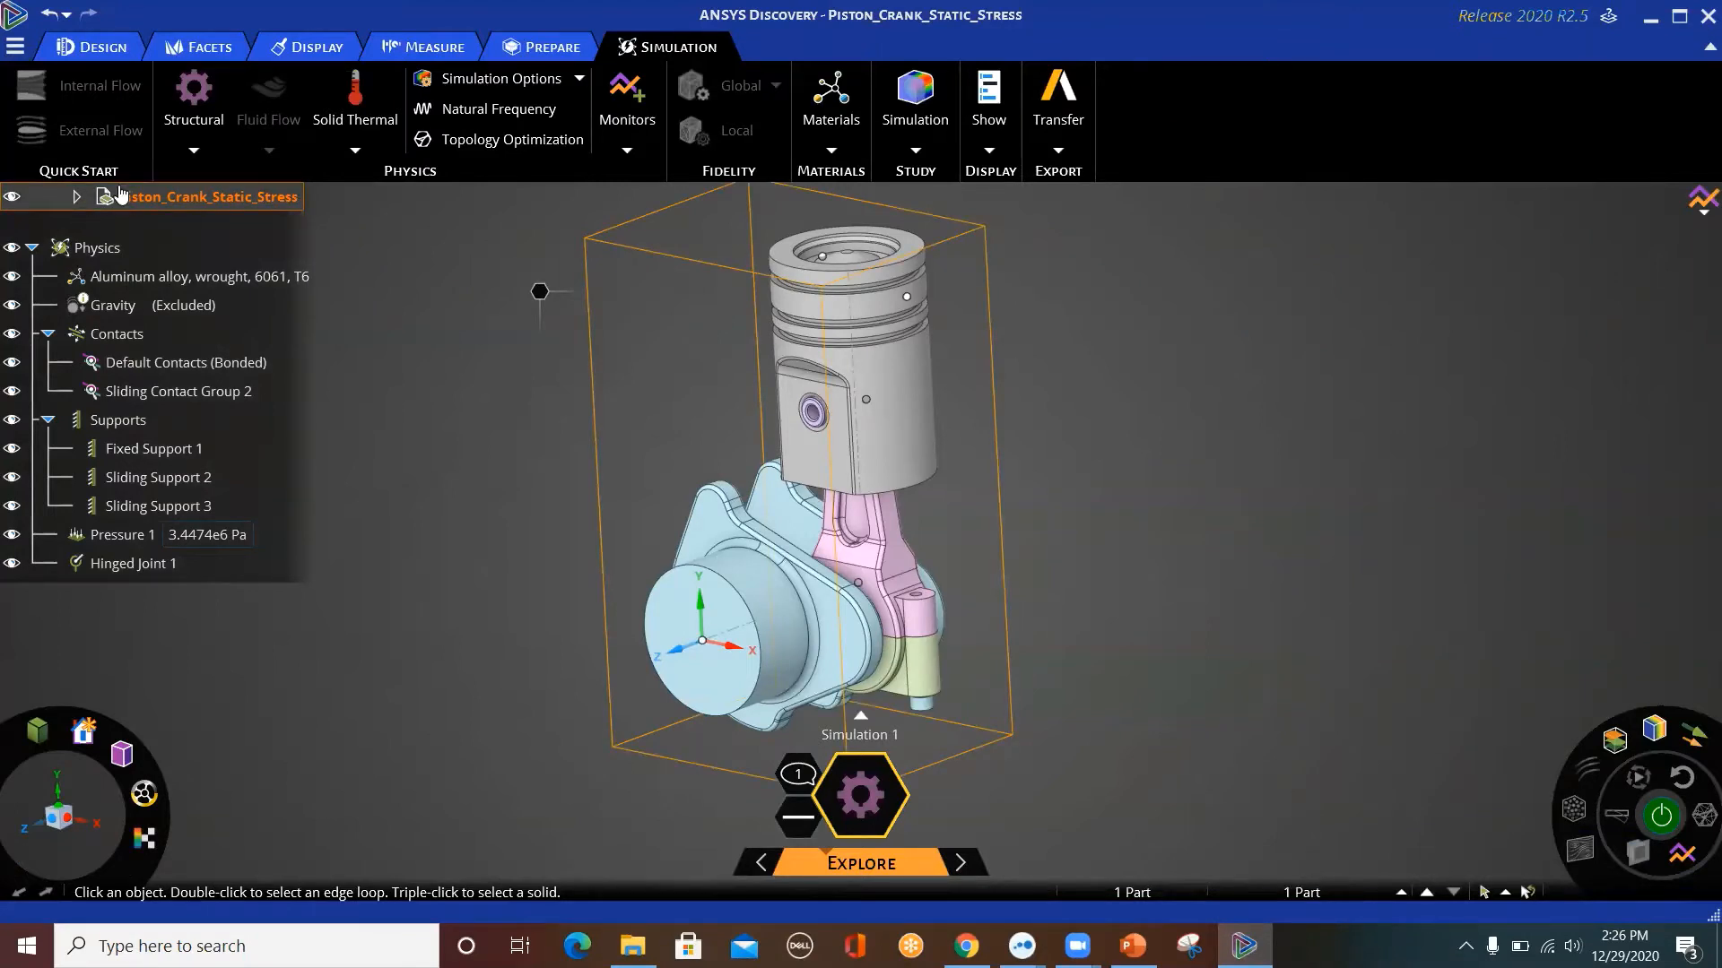
click(76, 198)
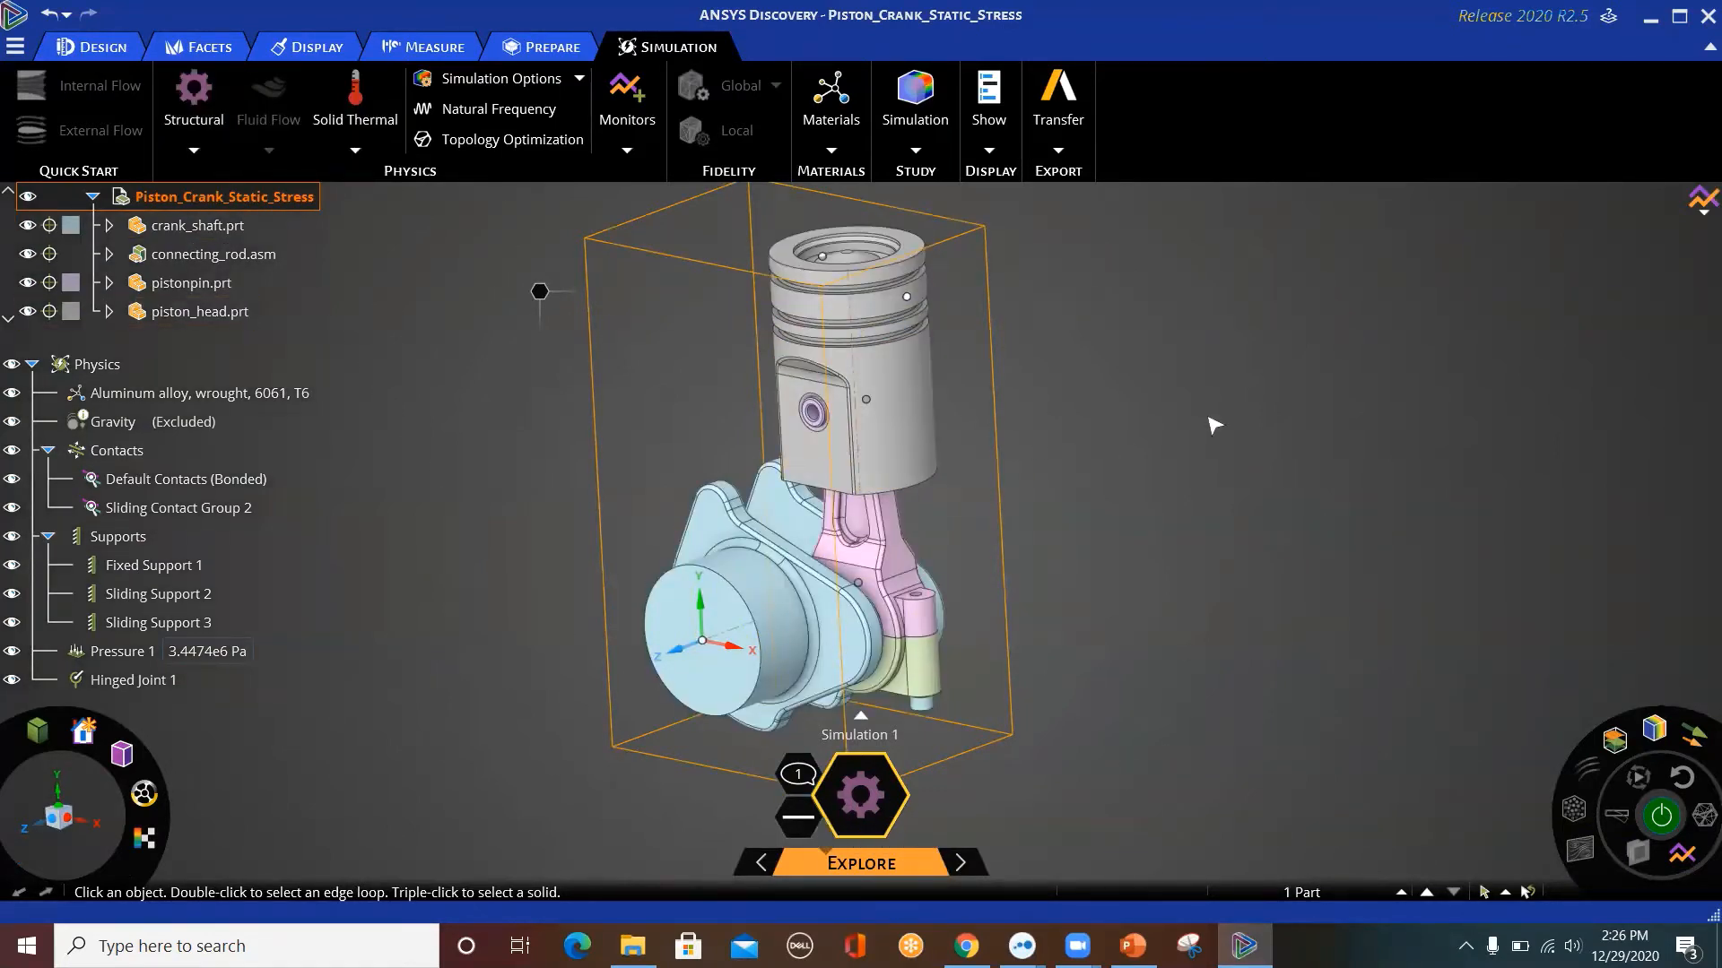
click(260, 370)
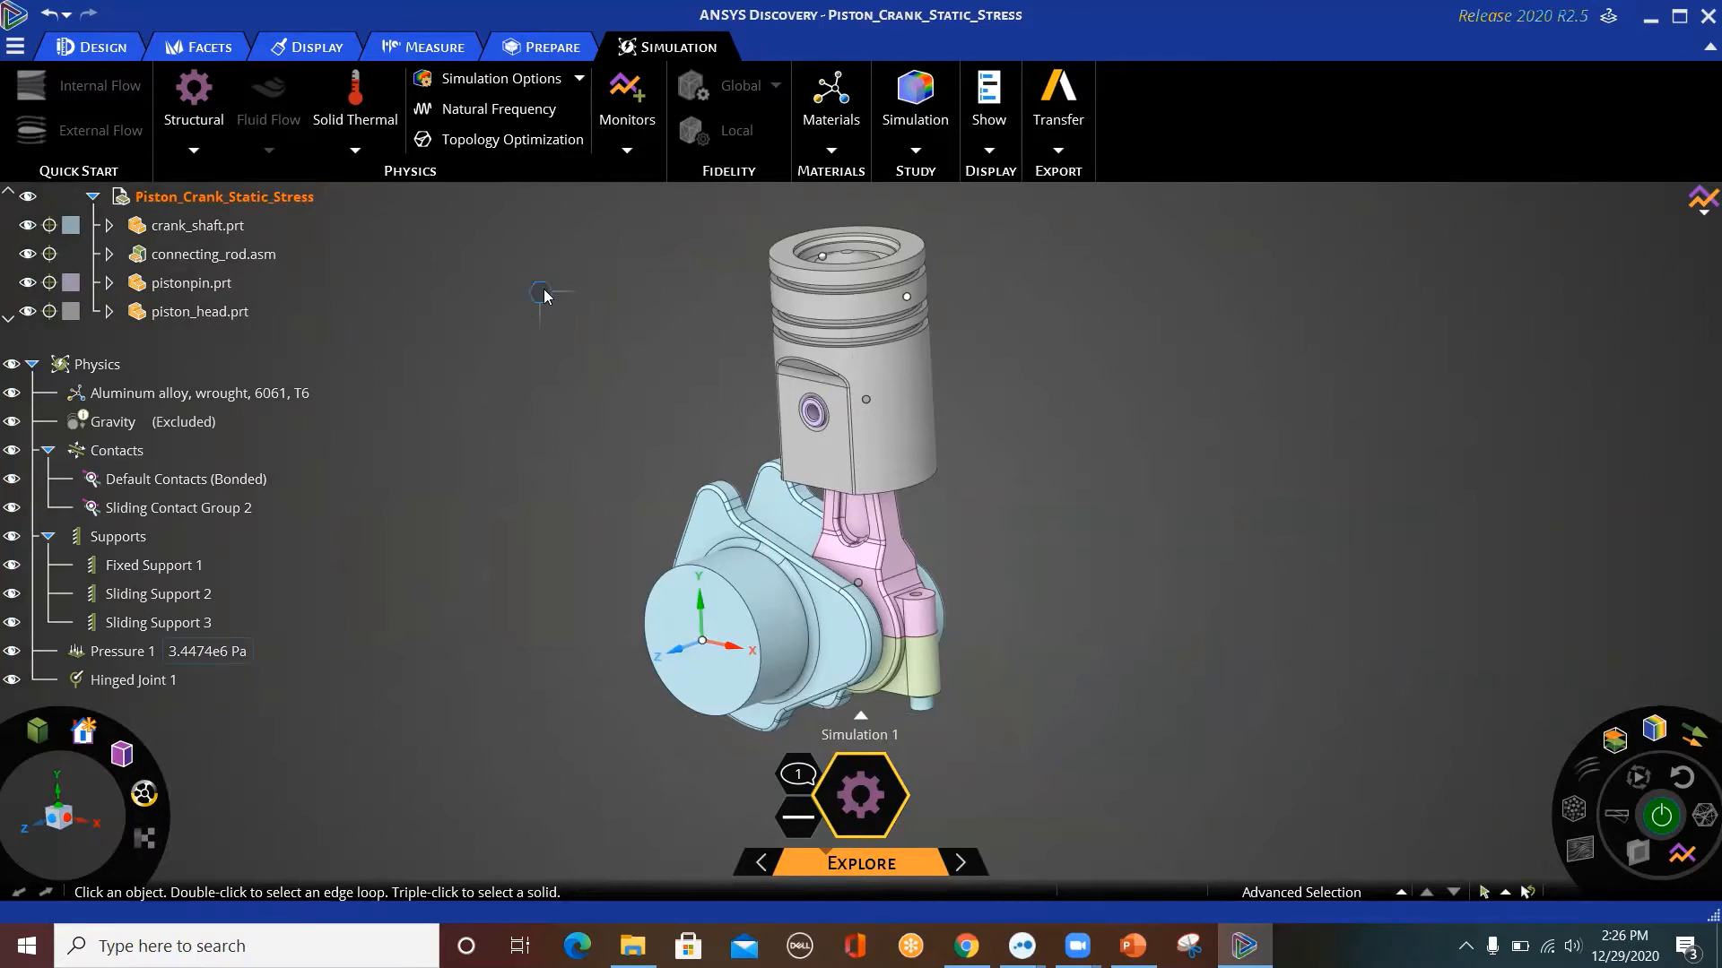
Examine the simulation and design tools offered in the floating radial tool wheel.
mouse_move(543, 294)
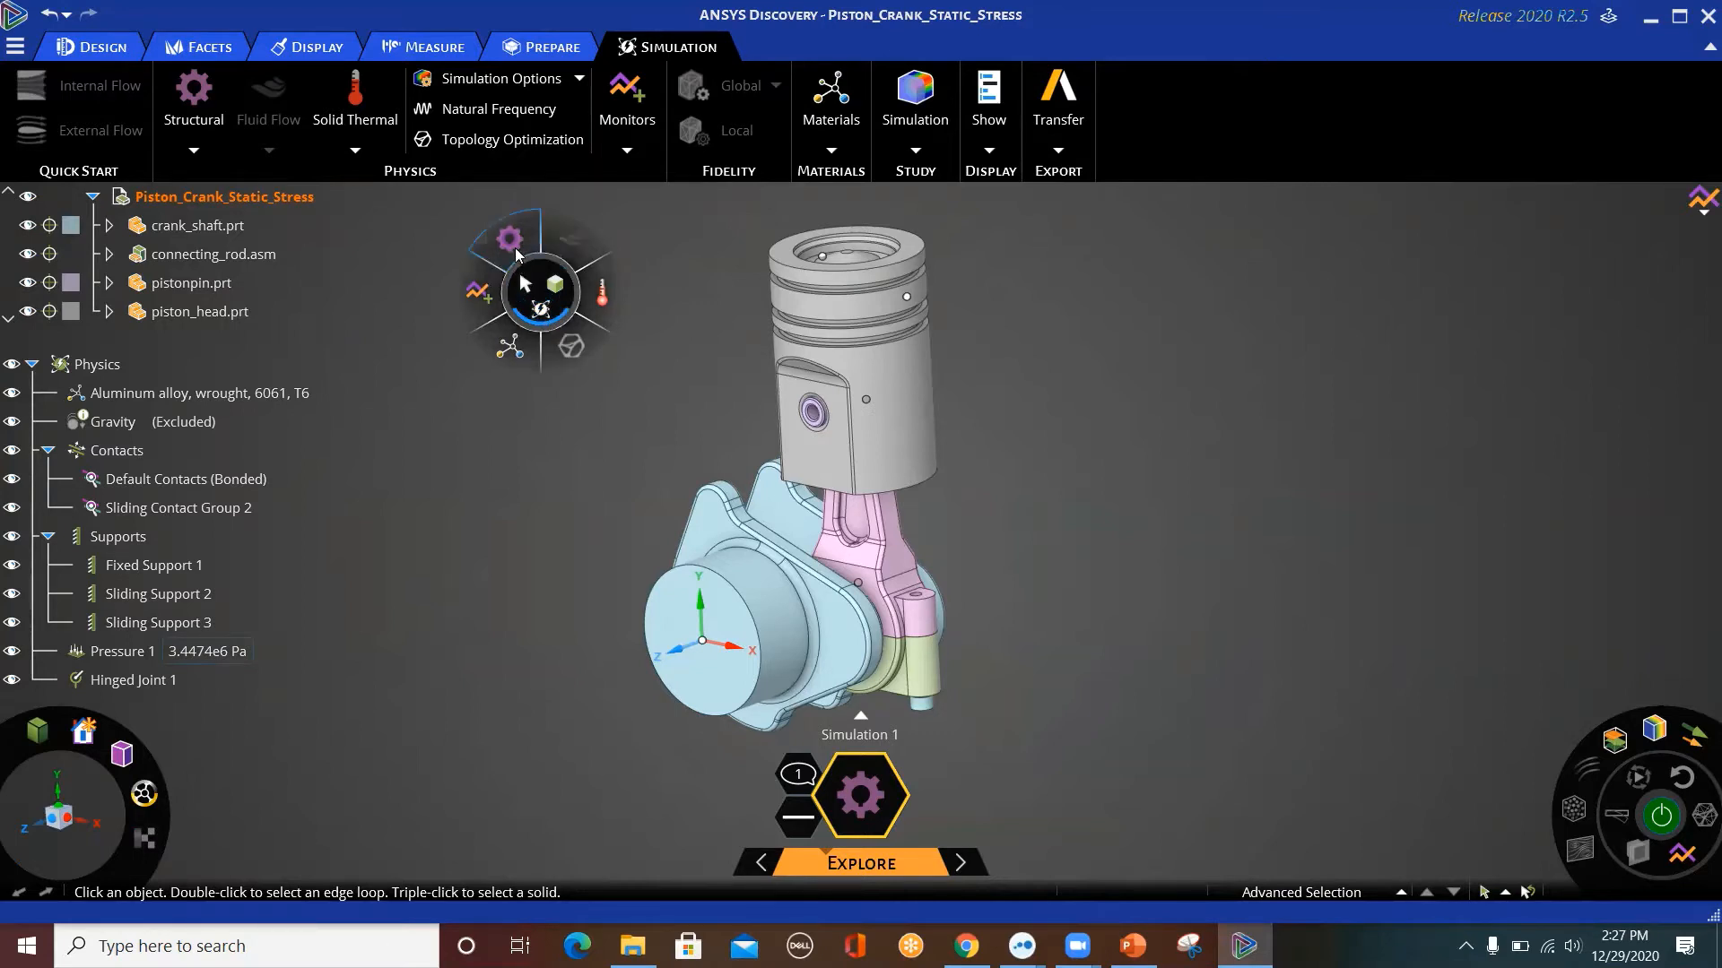
mouse_move(516, 248)
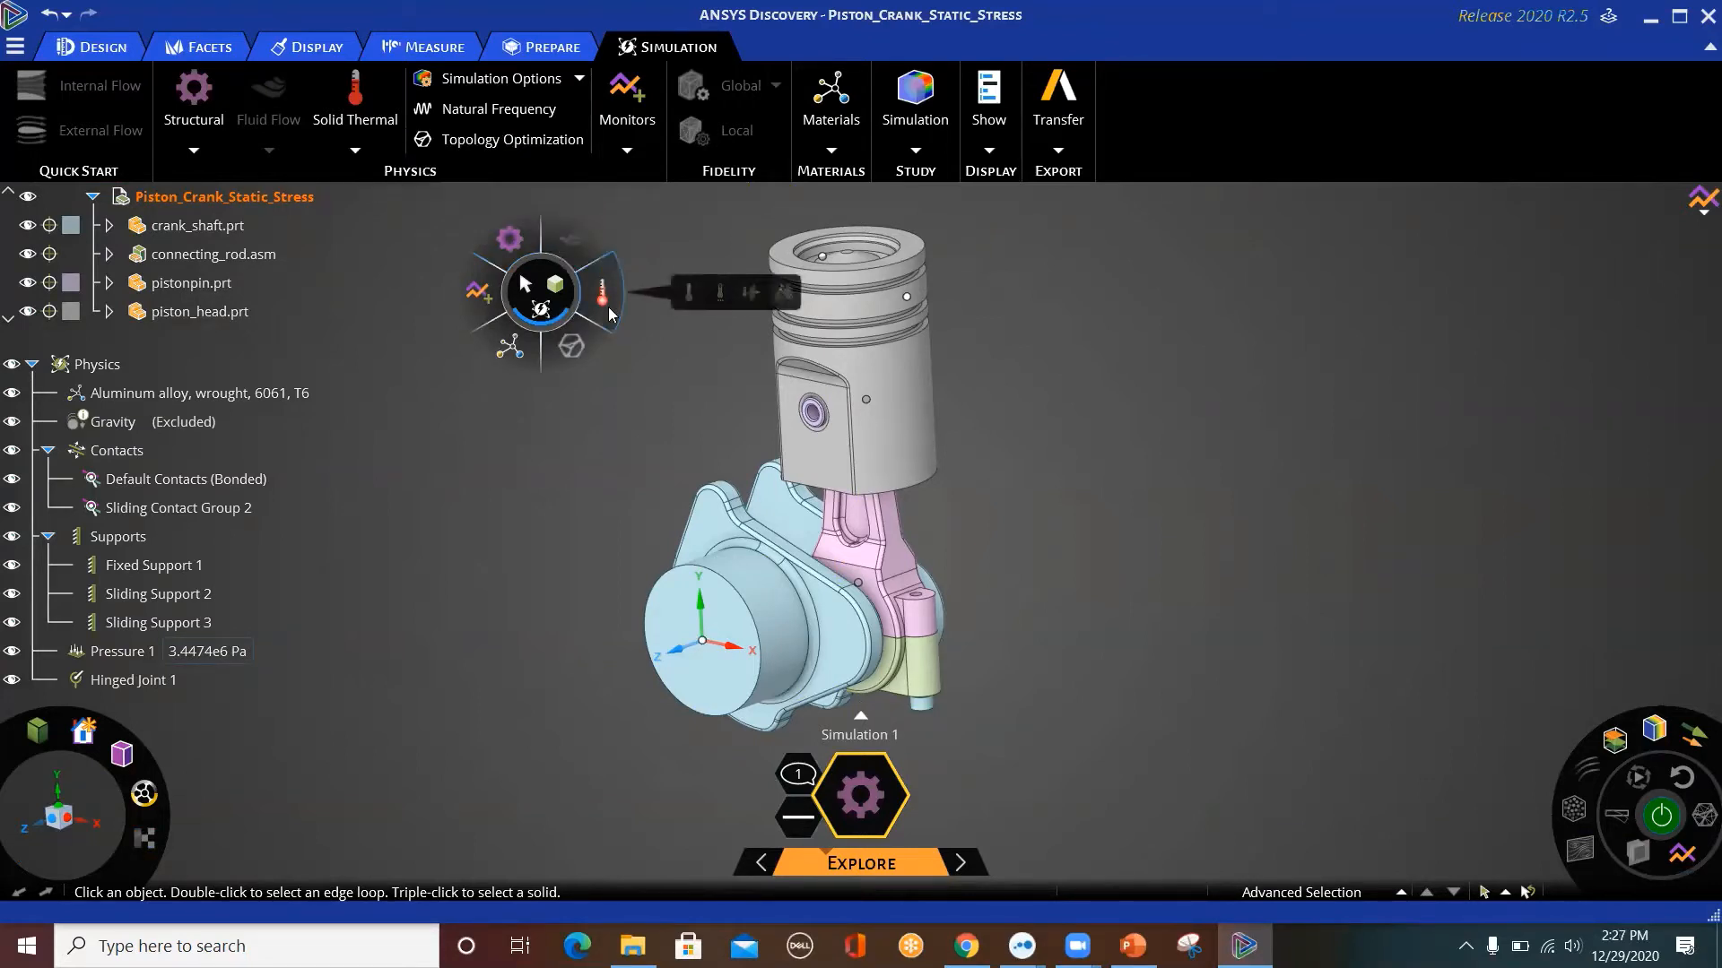
mouse_move(525, 360)
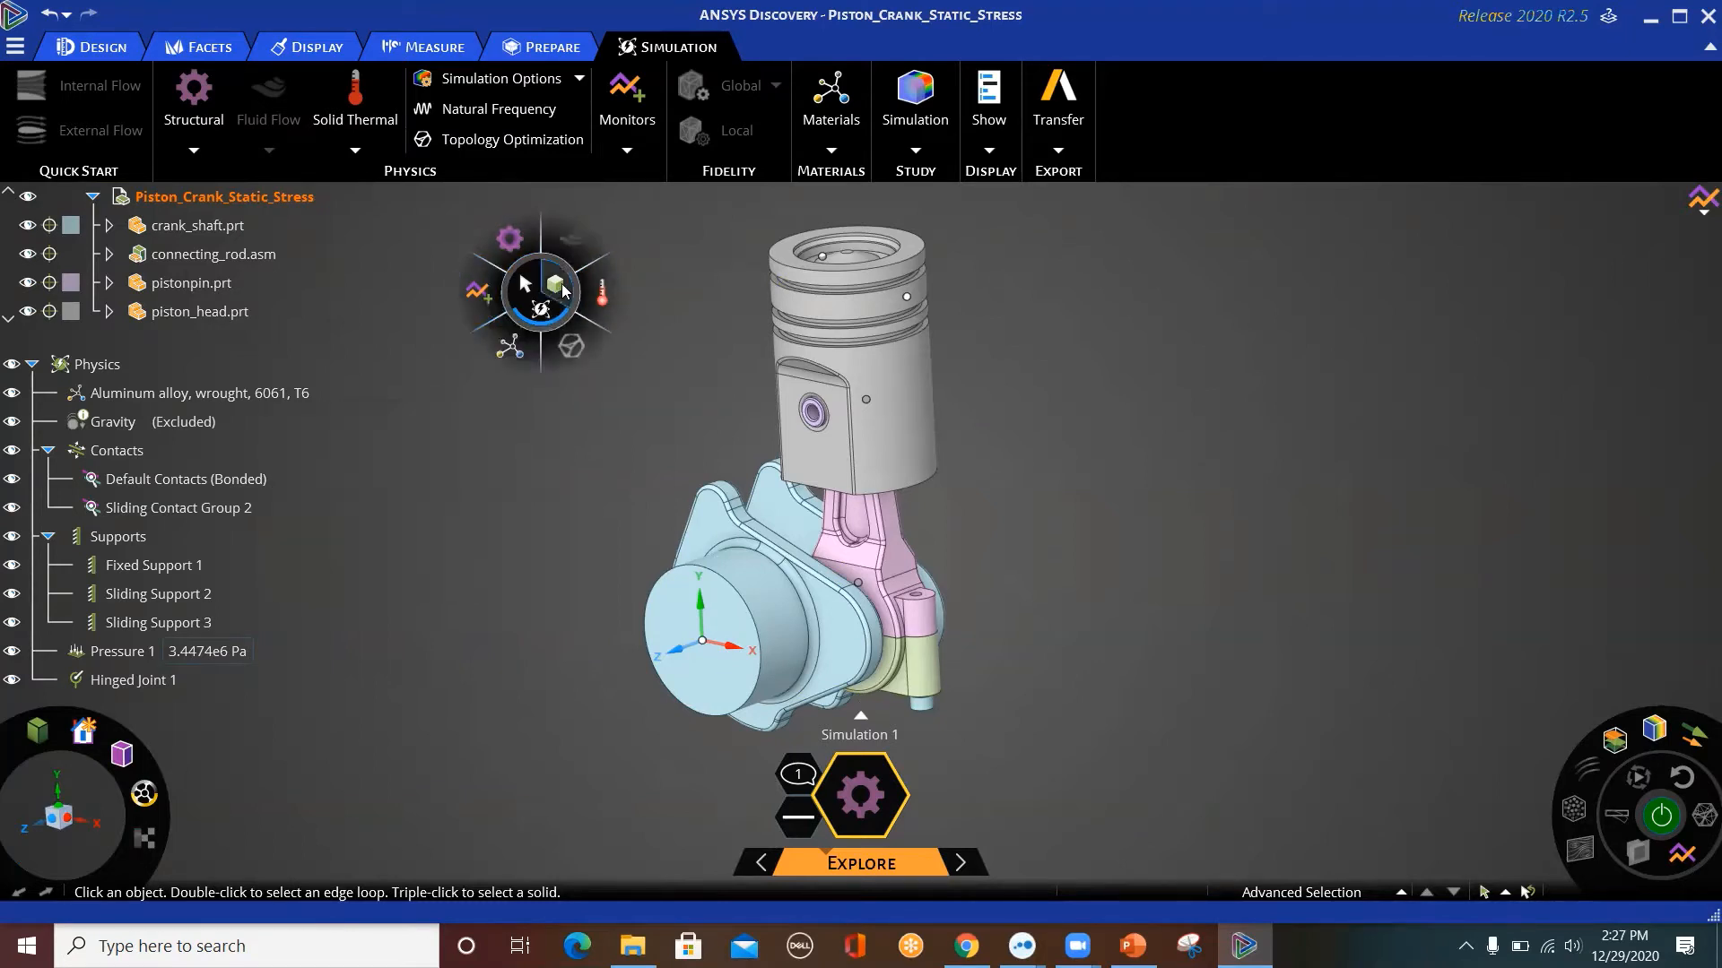
mouse_move(563, 283)
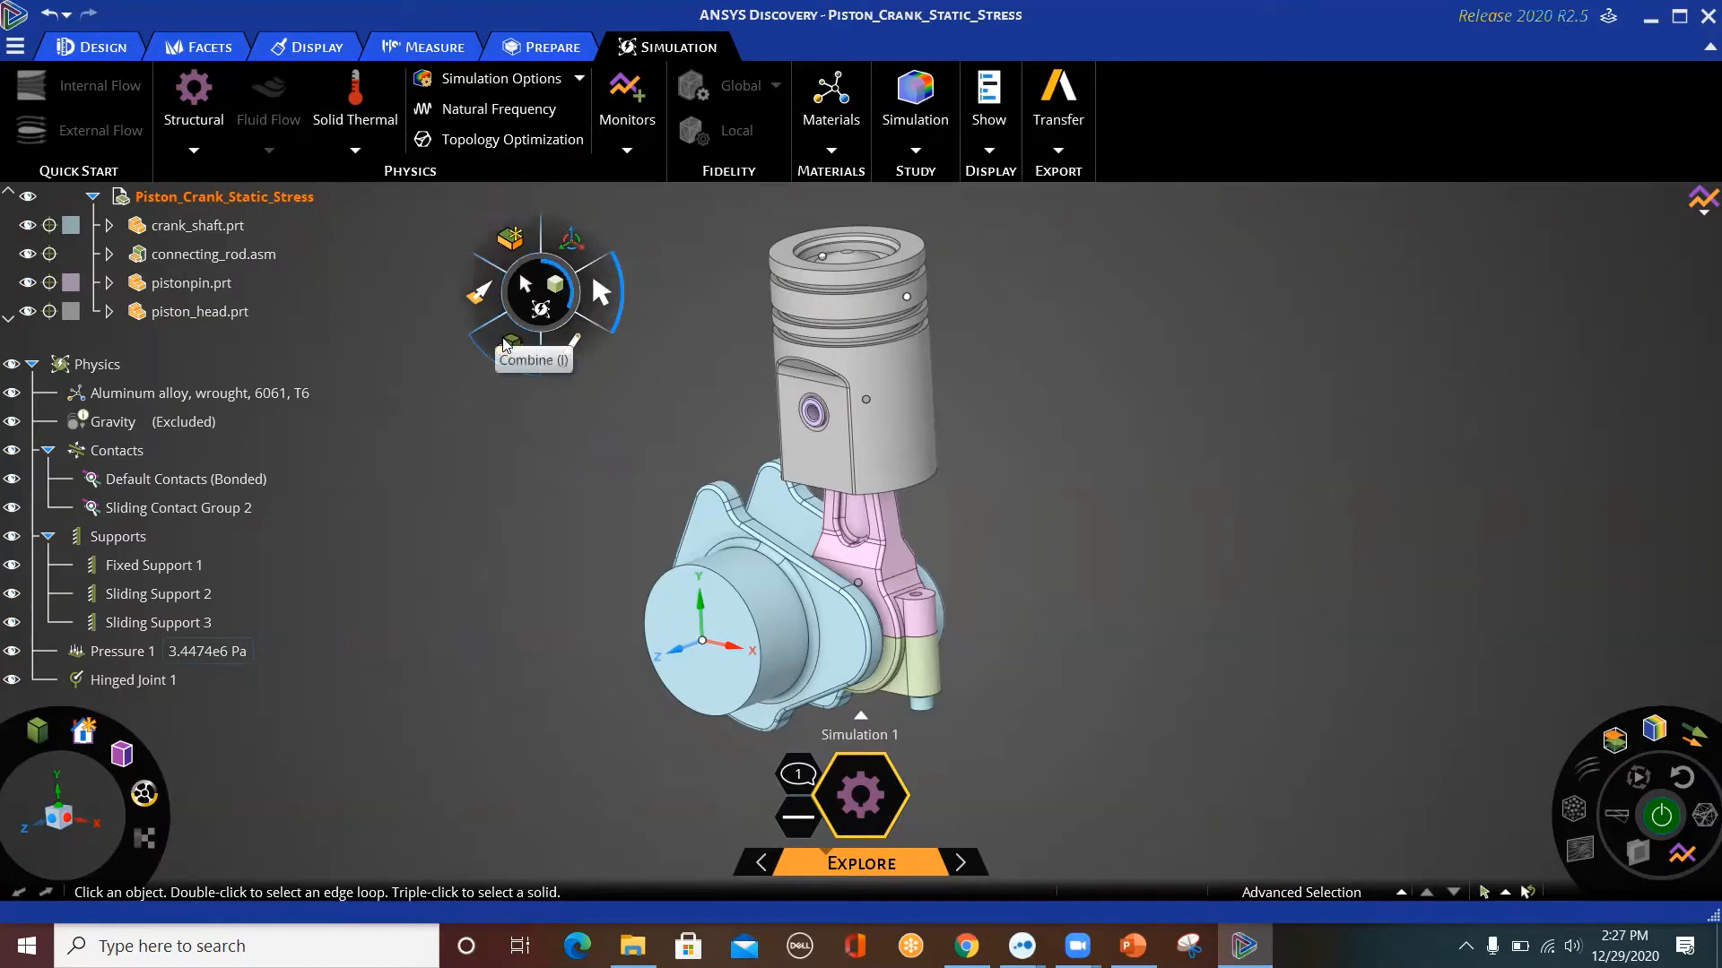
mouse_move(604, 340)
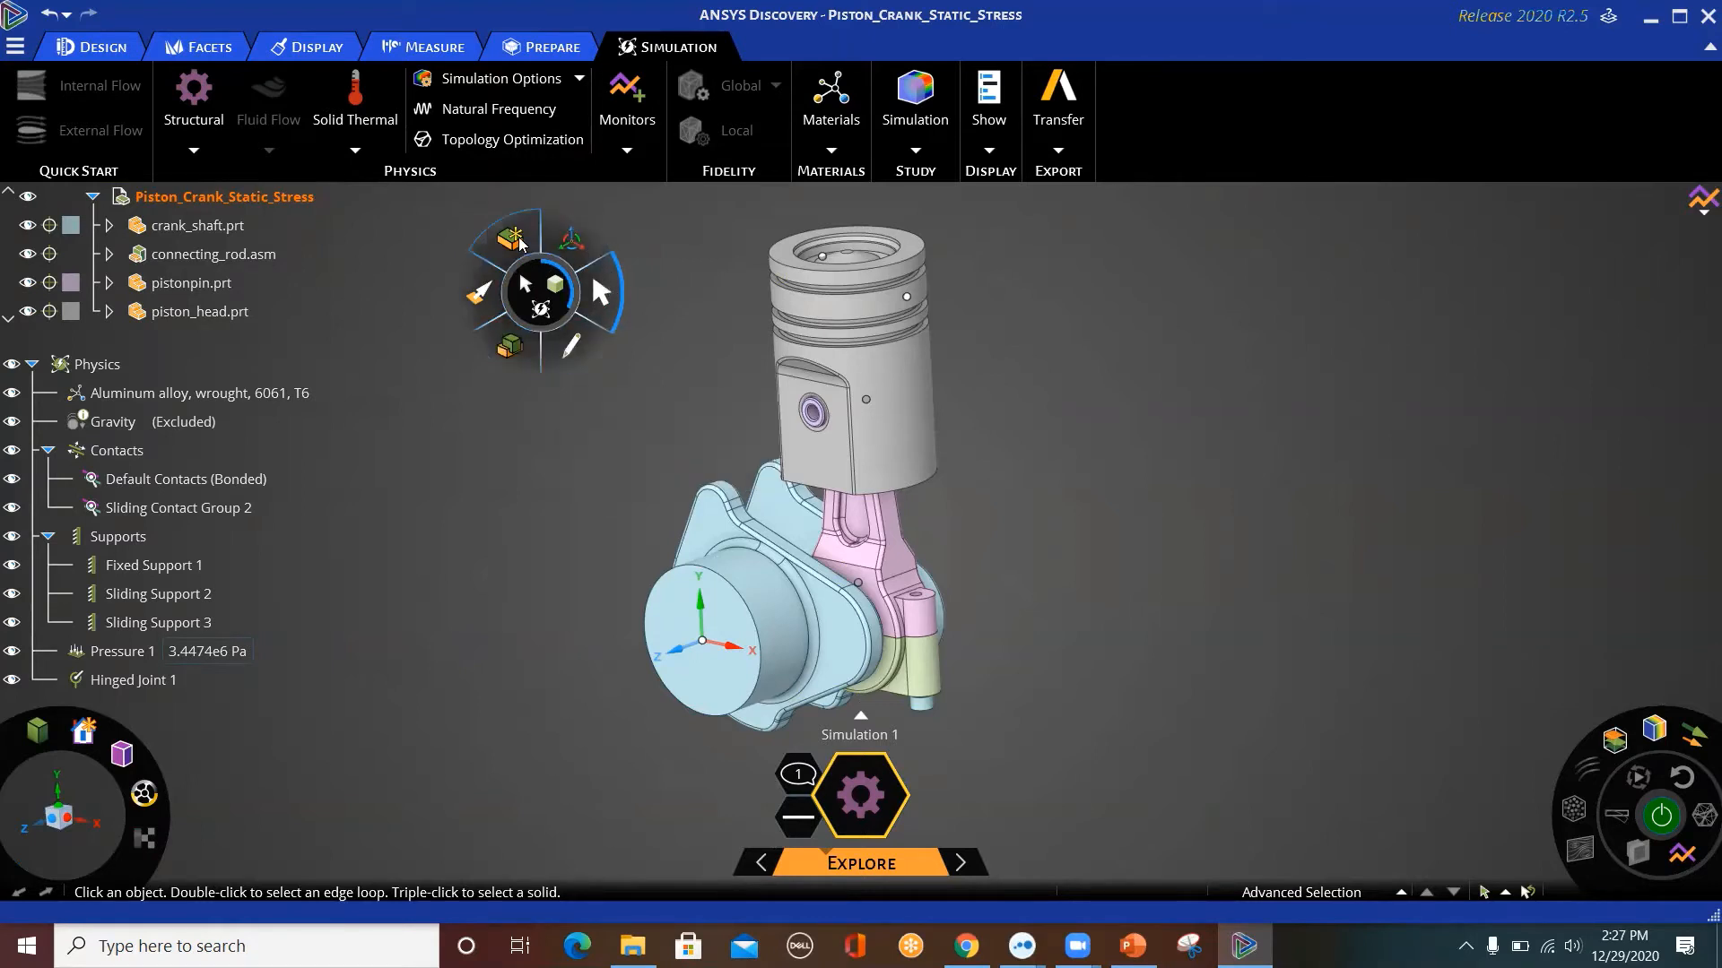
click(592, 279)
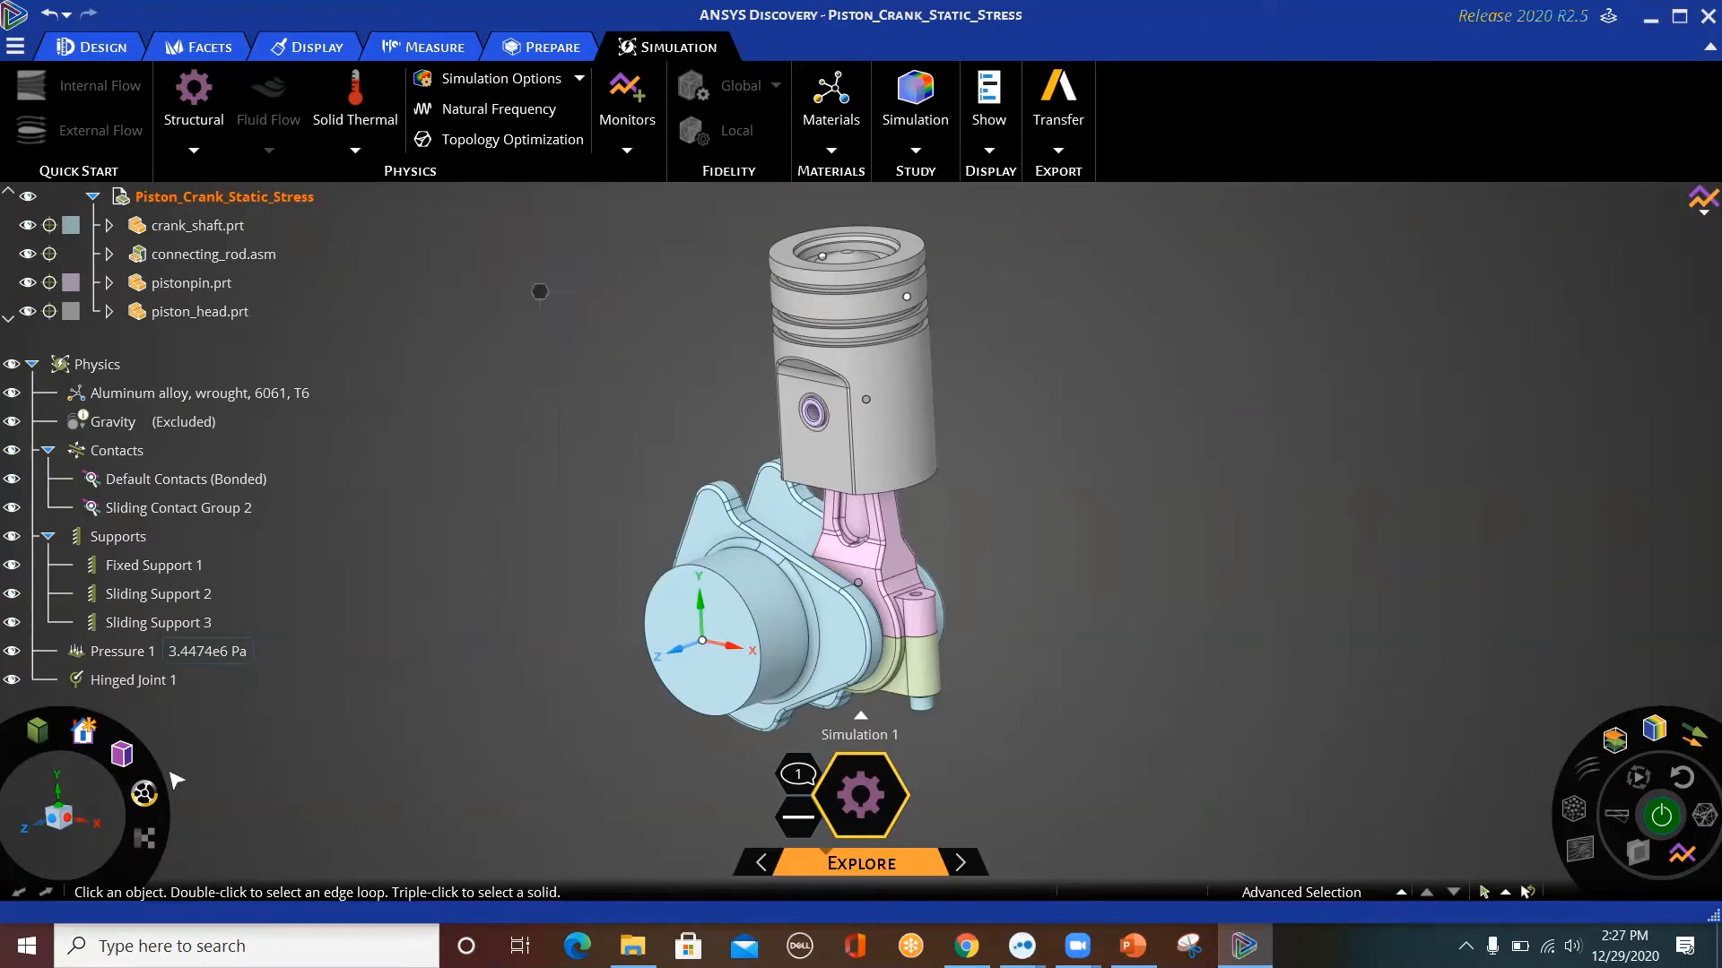
Preview the piston assembly in Wireframe and set its graphics style to Shaded.
mouse_move(45, 742)
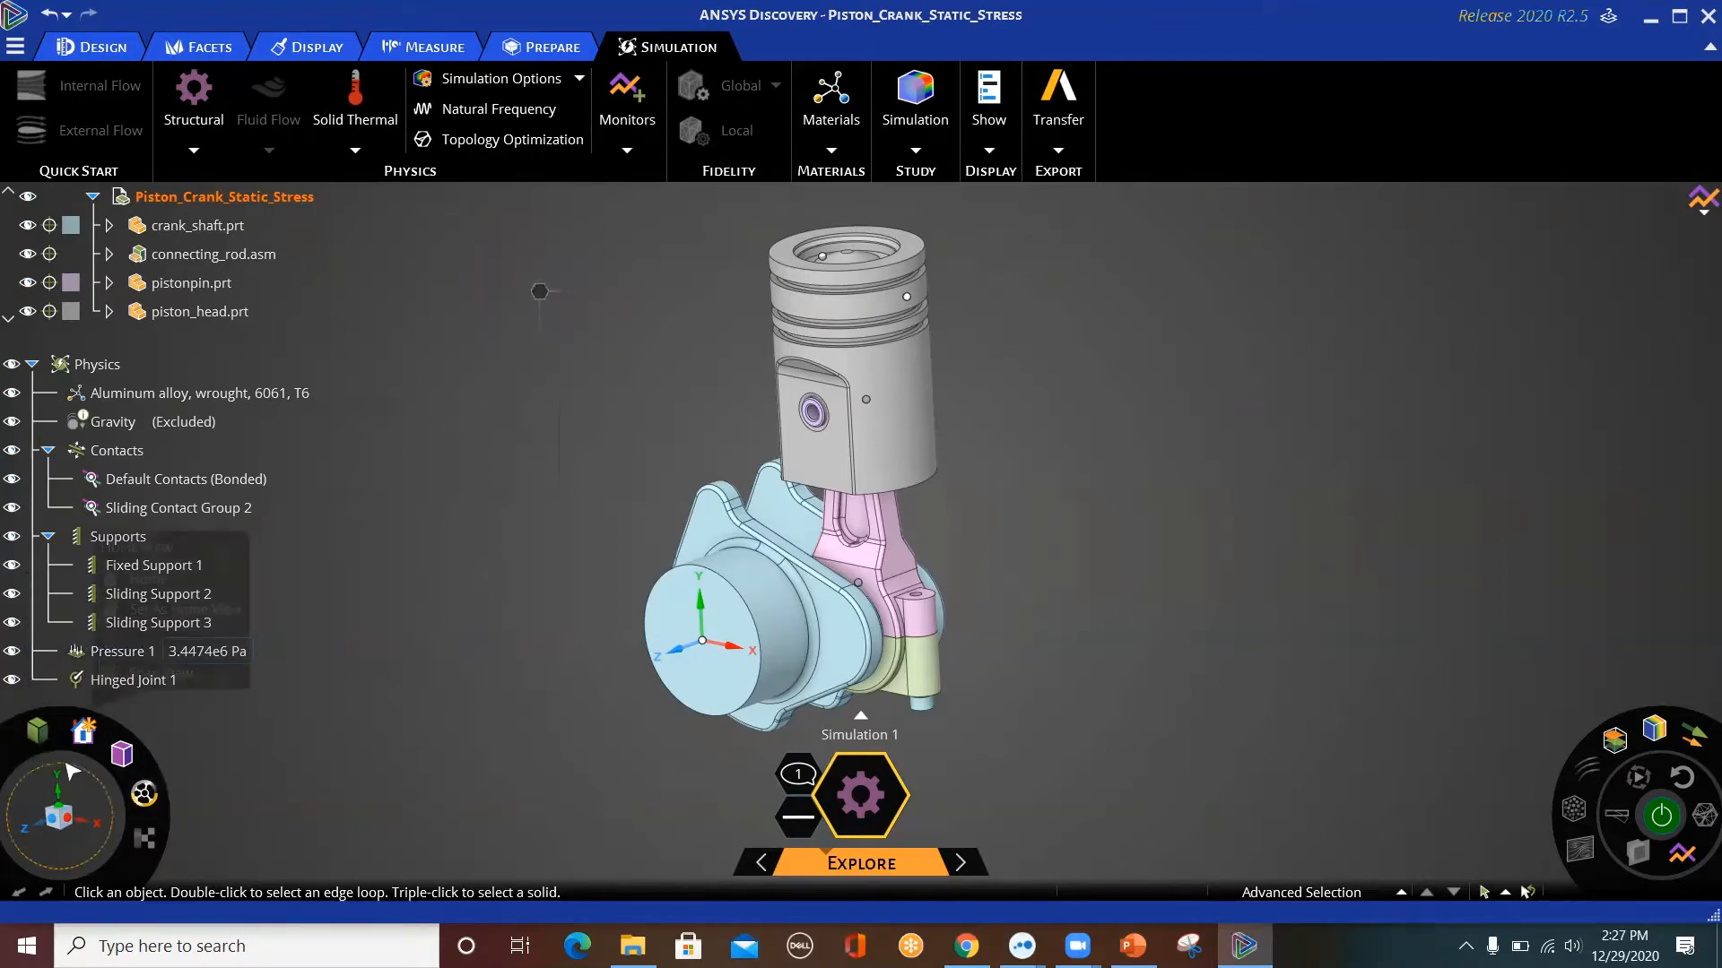
mouse_move(103, 727)
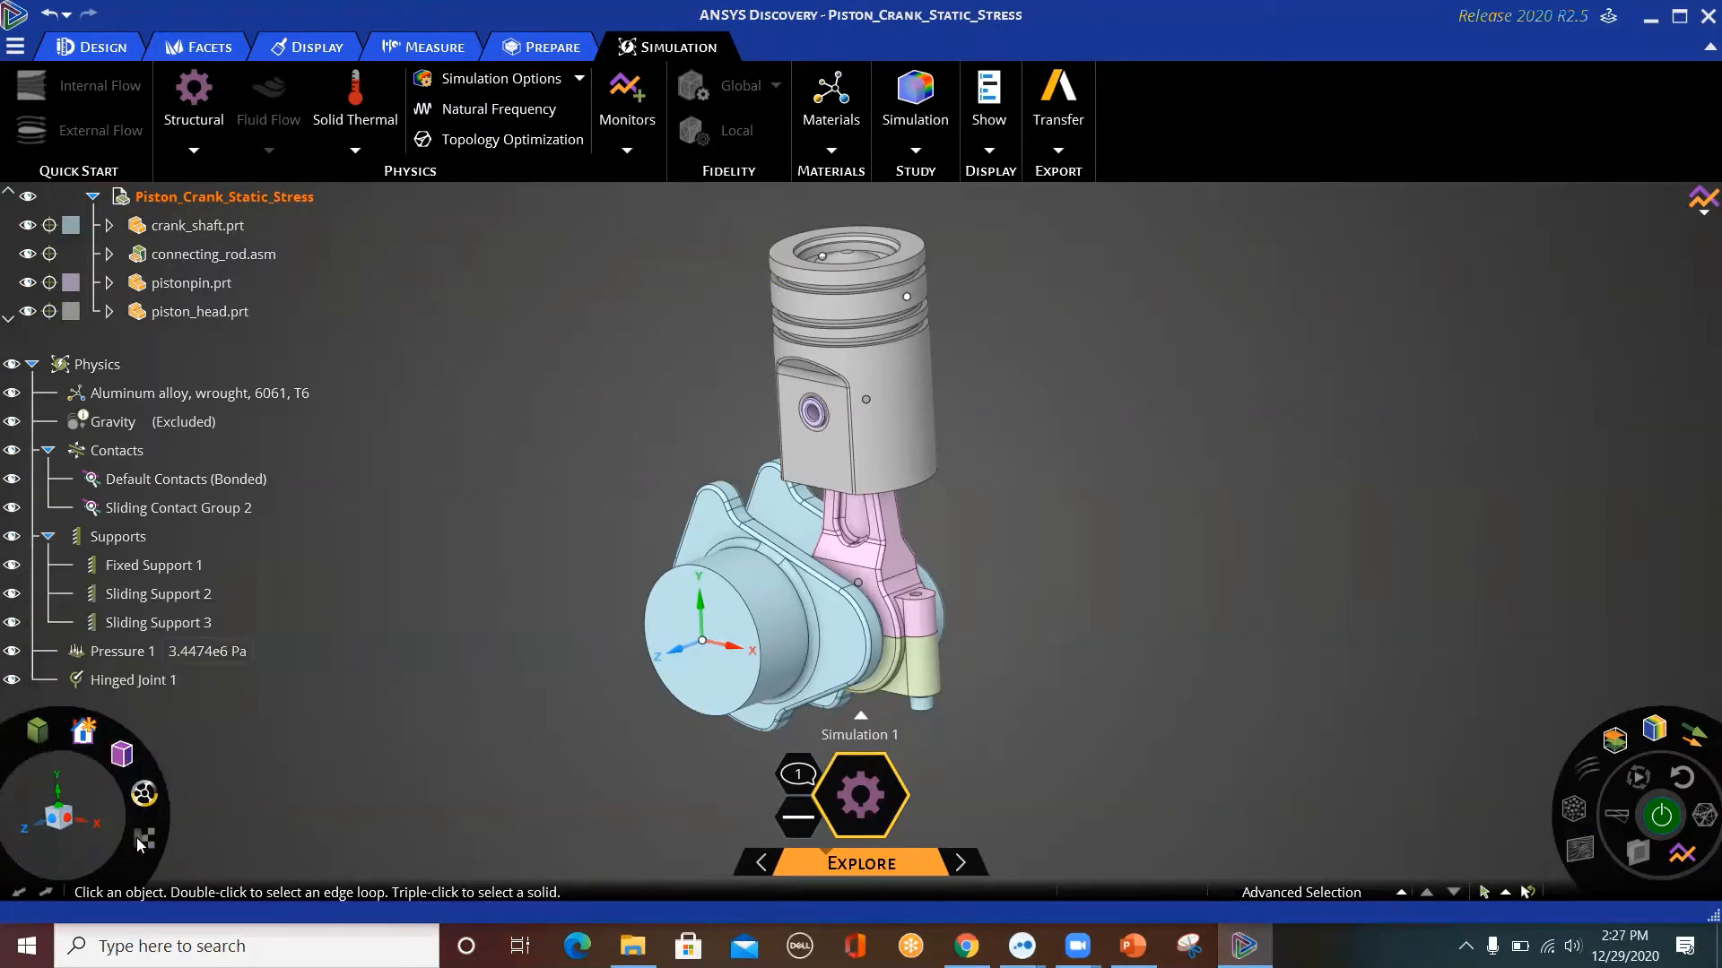
click(42, 737)
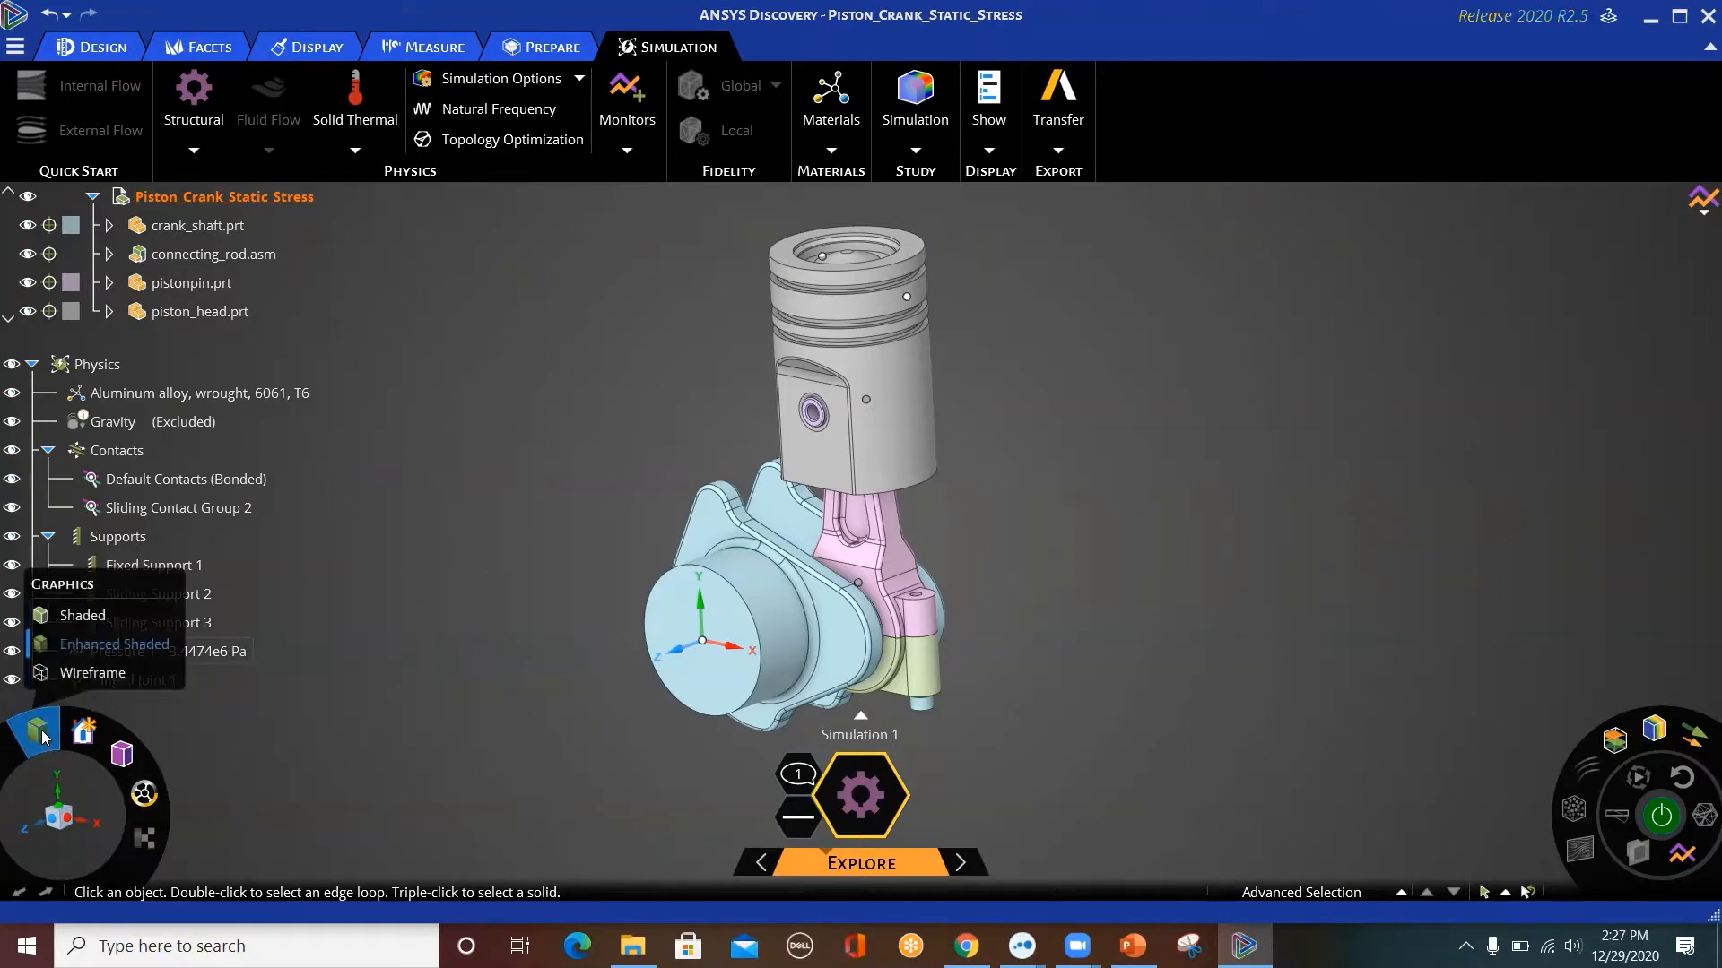
click(86, 673)
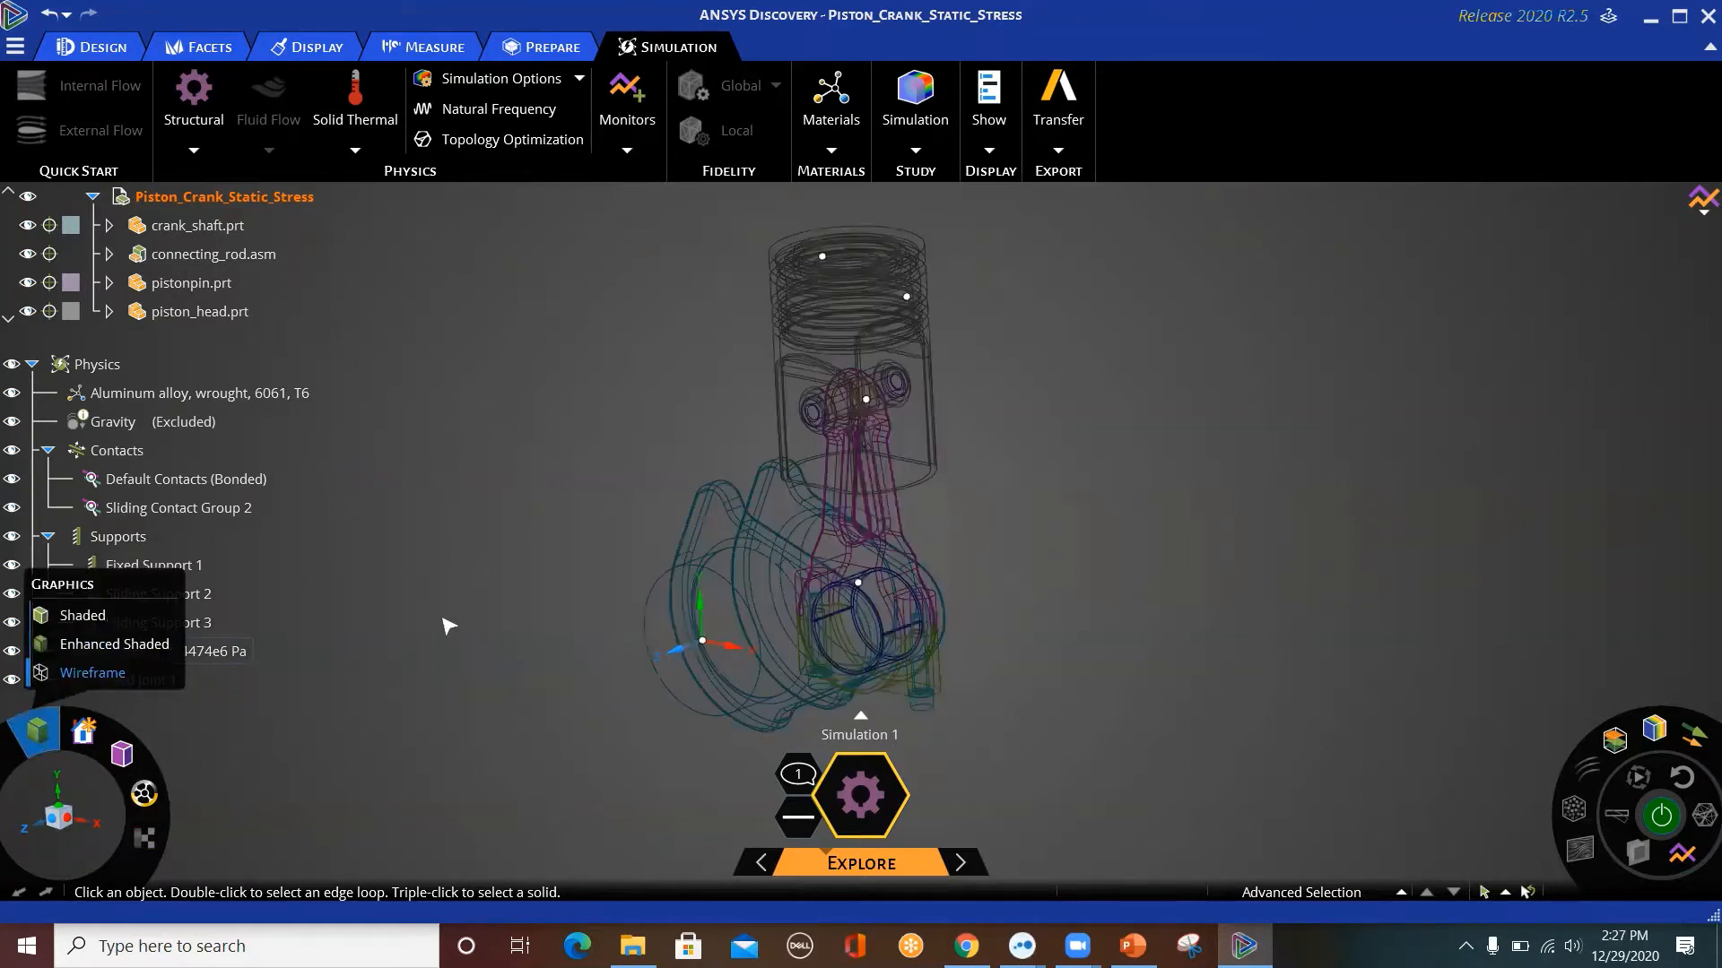
mouse_move(40, 730)
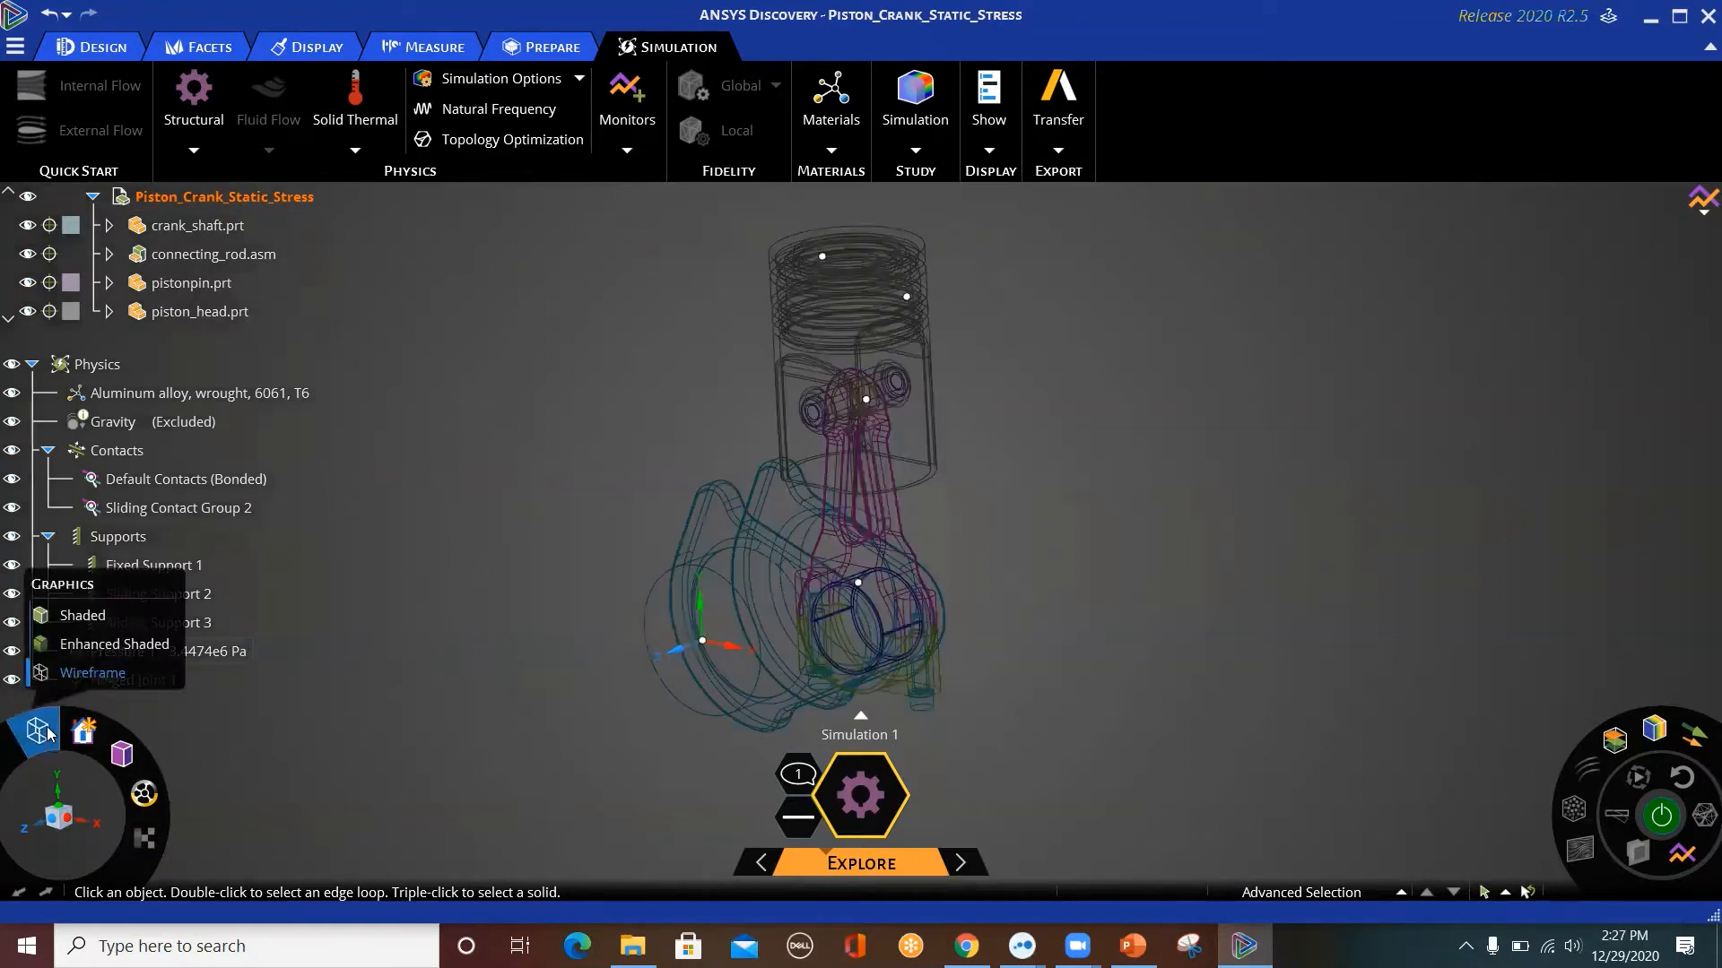
click(77, 615)
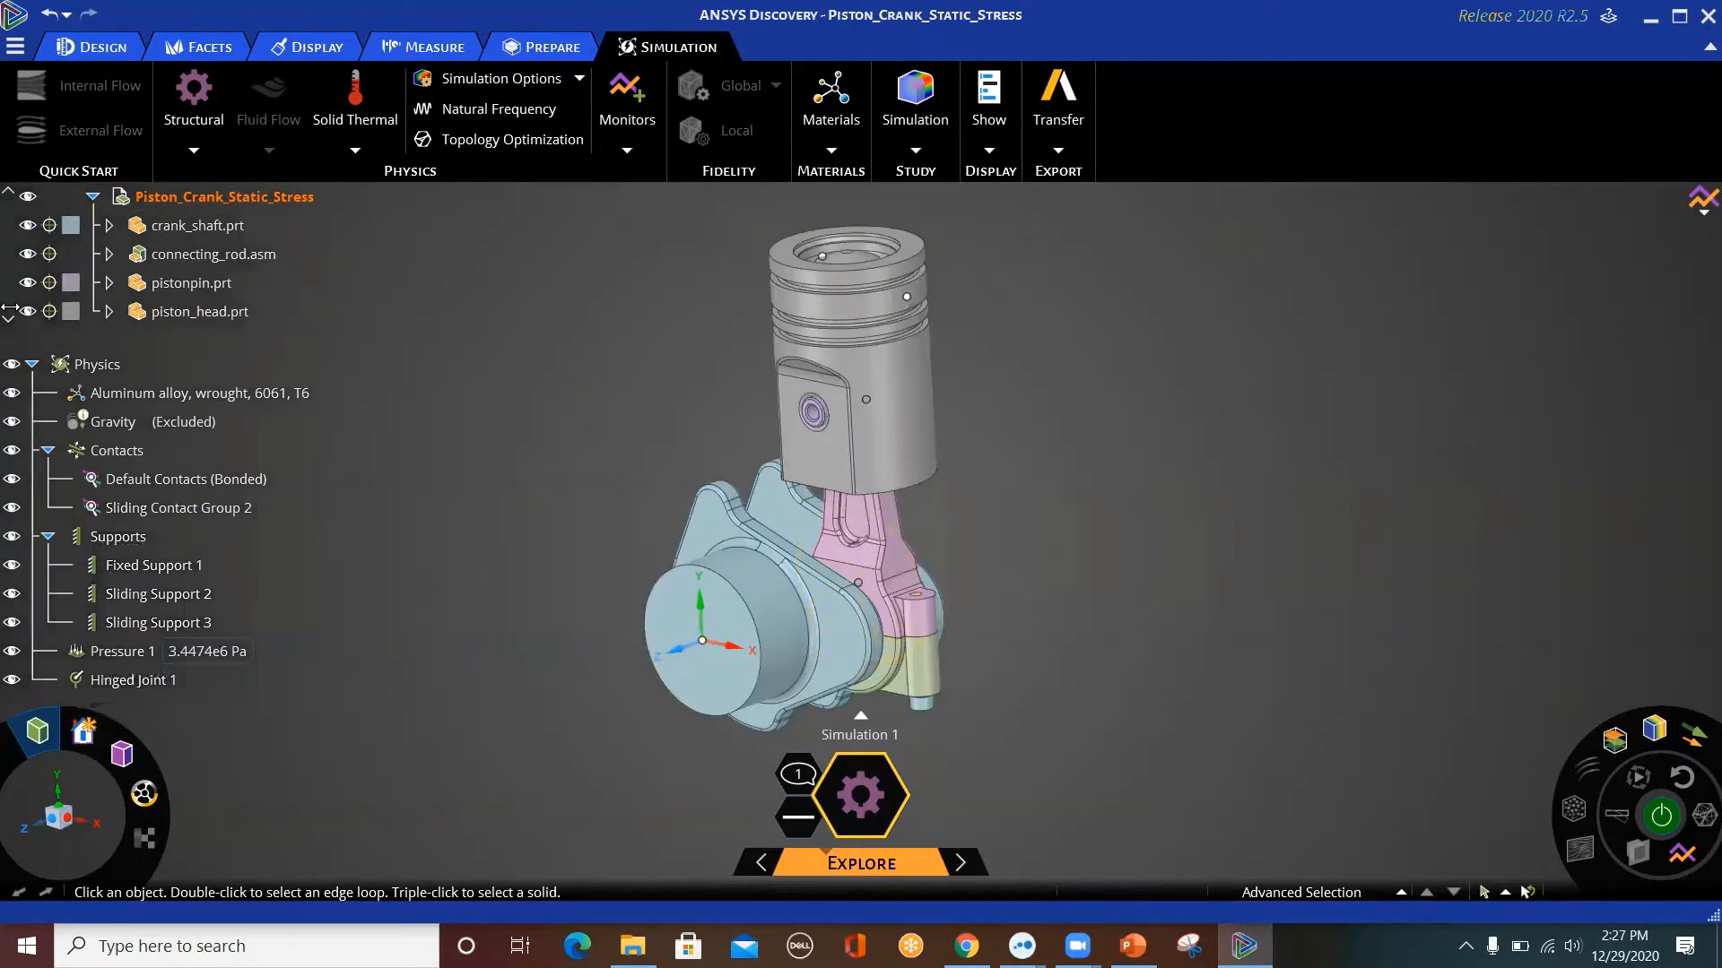
Collapse the Physics branch and reorient the piston assembly with the Home view and a preset standard view.
click(33, 364)
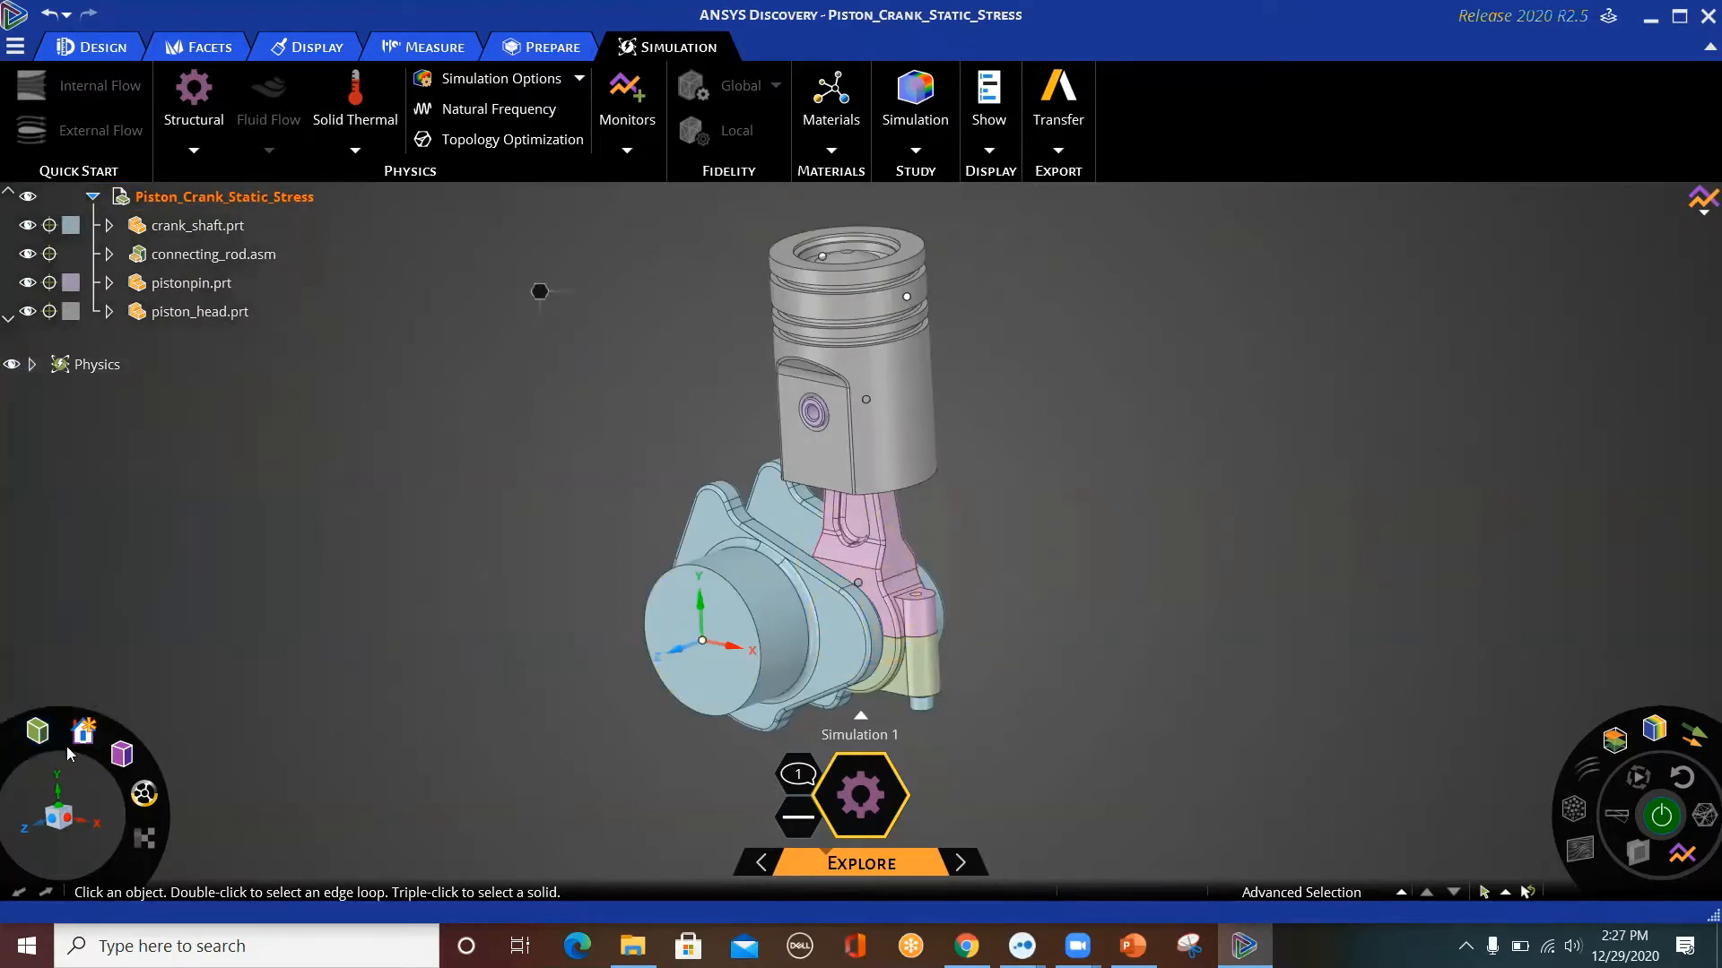
mouse_move(83, 734)
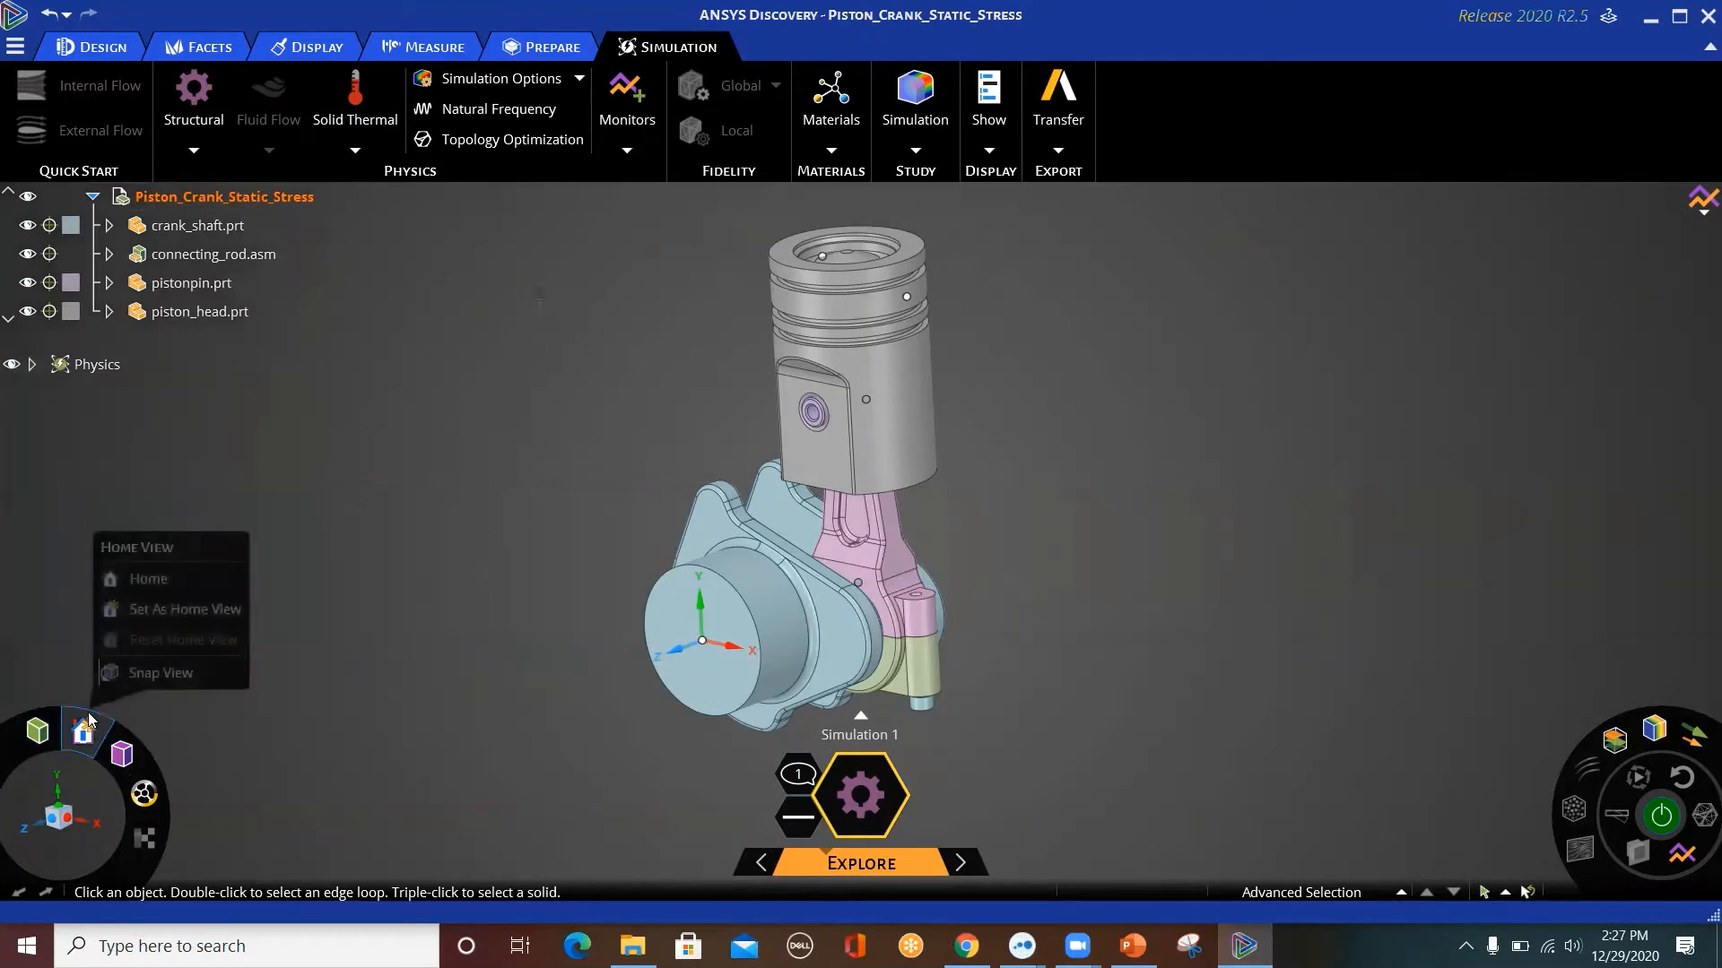
click(146, 578)
mouse_move(126, 755)
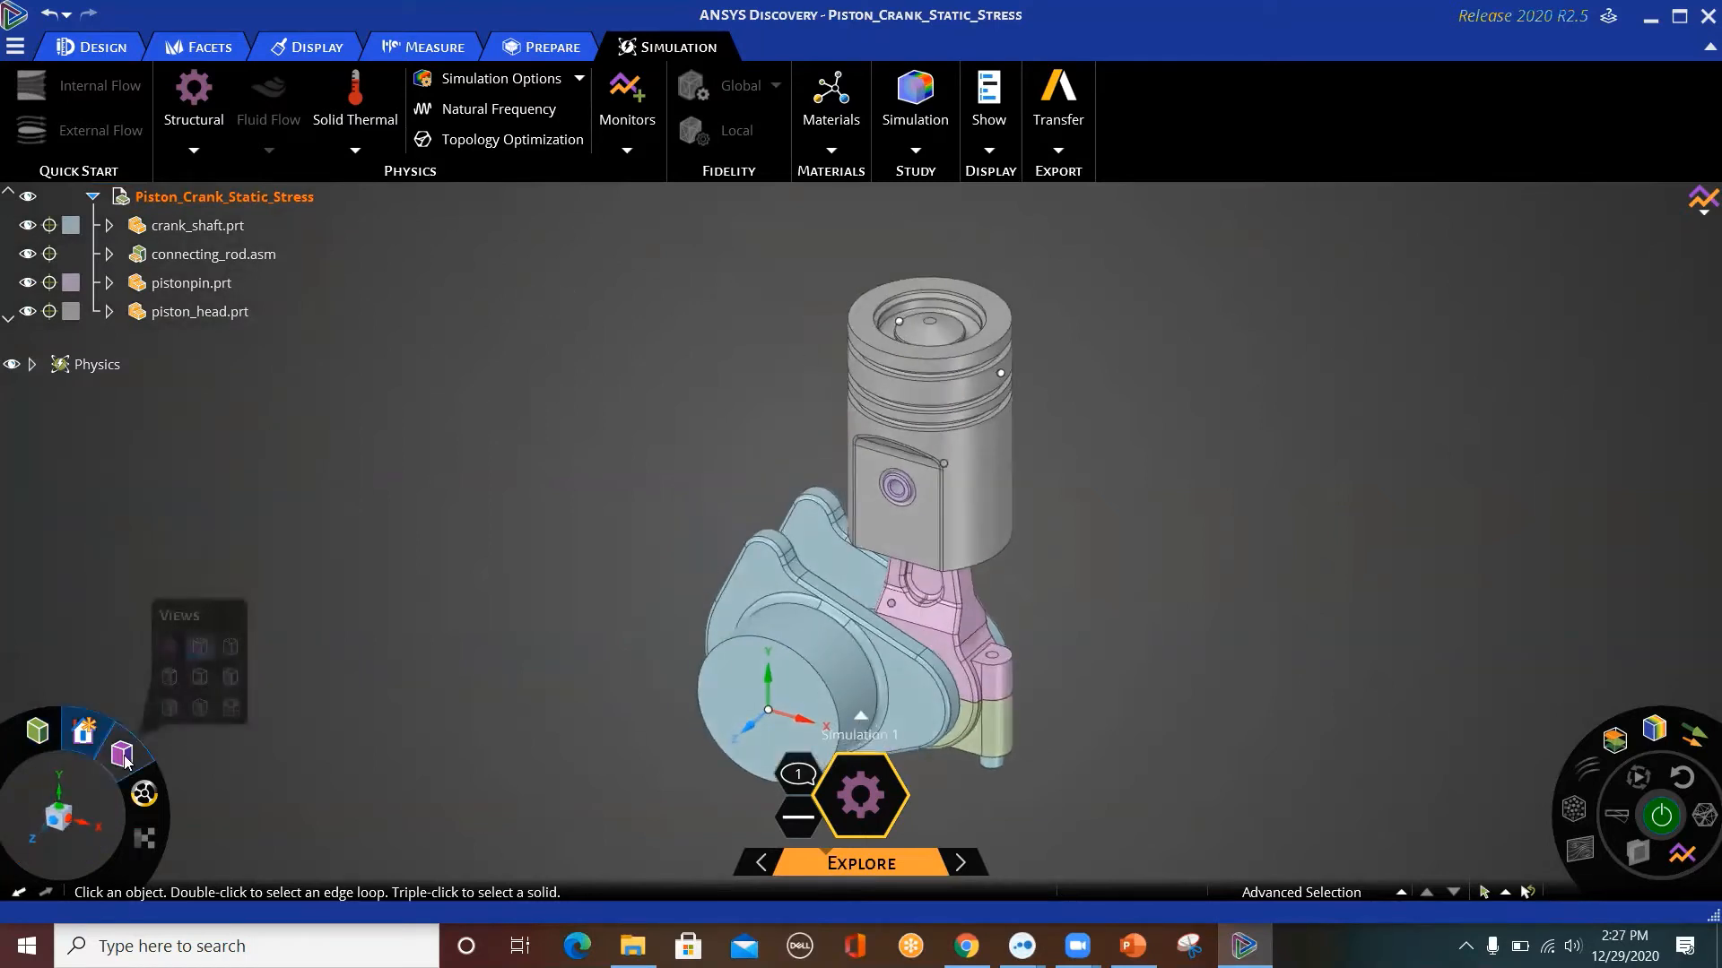
click(199, 678)
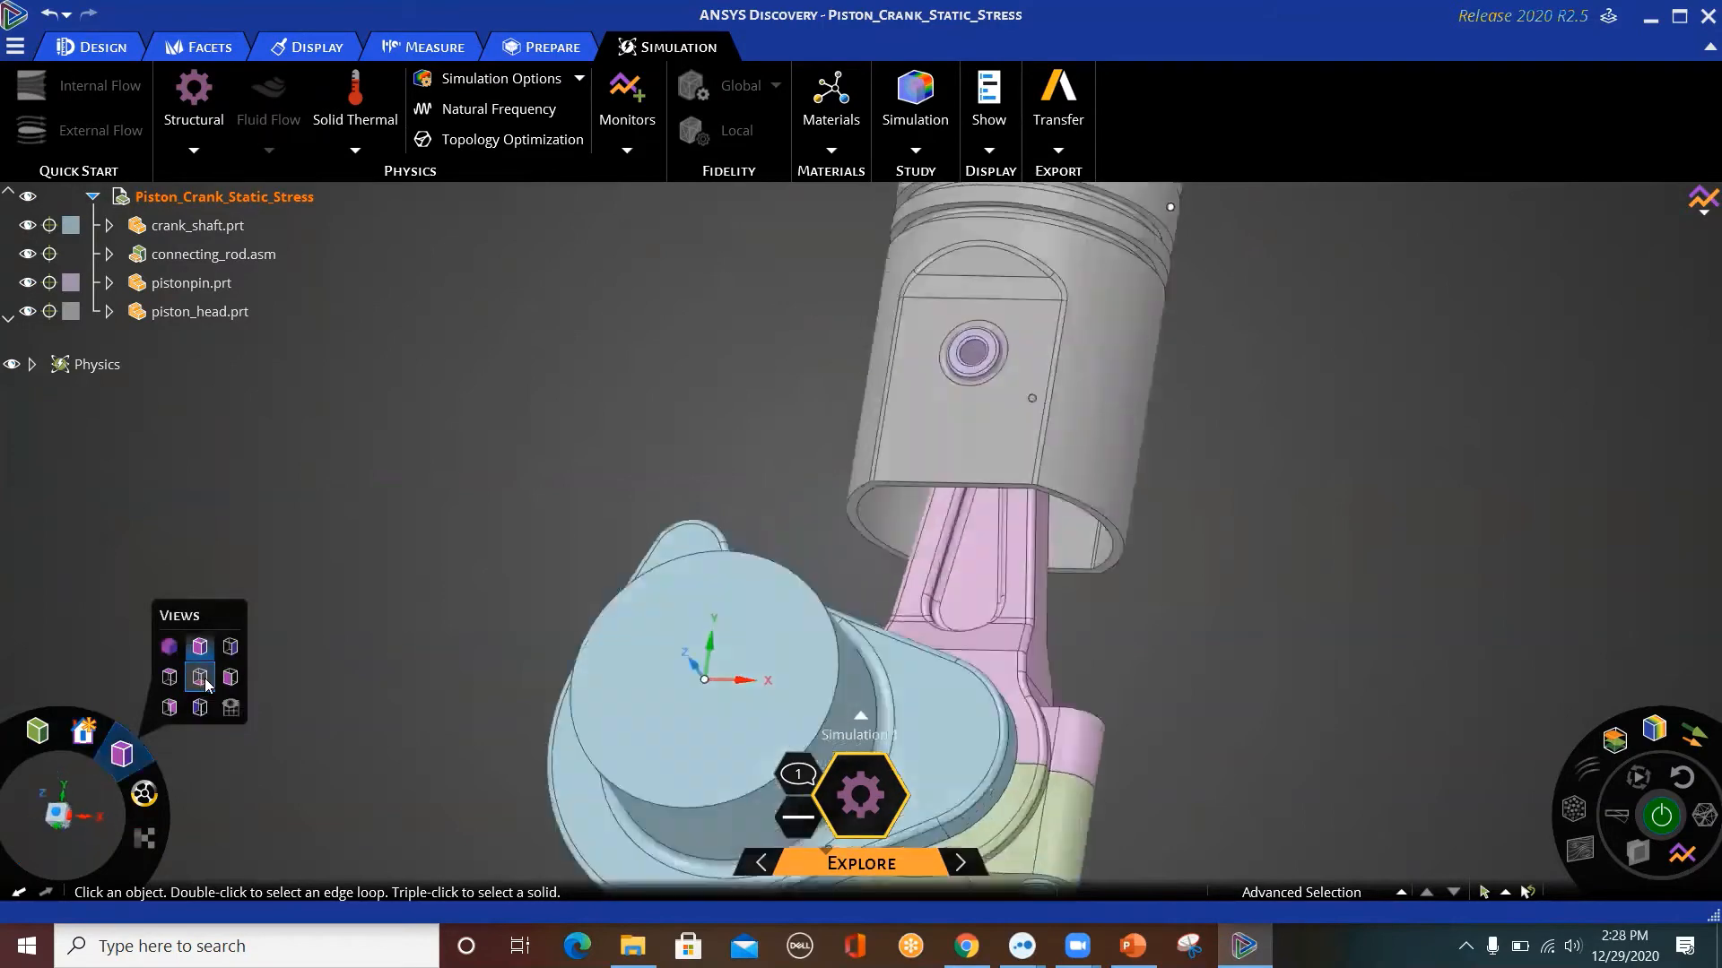
Reorient the piston assembly with two more preset standard views, including the one looking down on the piston crown, and orbit to an oblique angle.
click(230, 679)
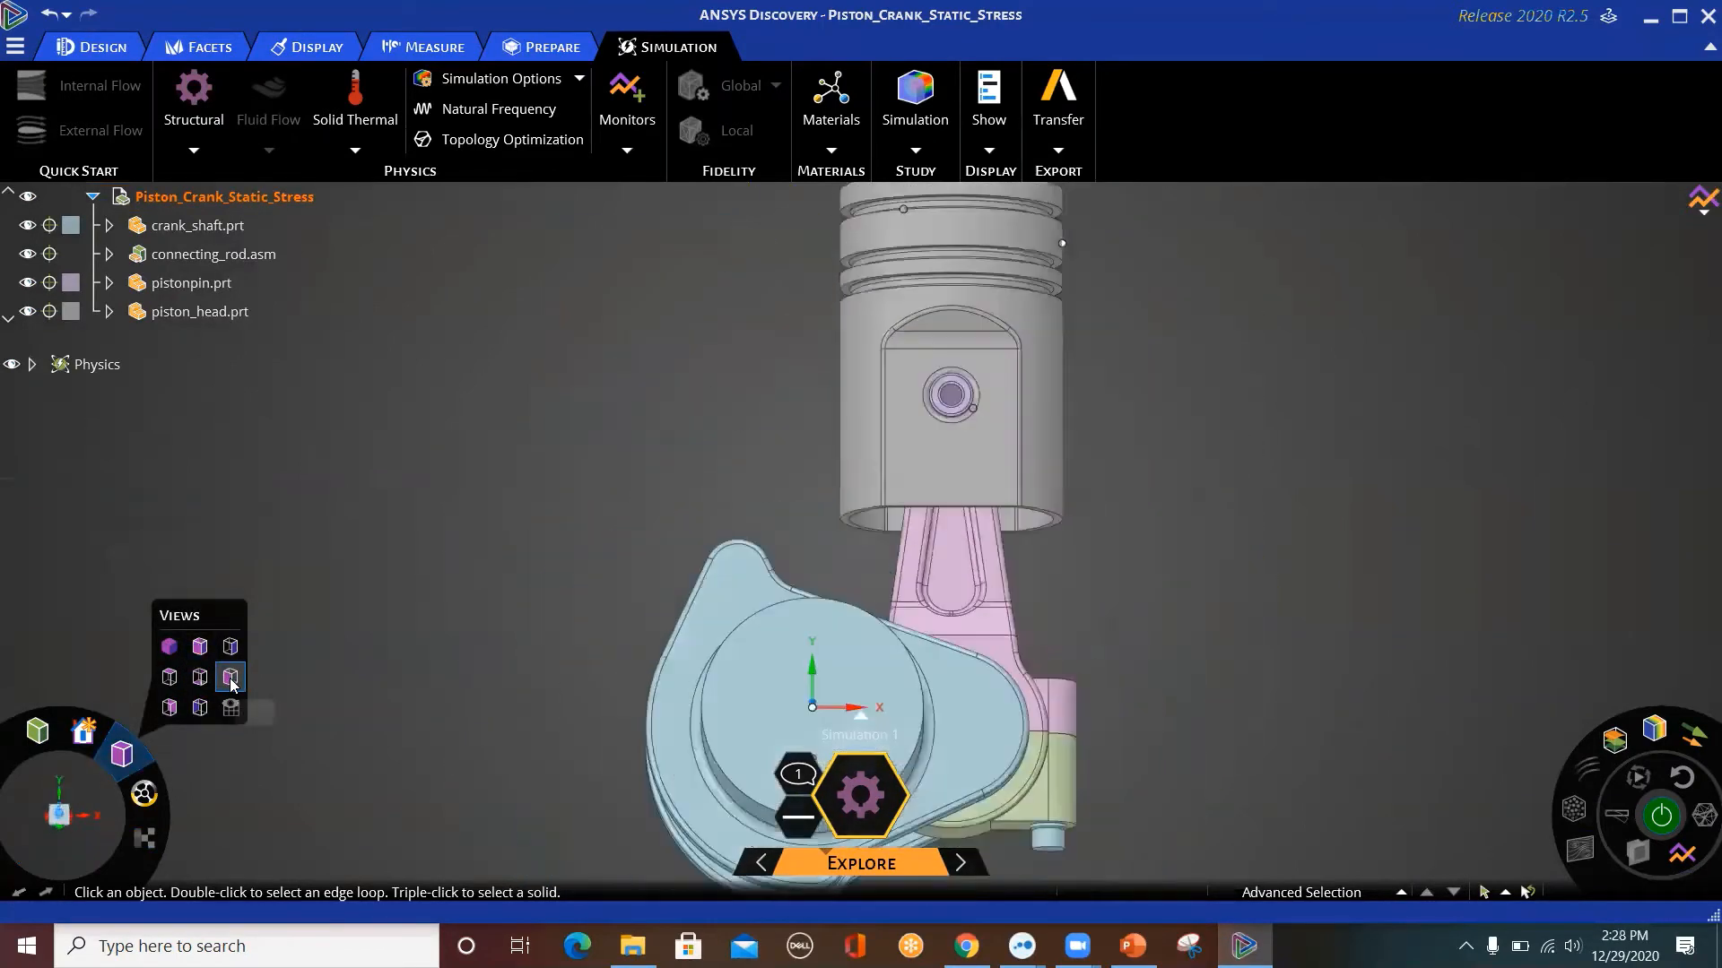
click(176, 681)
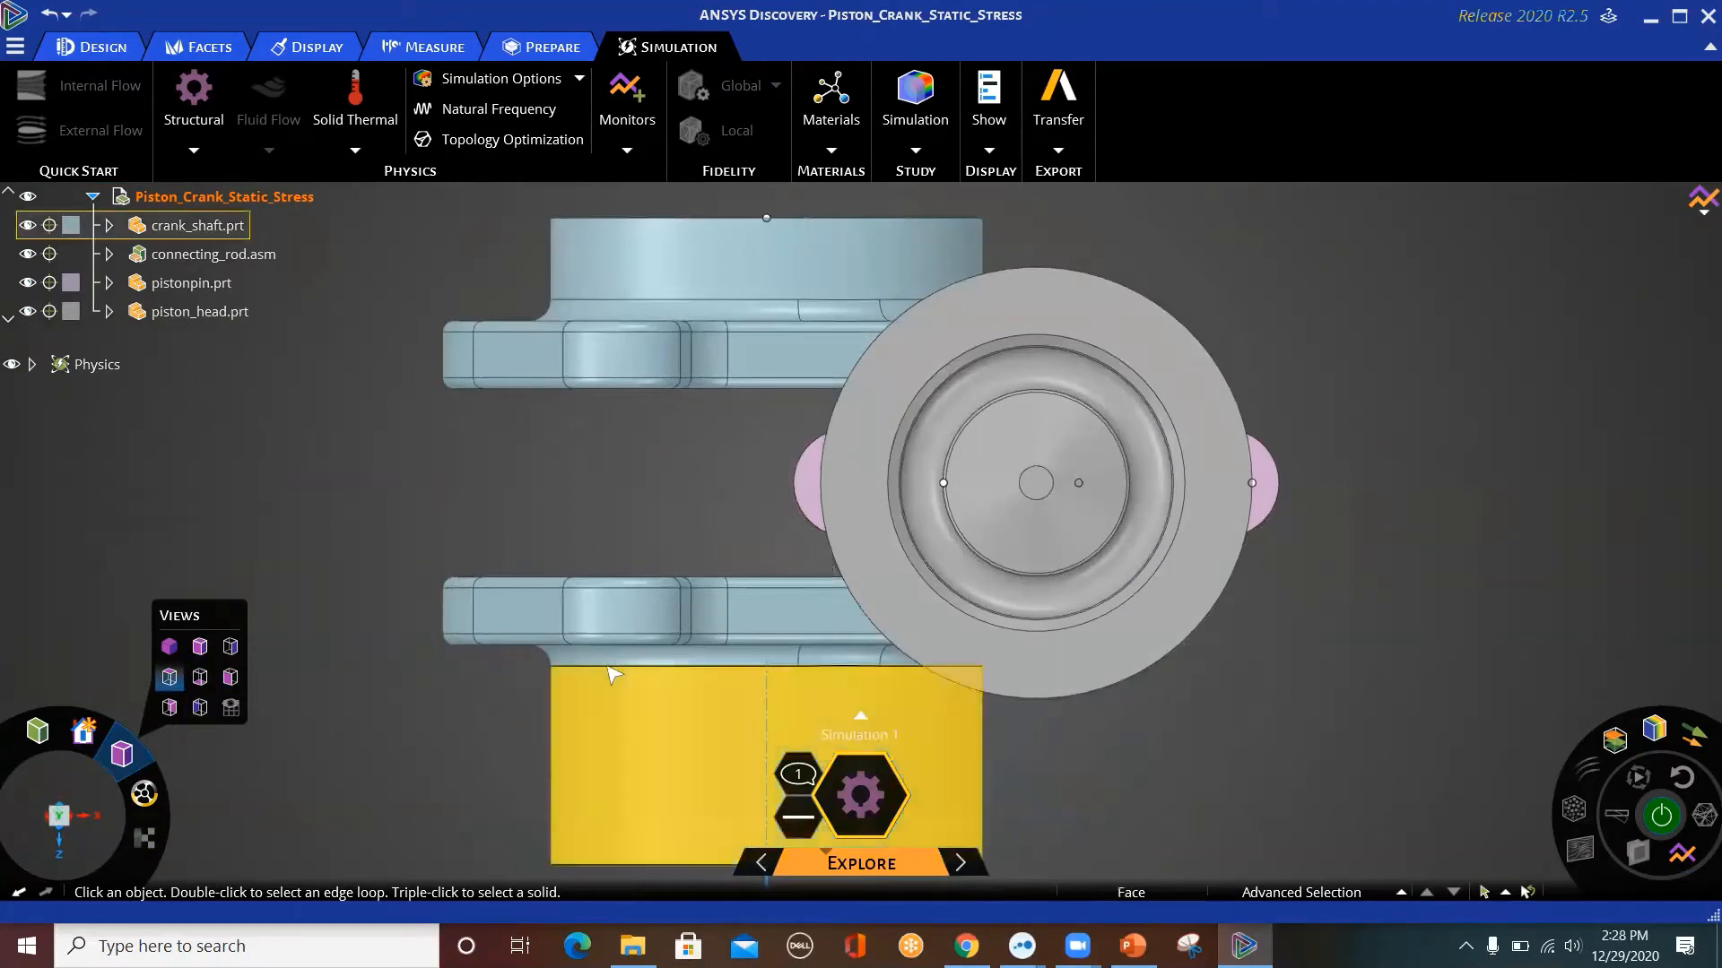
middle_drag(576, 503, 684, 375)
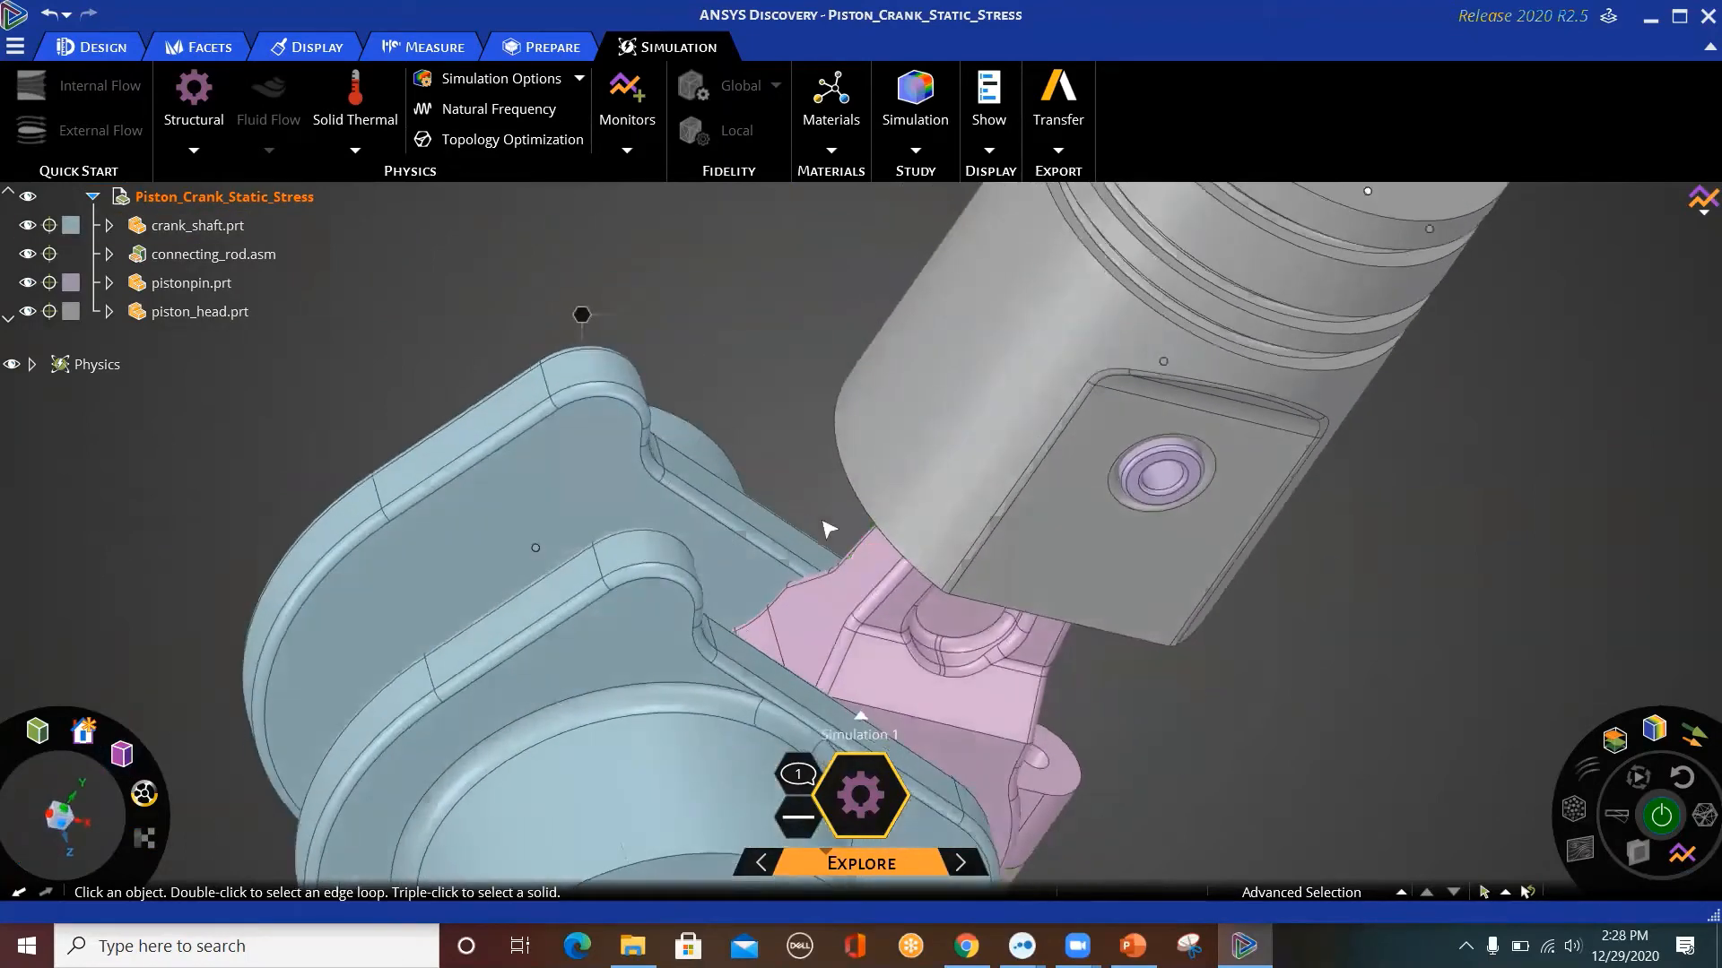
Select the flat face on the connecting rod below the piston and orient the view relative to that face.
click(933, 686)
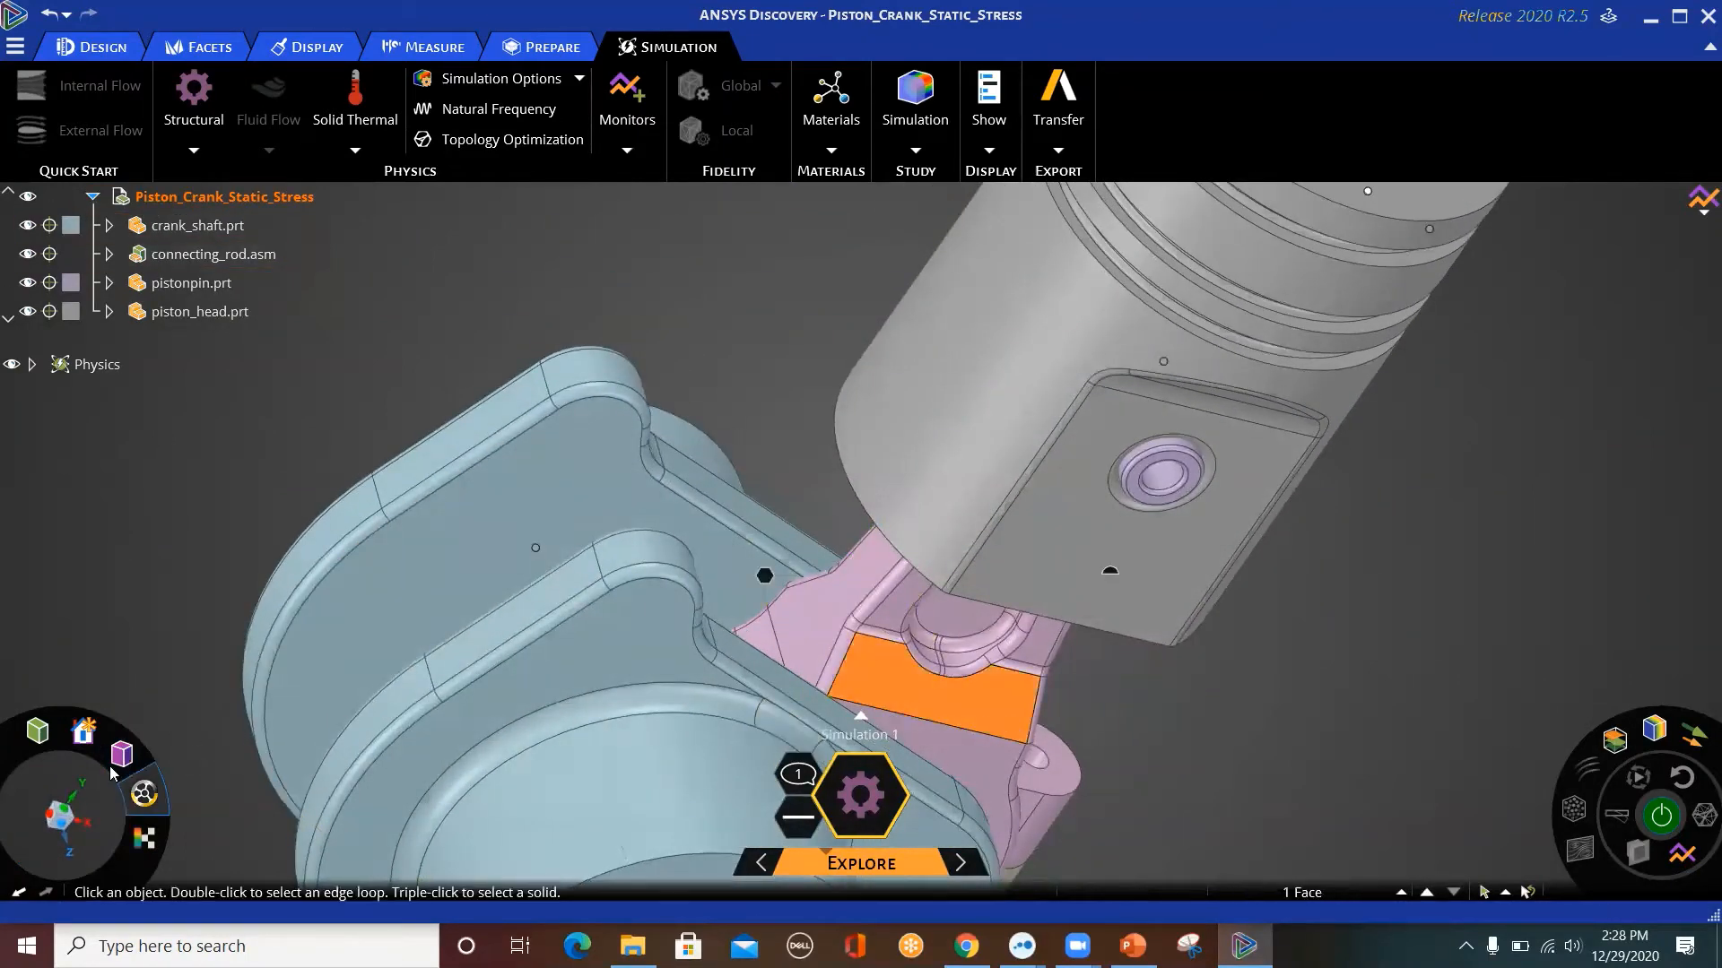
mouse_move(122, 755)
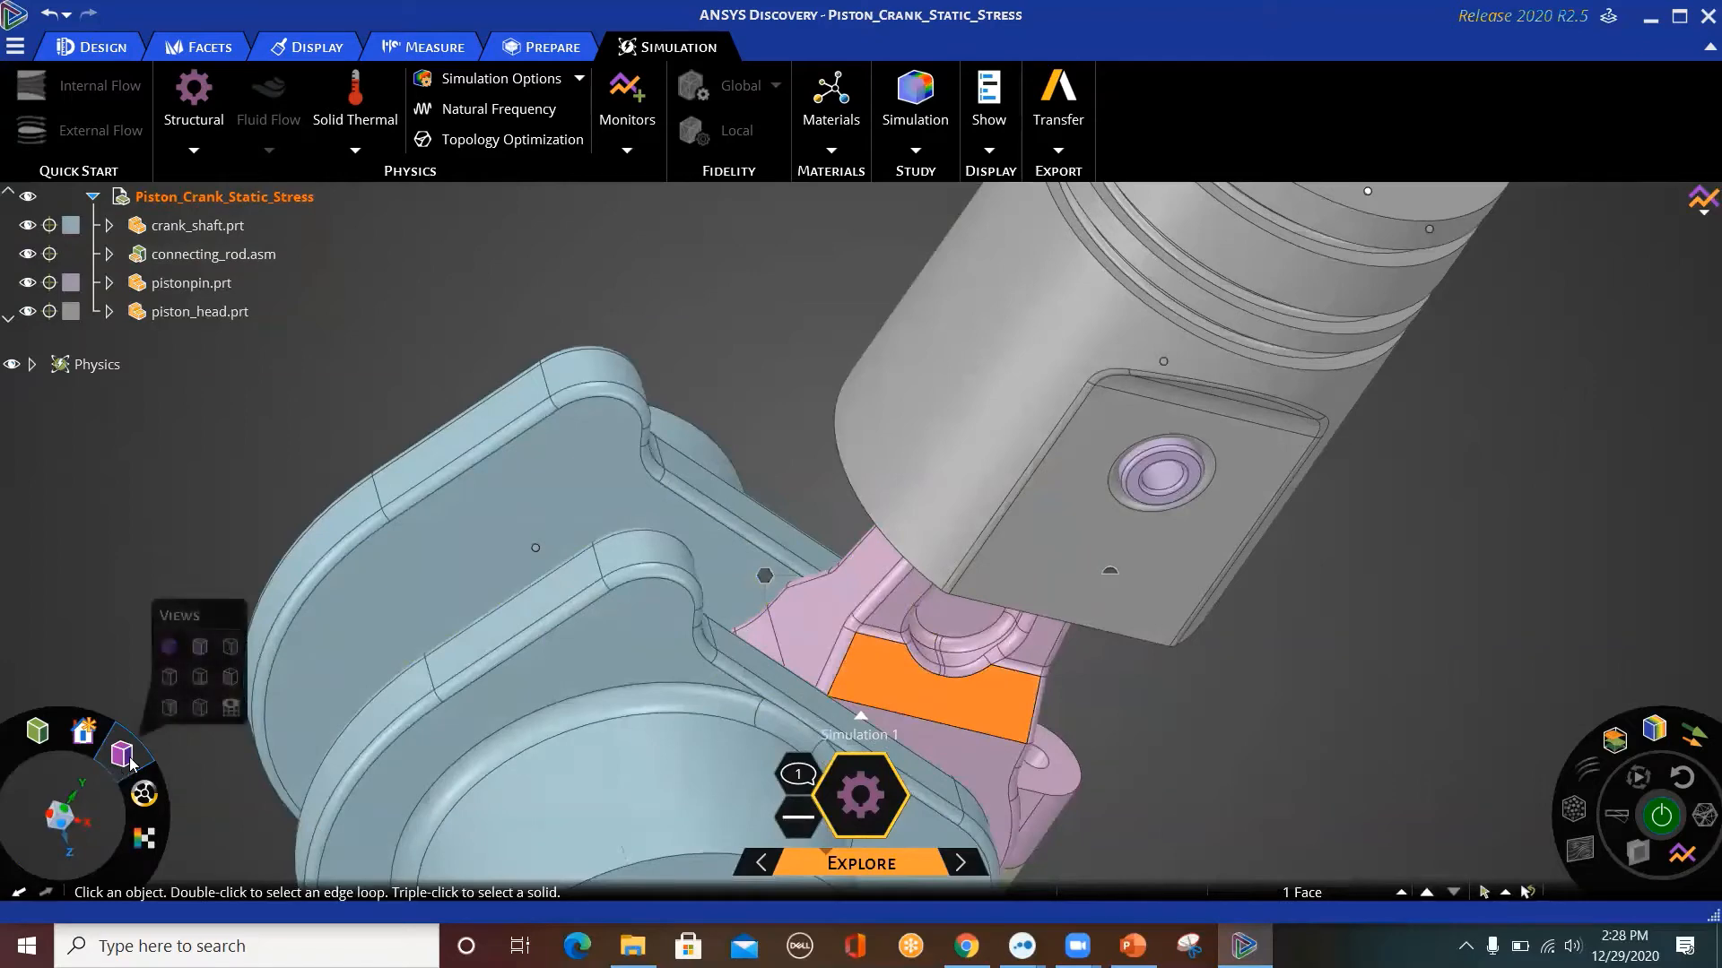
click(229, 708)
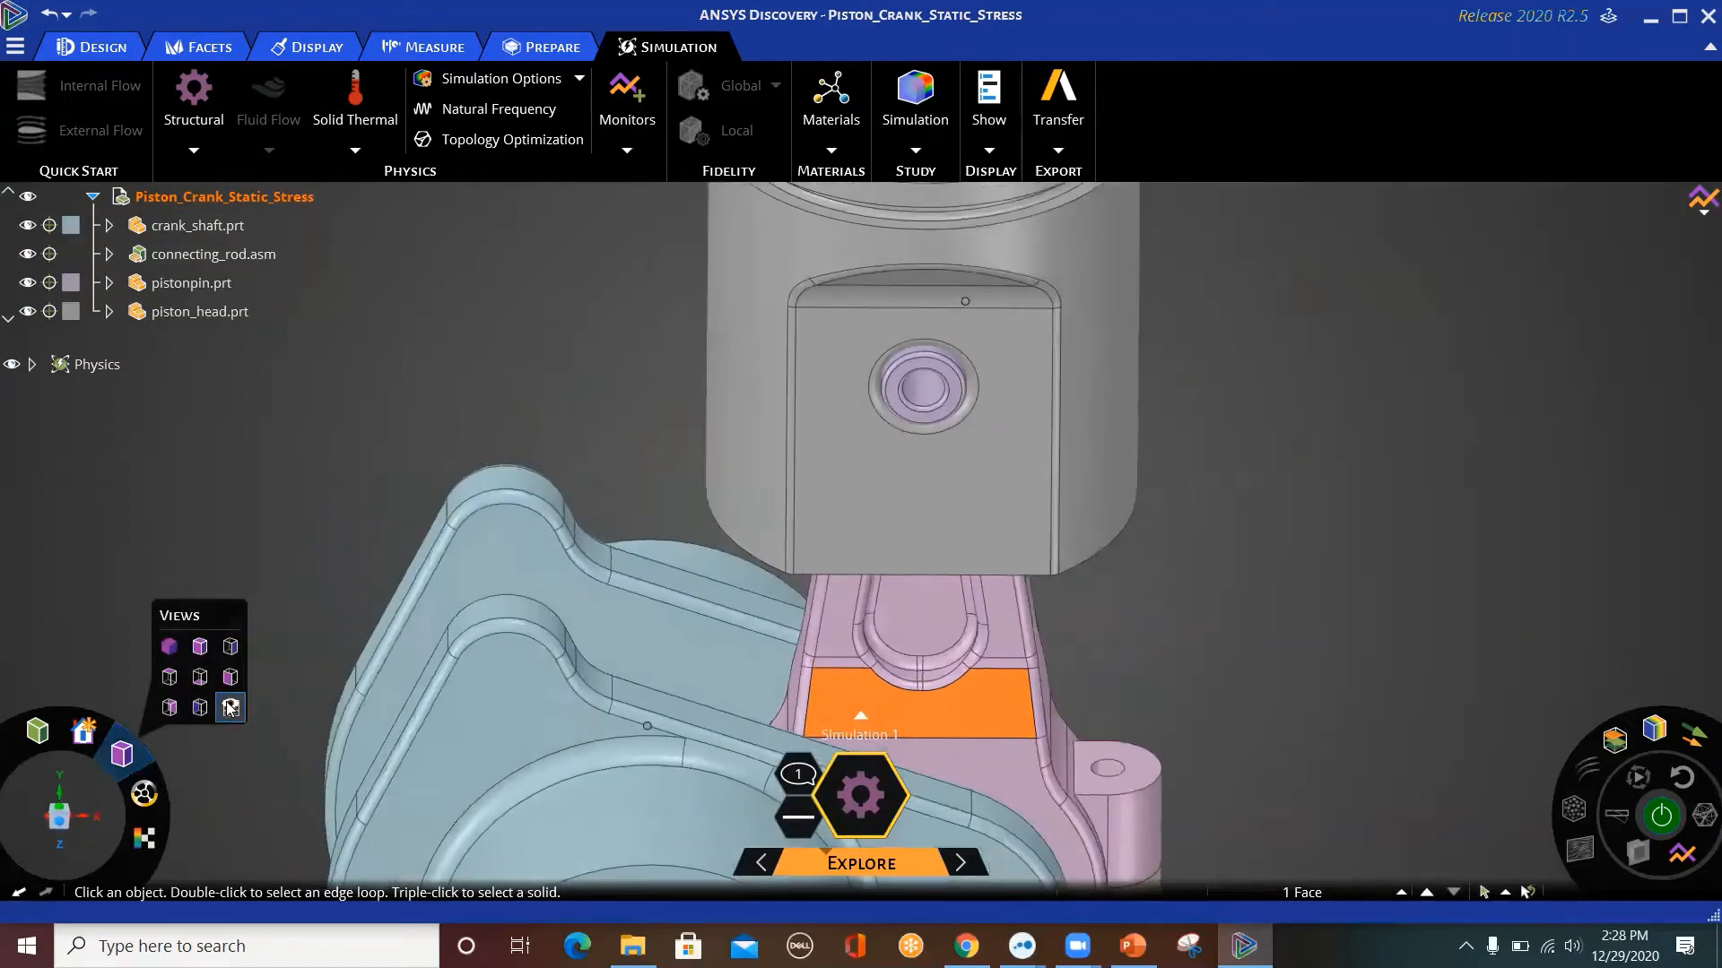
scroll(1132, 607, up, 5)
scroll(1130, 600, down, 10)
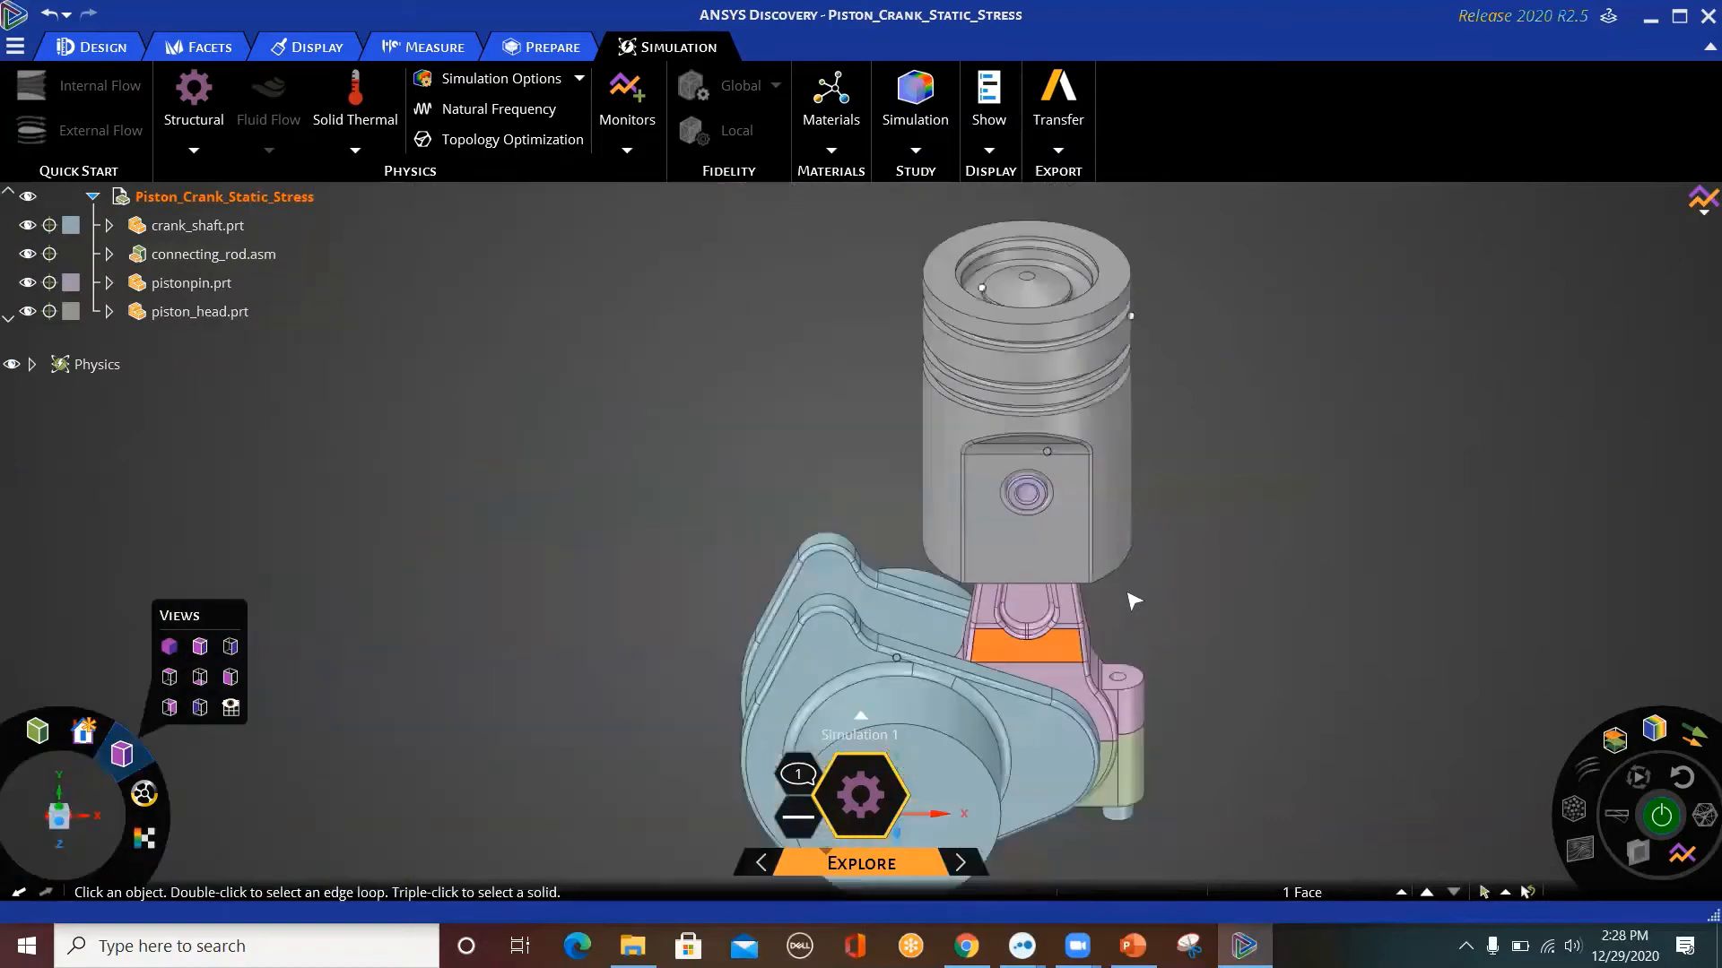
scroll(1206, 707, up, 4)
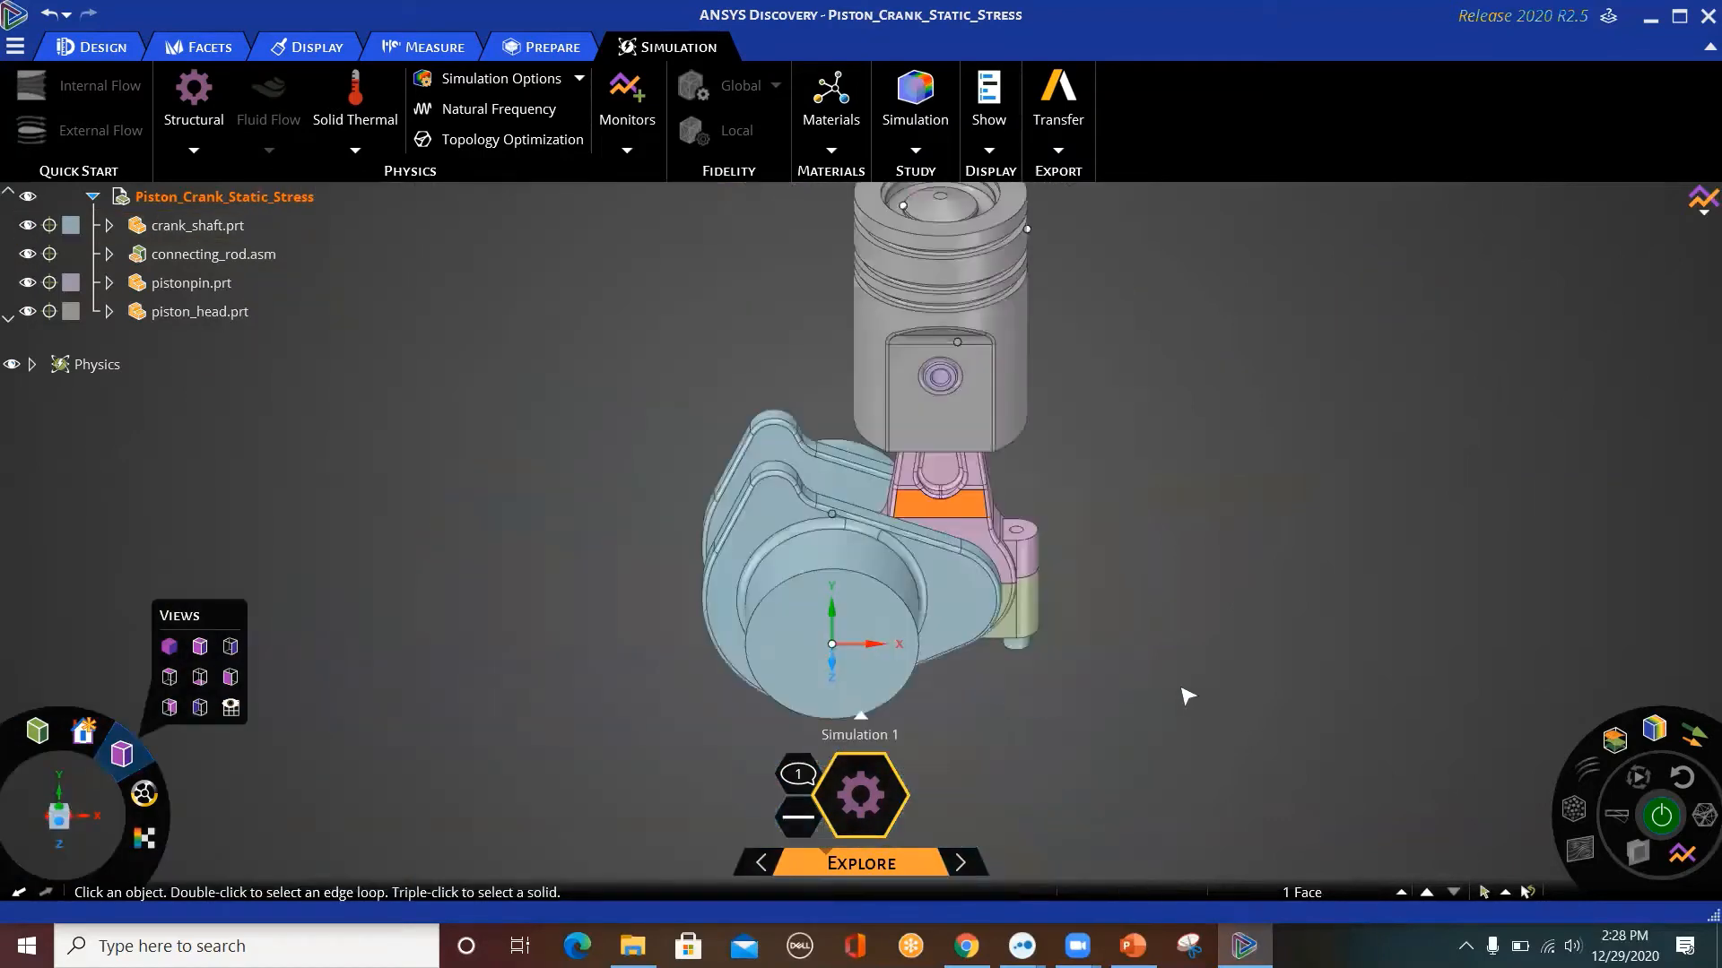
Preview the assembly with its part colors switched off, clear the face selection, and restore the part colors.
click(144, 794)
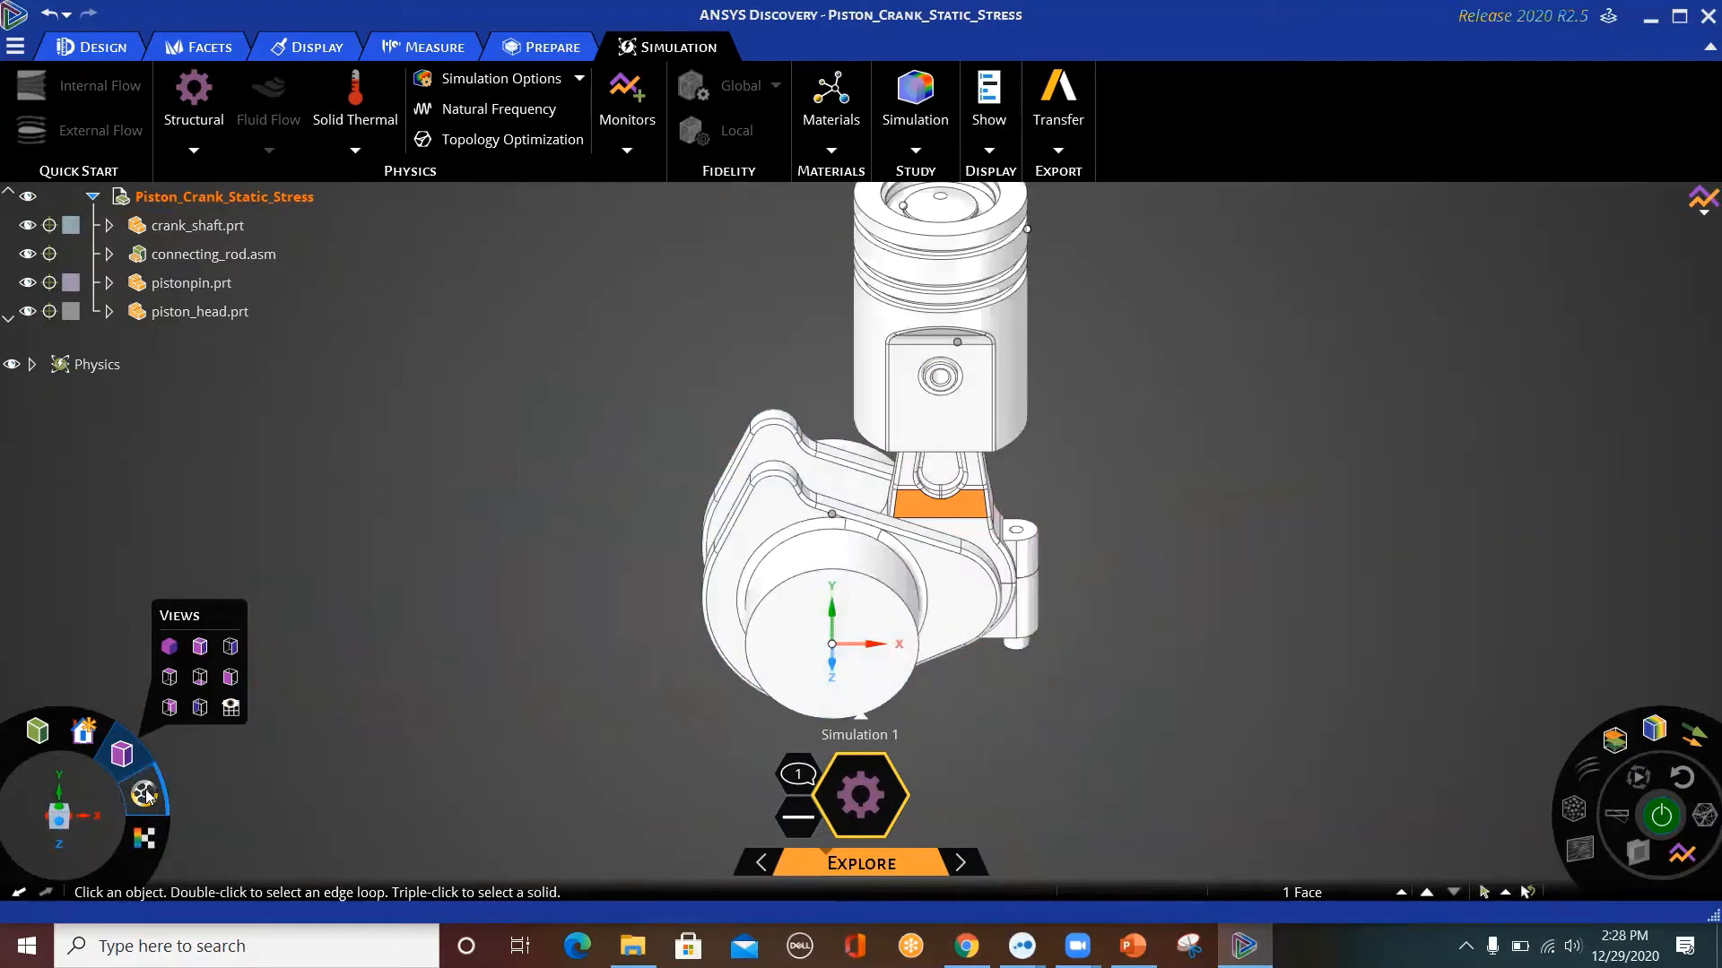
click(145, 793)
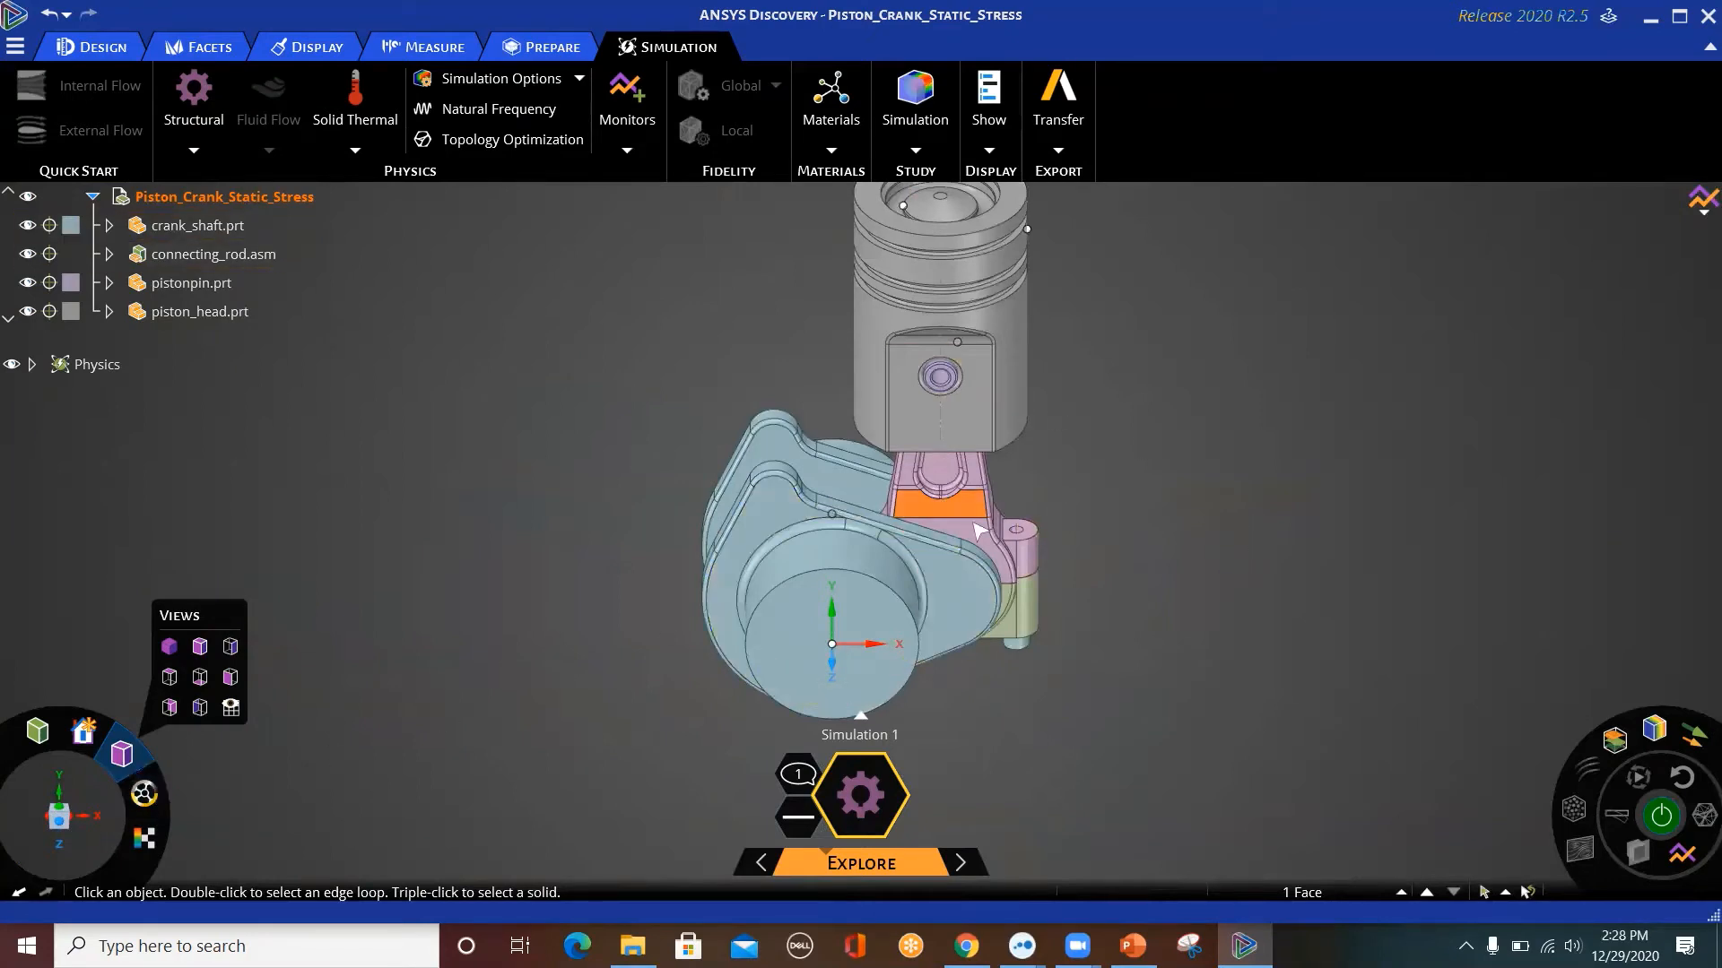
click(145, 793)
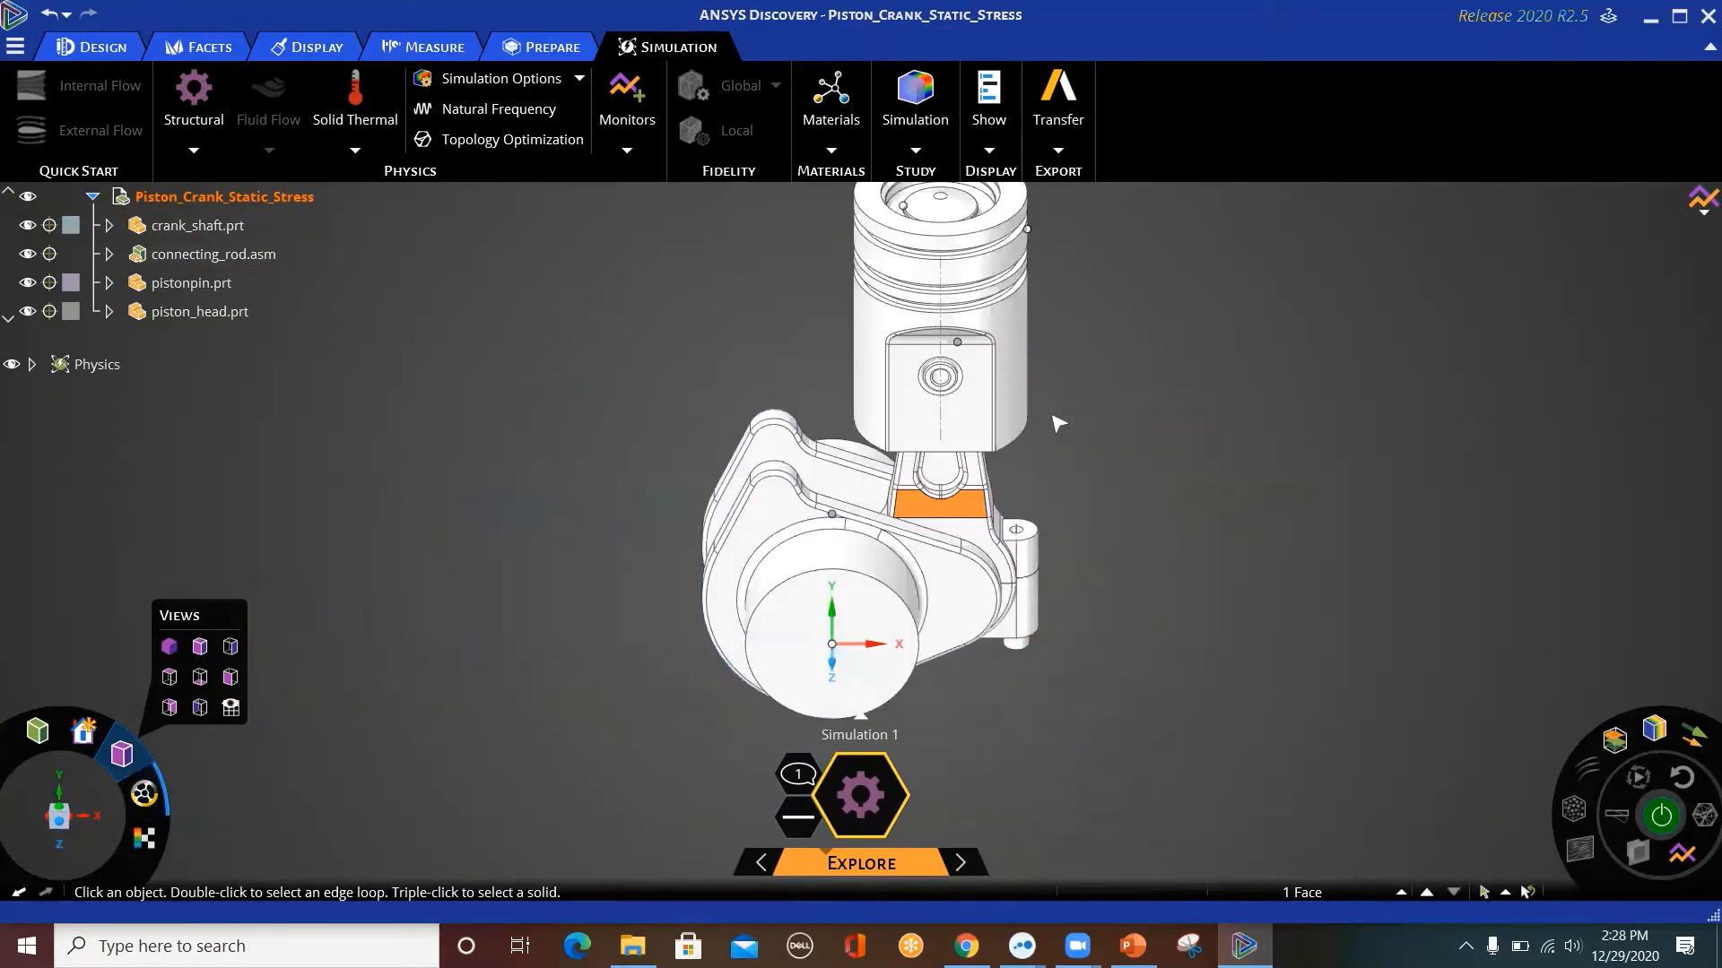
click(1156, 437)
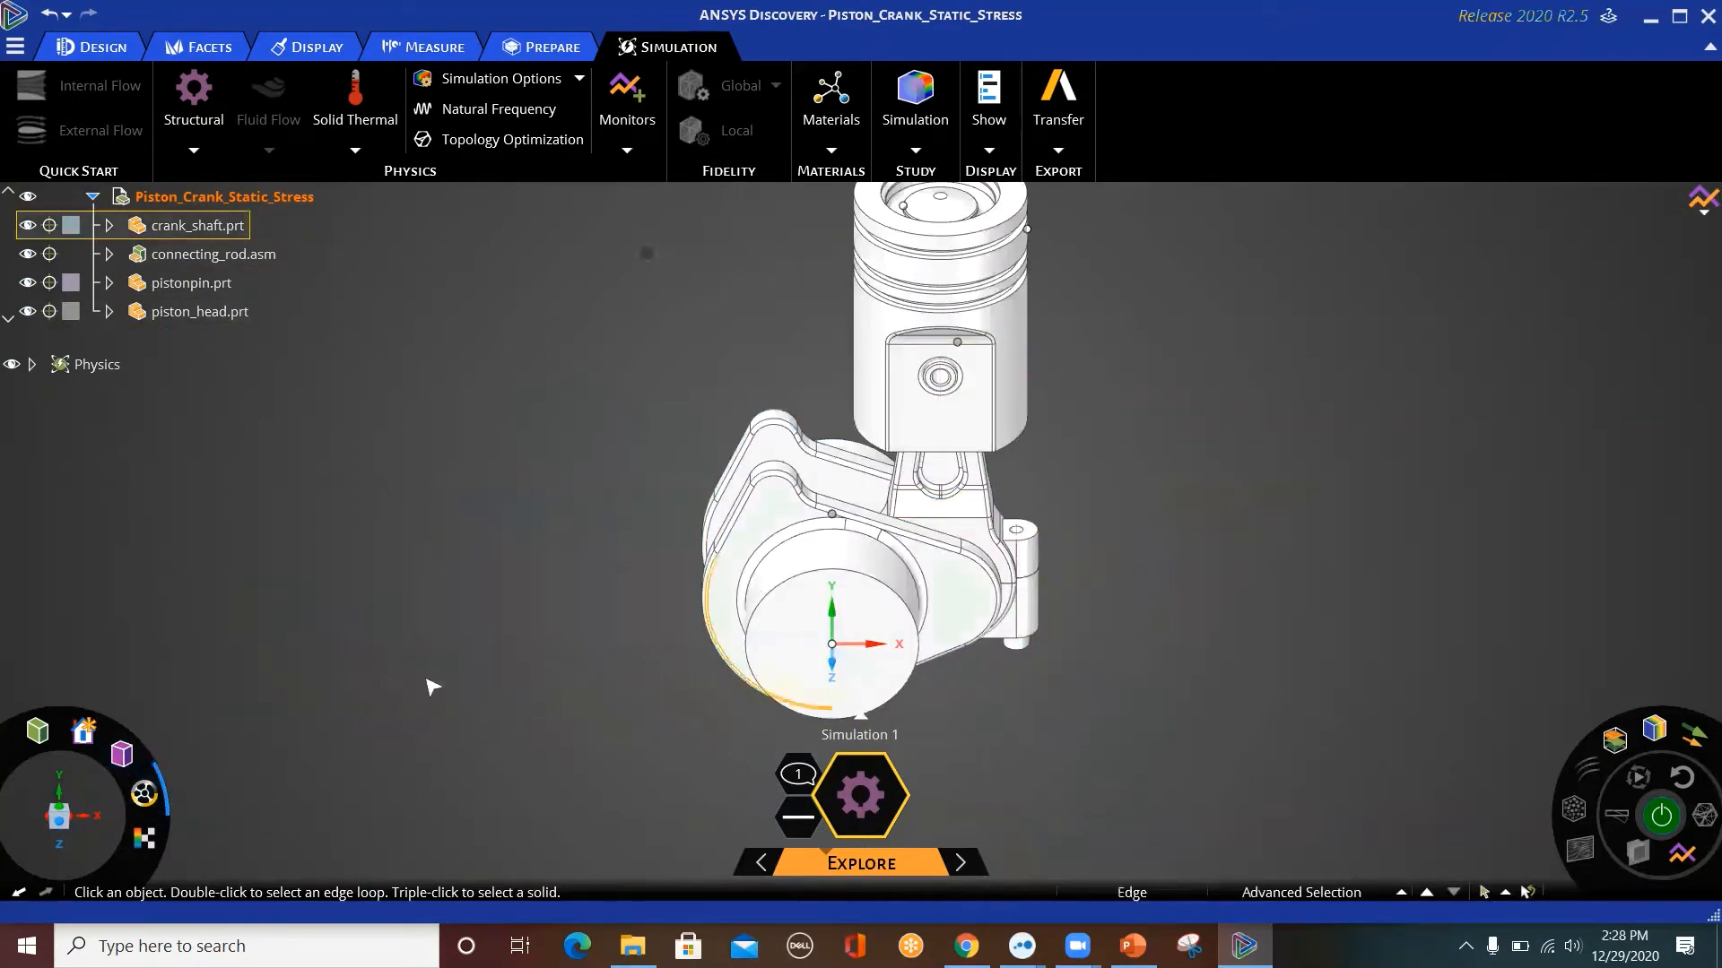
click(141, 795)
middle_drag(1162, 573, 1127, 511)
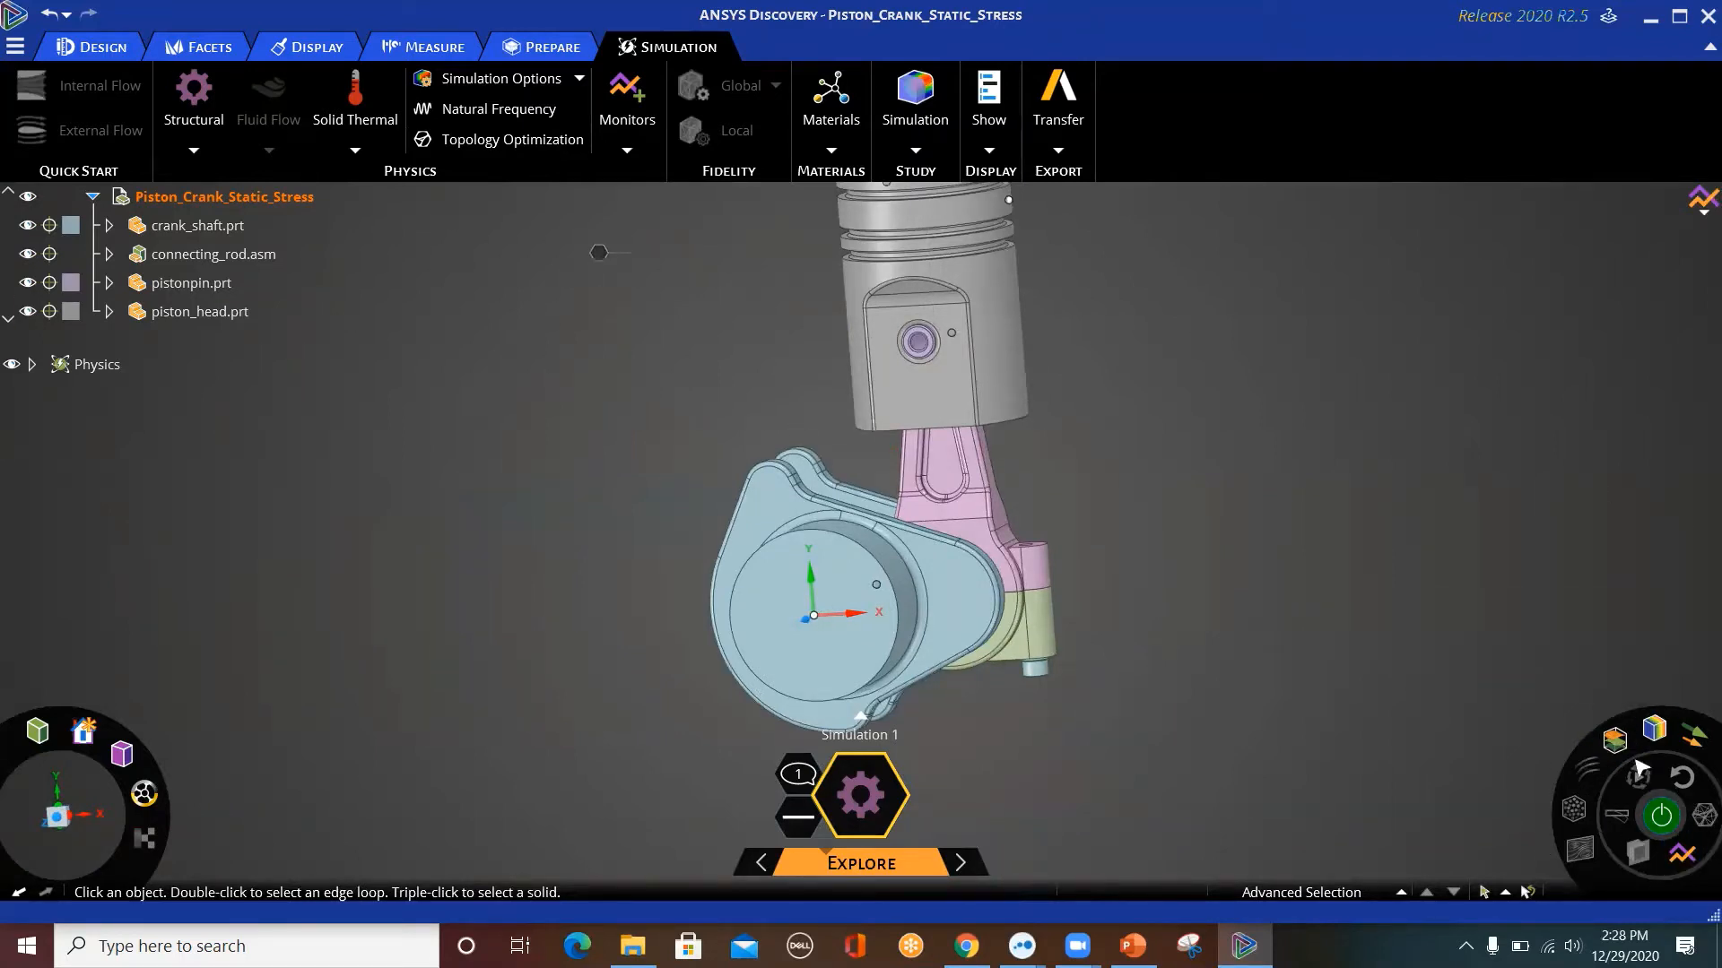
Examine the result display controls and the list of monitors, view the Factor of Safety monitor, and close its chart.
mouse_move(1672, 717)
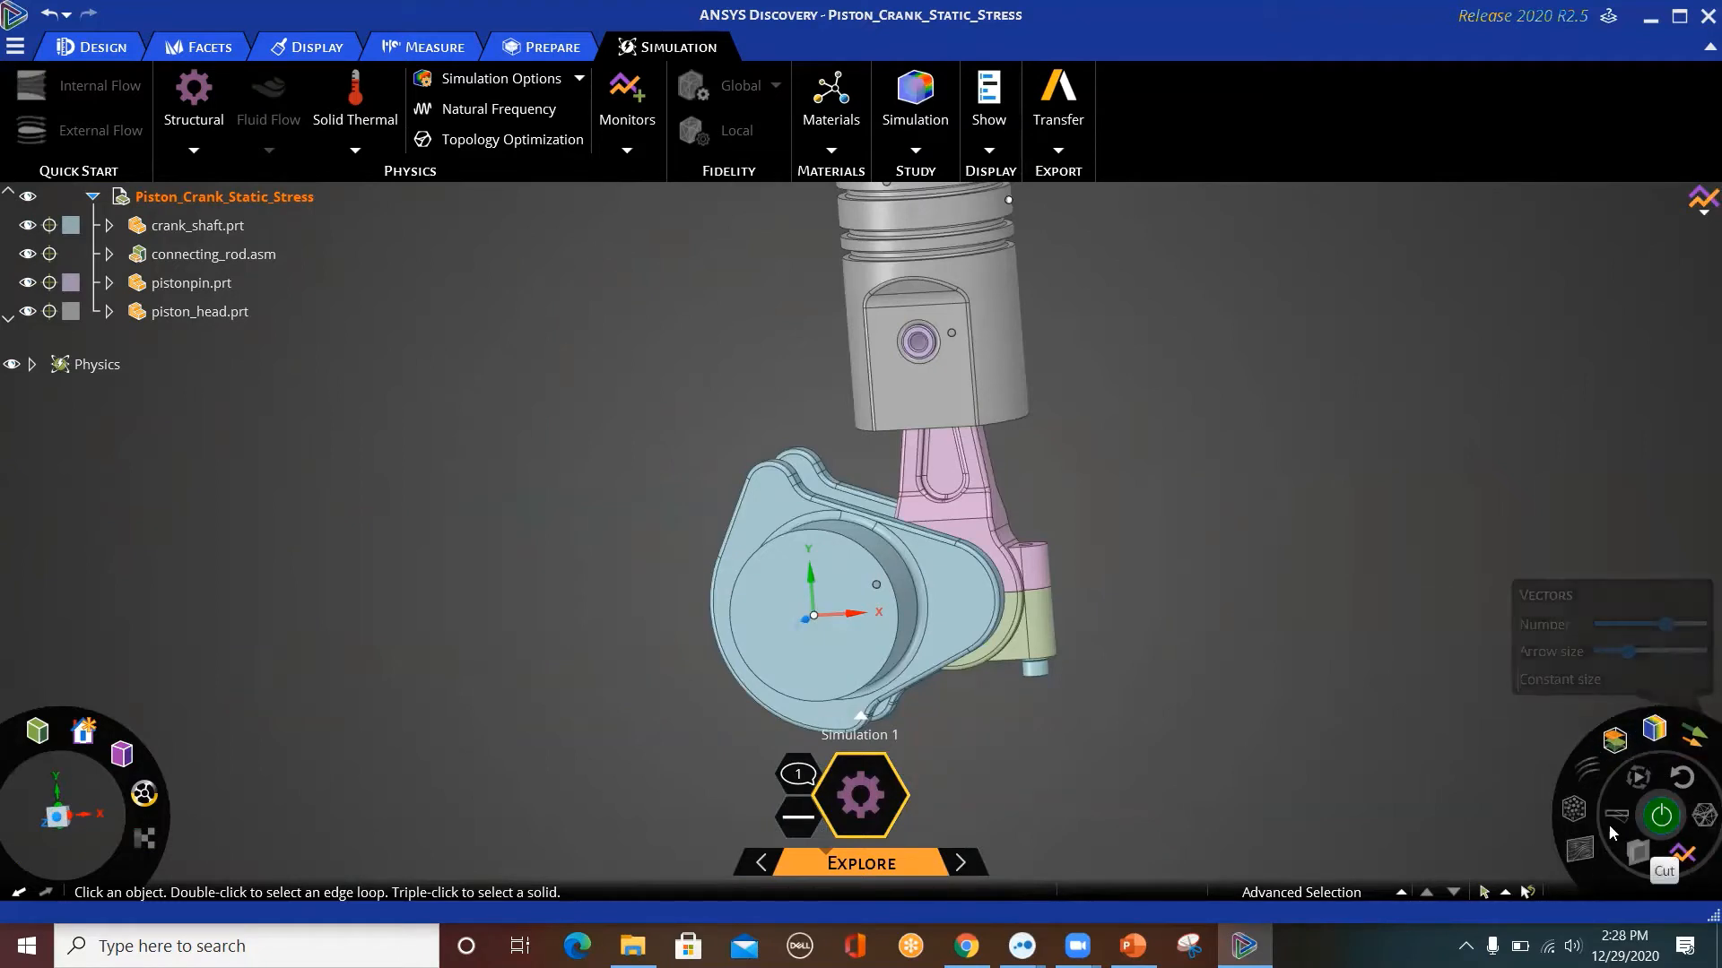
mouse_move(1633, 755)
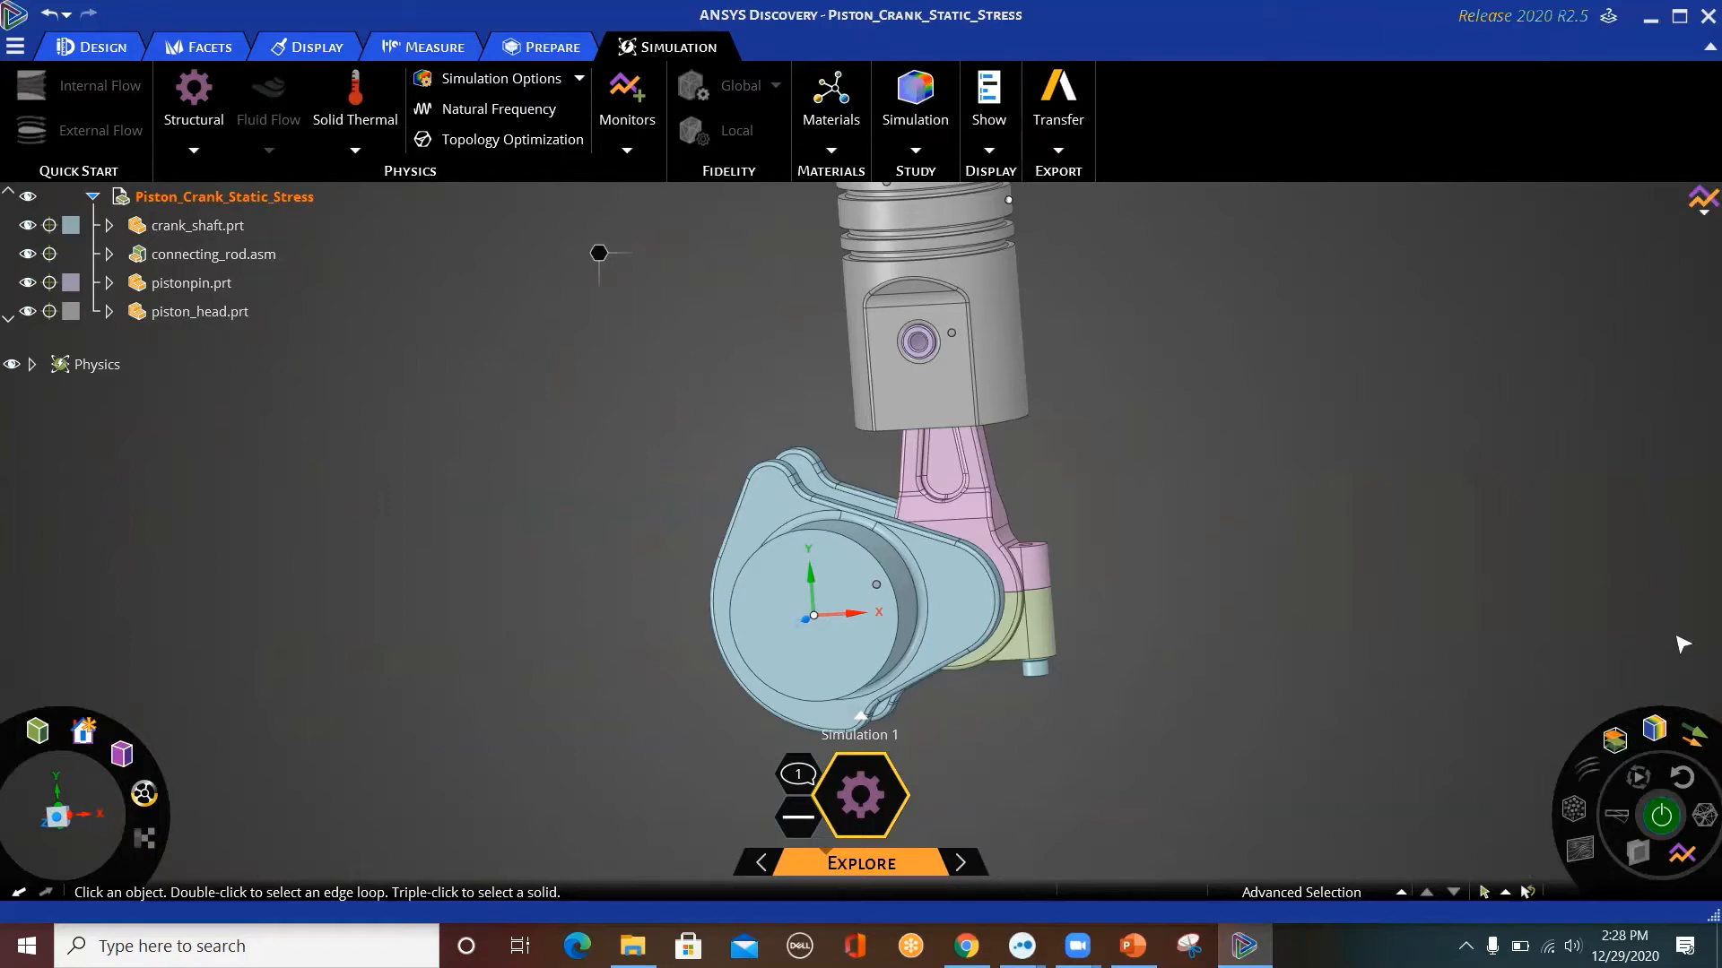
click(1698, 213)
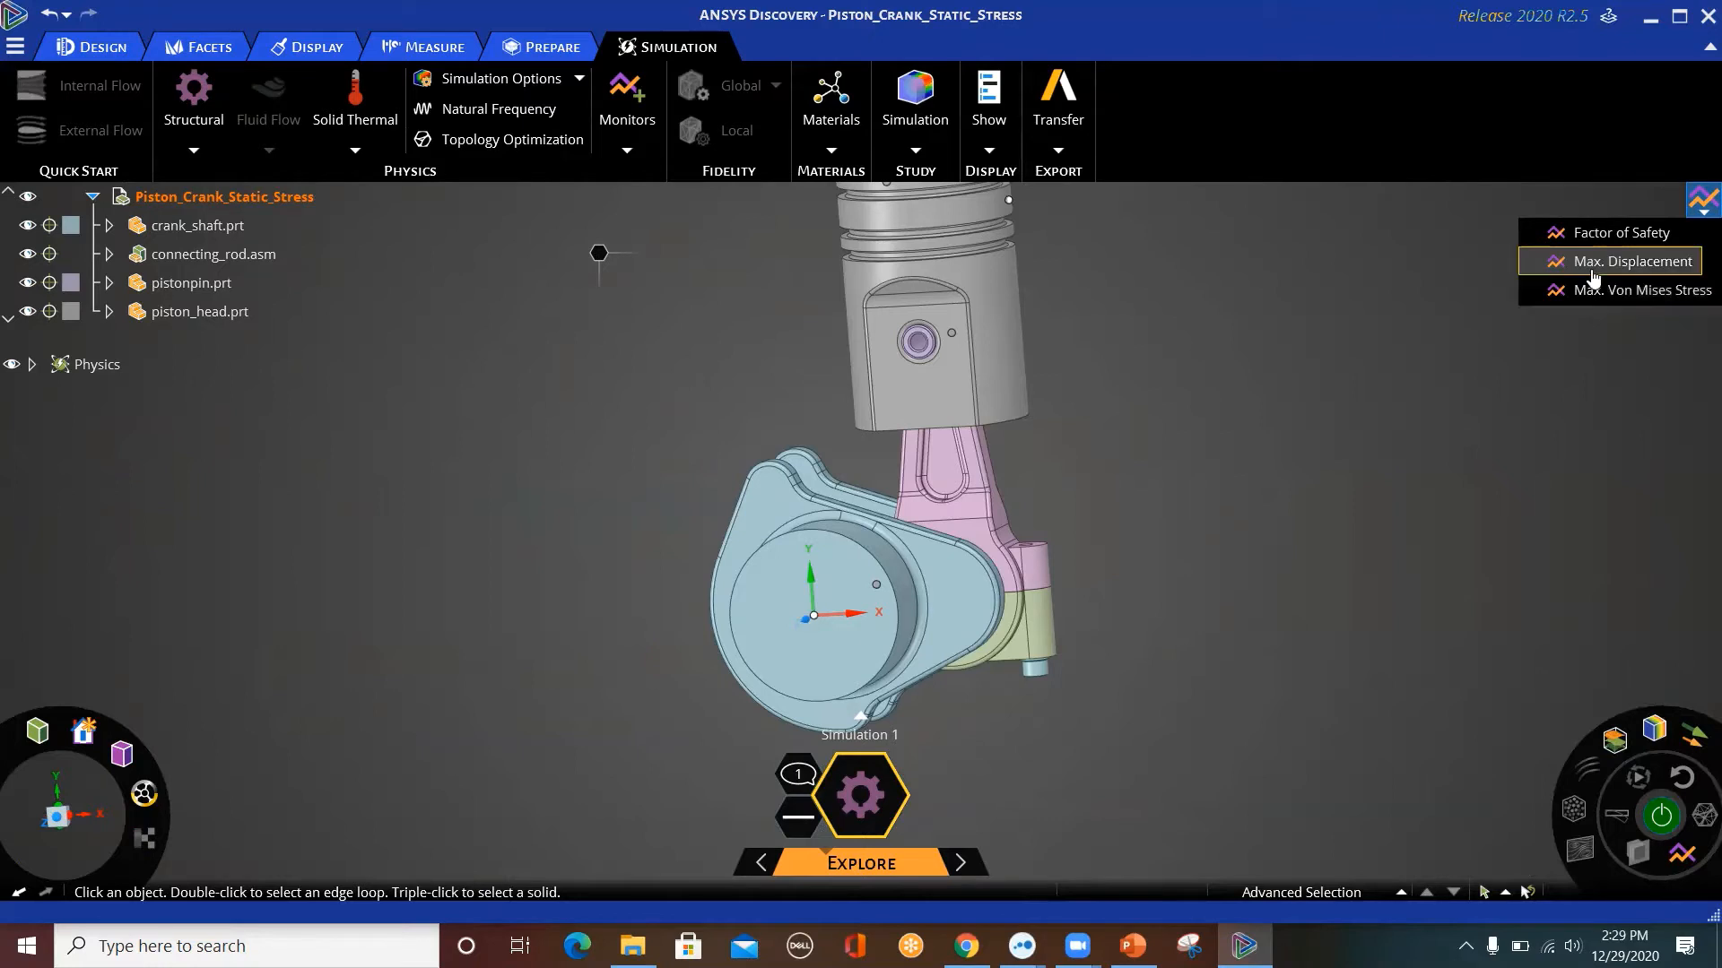
click(1593, 240)
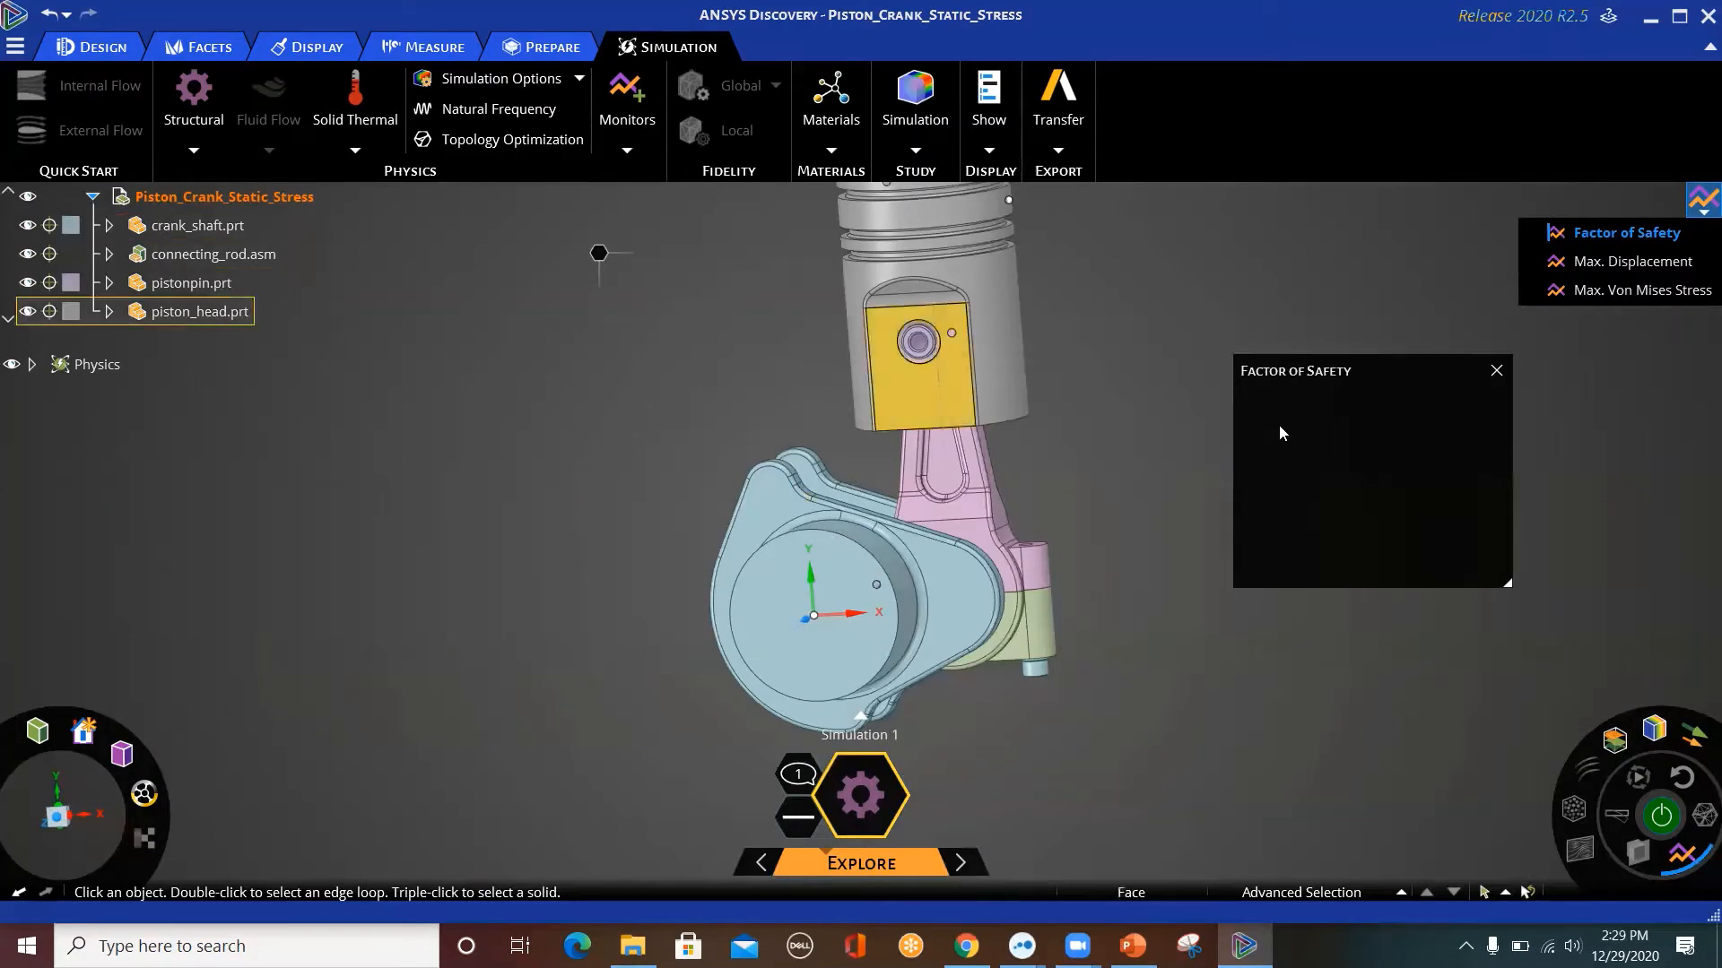
click(1496, 372)
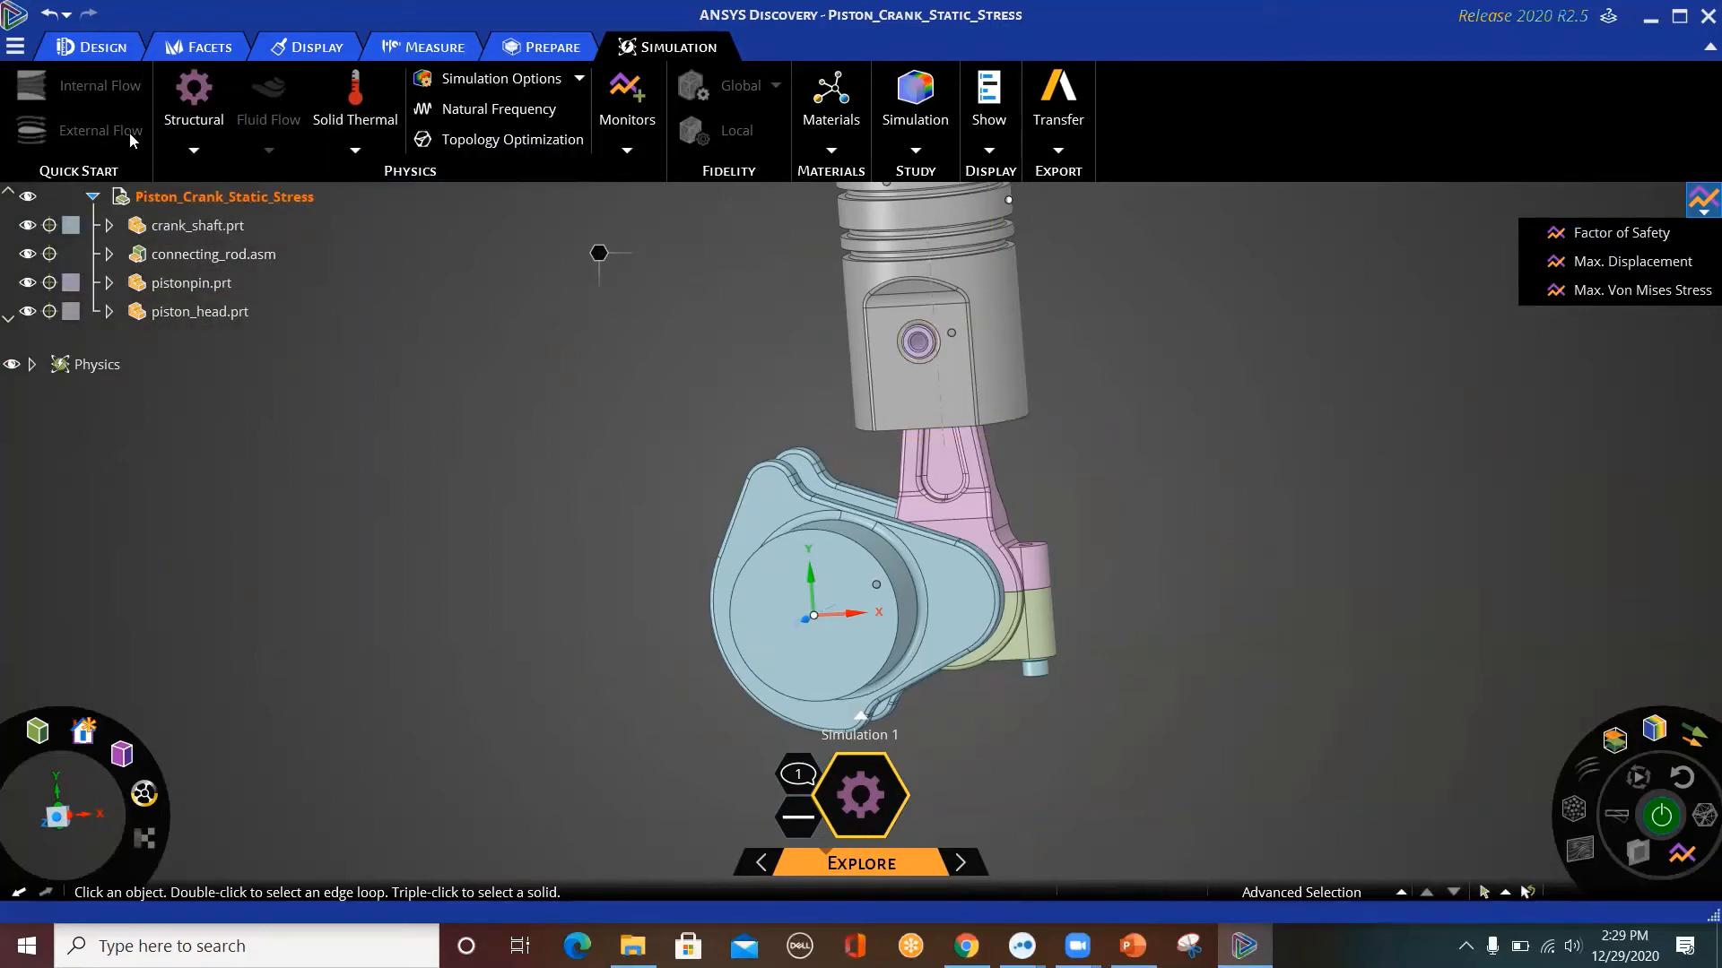
Start a new design, show All Supported Files in the Discovery Cad folder, and open Flow control valve simplified.scdoc.
click(15, 47)
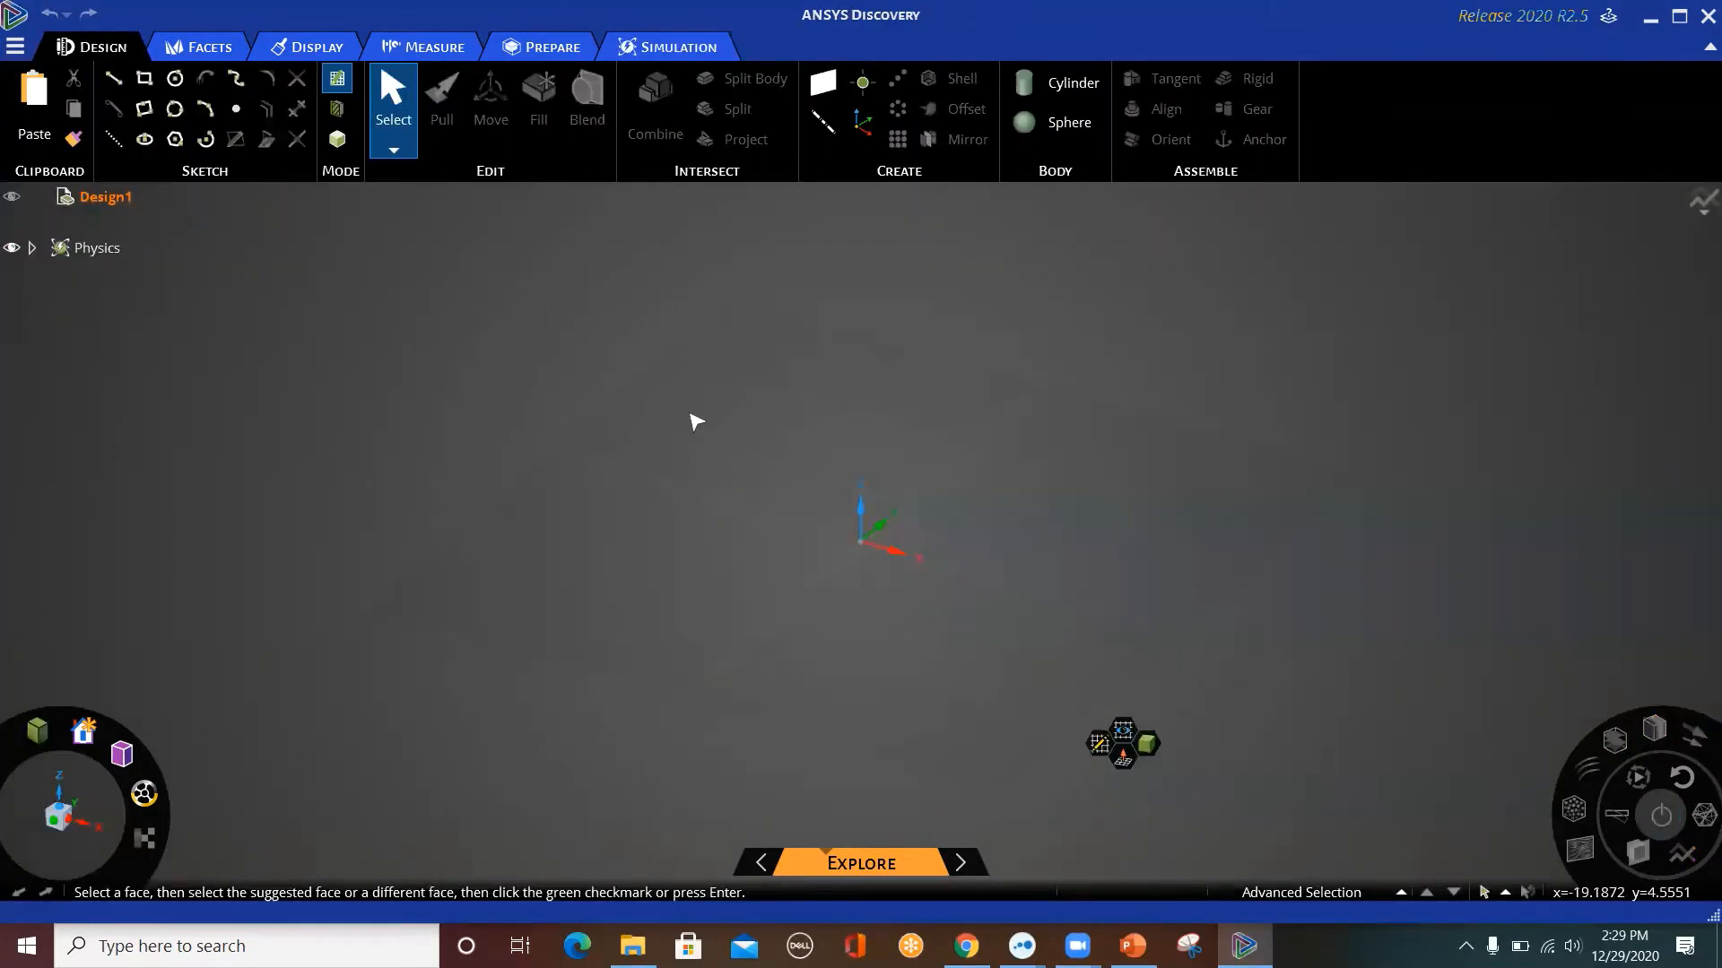
click(15, 48)
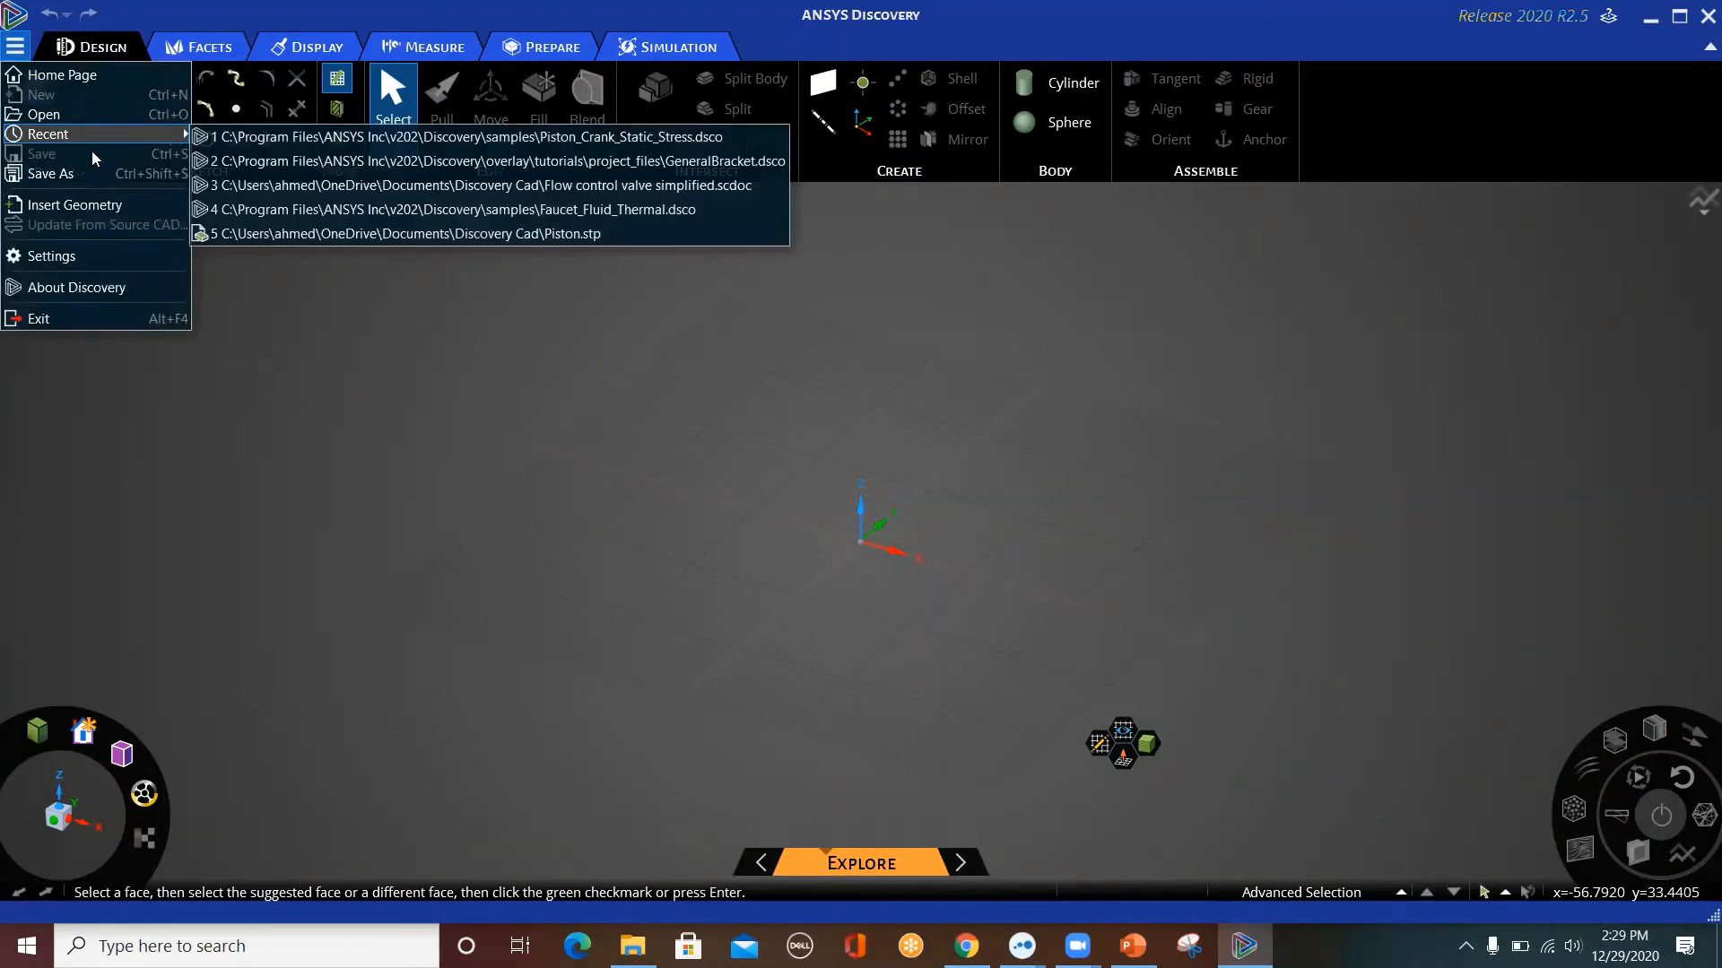
click(82, 115)
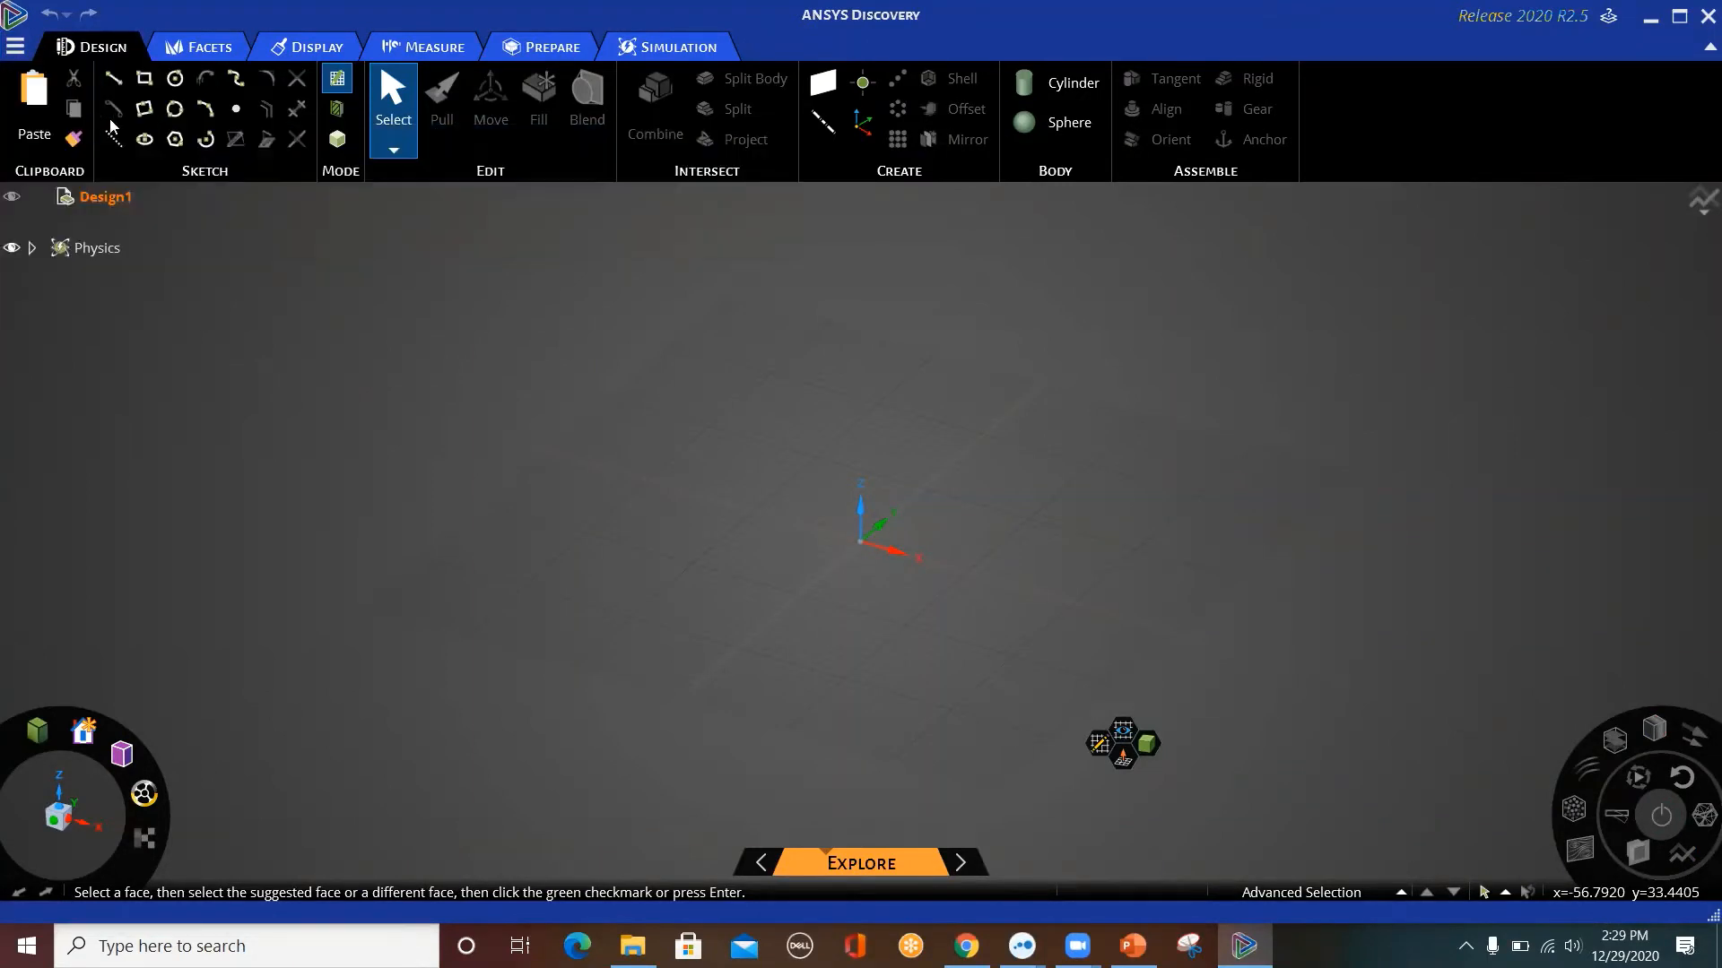
click(722, 467)
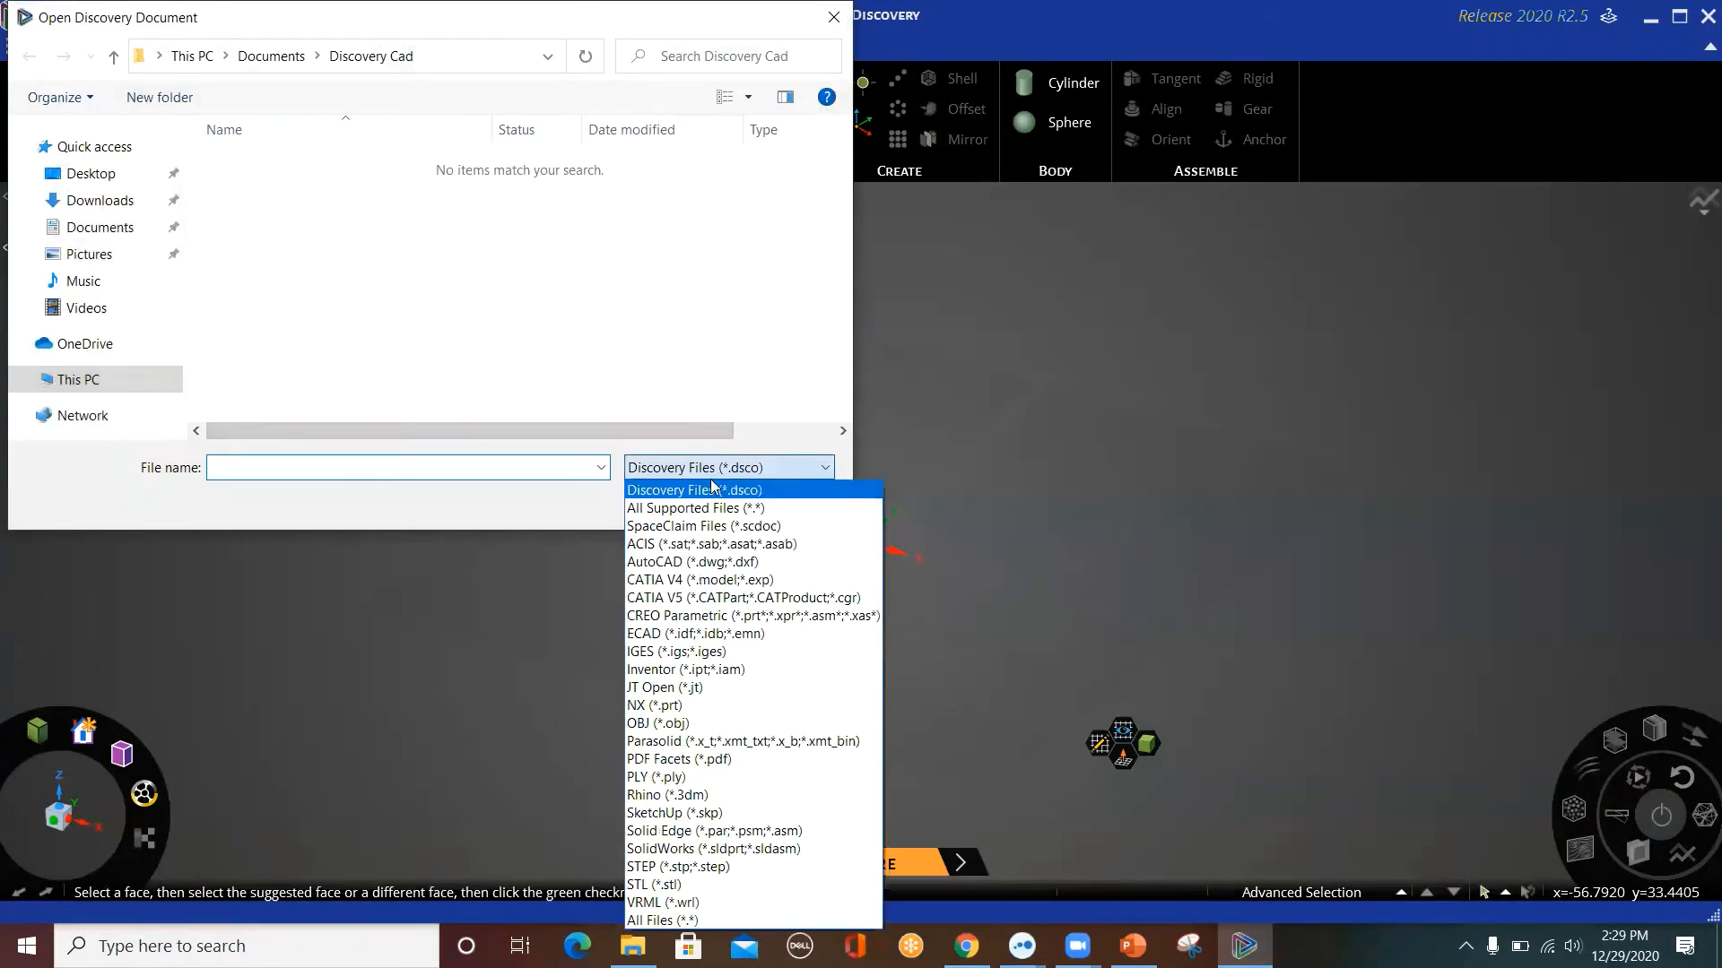
click(691, 509)
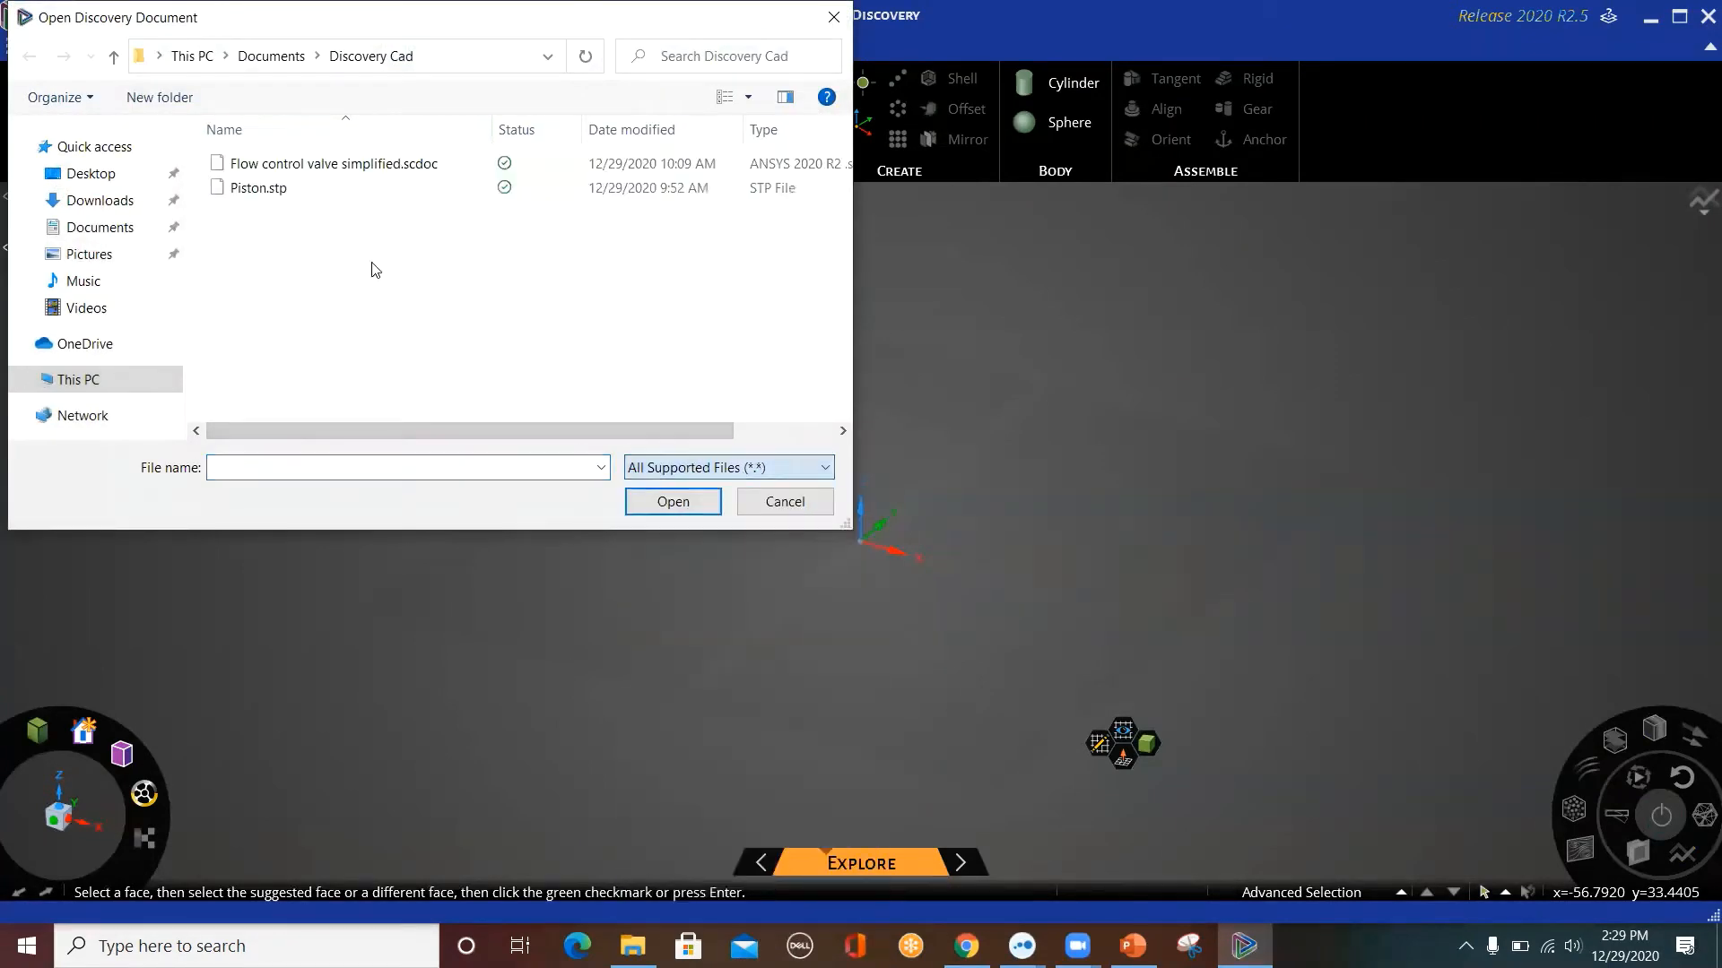
click(271, 165)
click(689, 499)
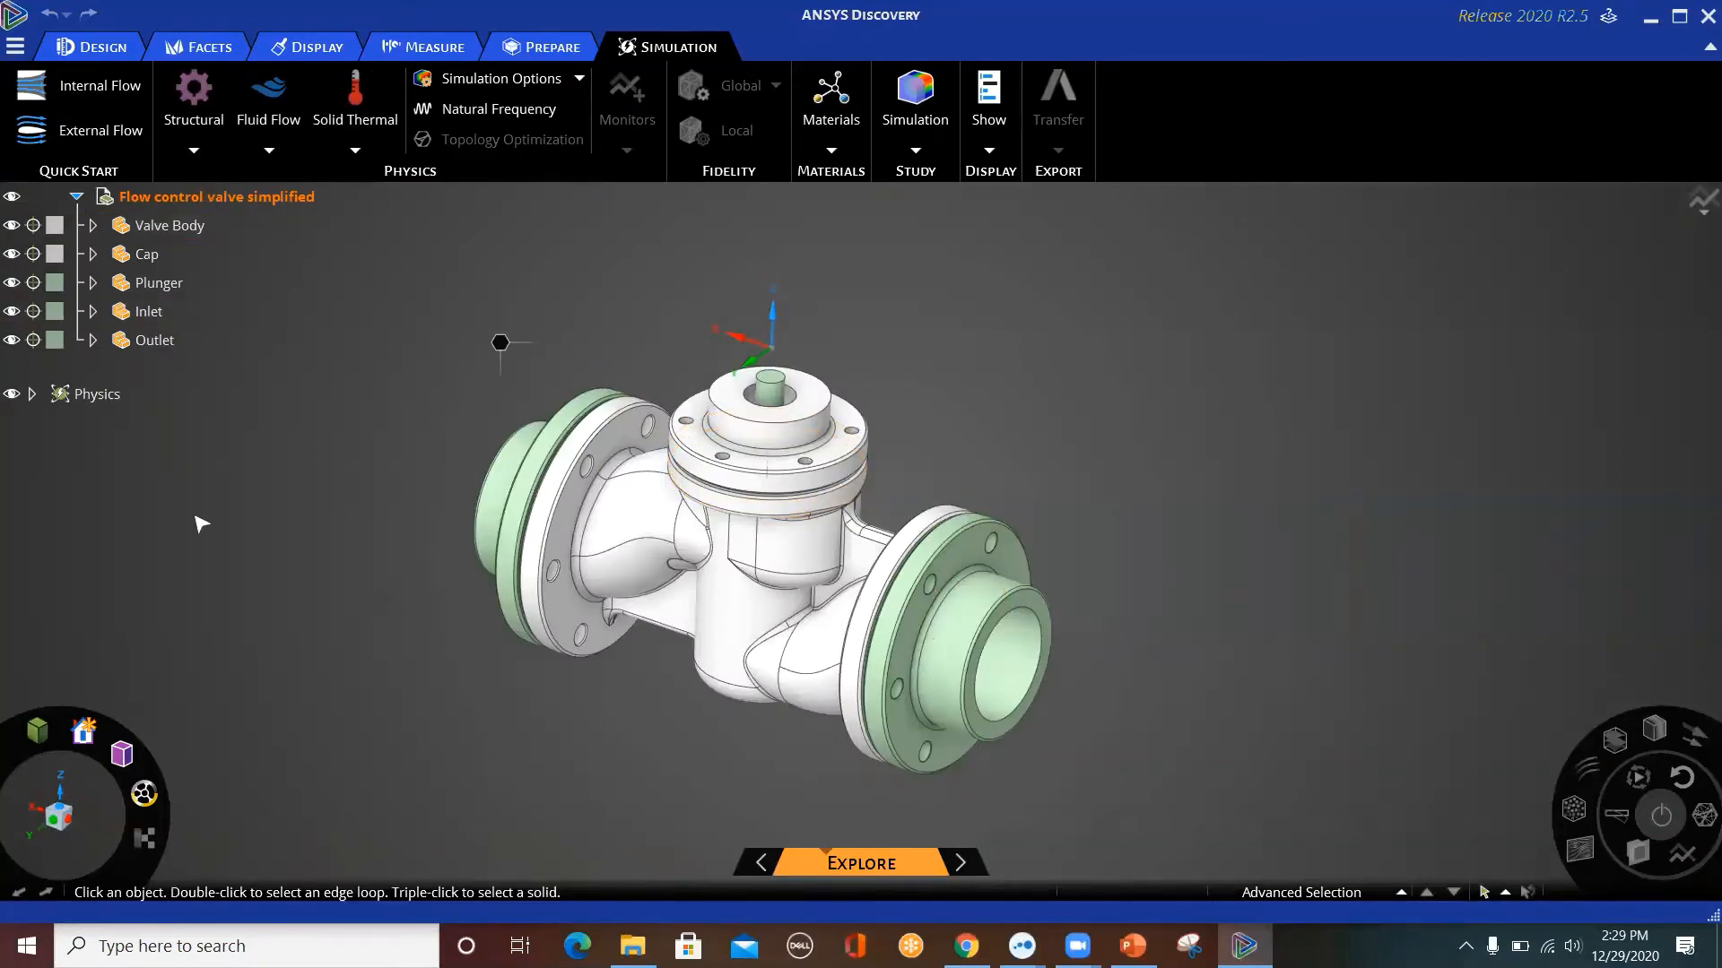
Expand the Physics branch, view the recently used materials, and open the Structural steel, S275N material assignment.
click(30, 395)
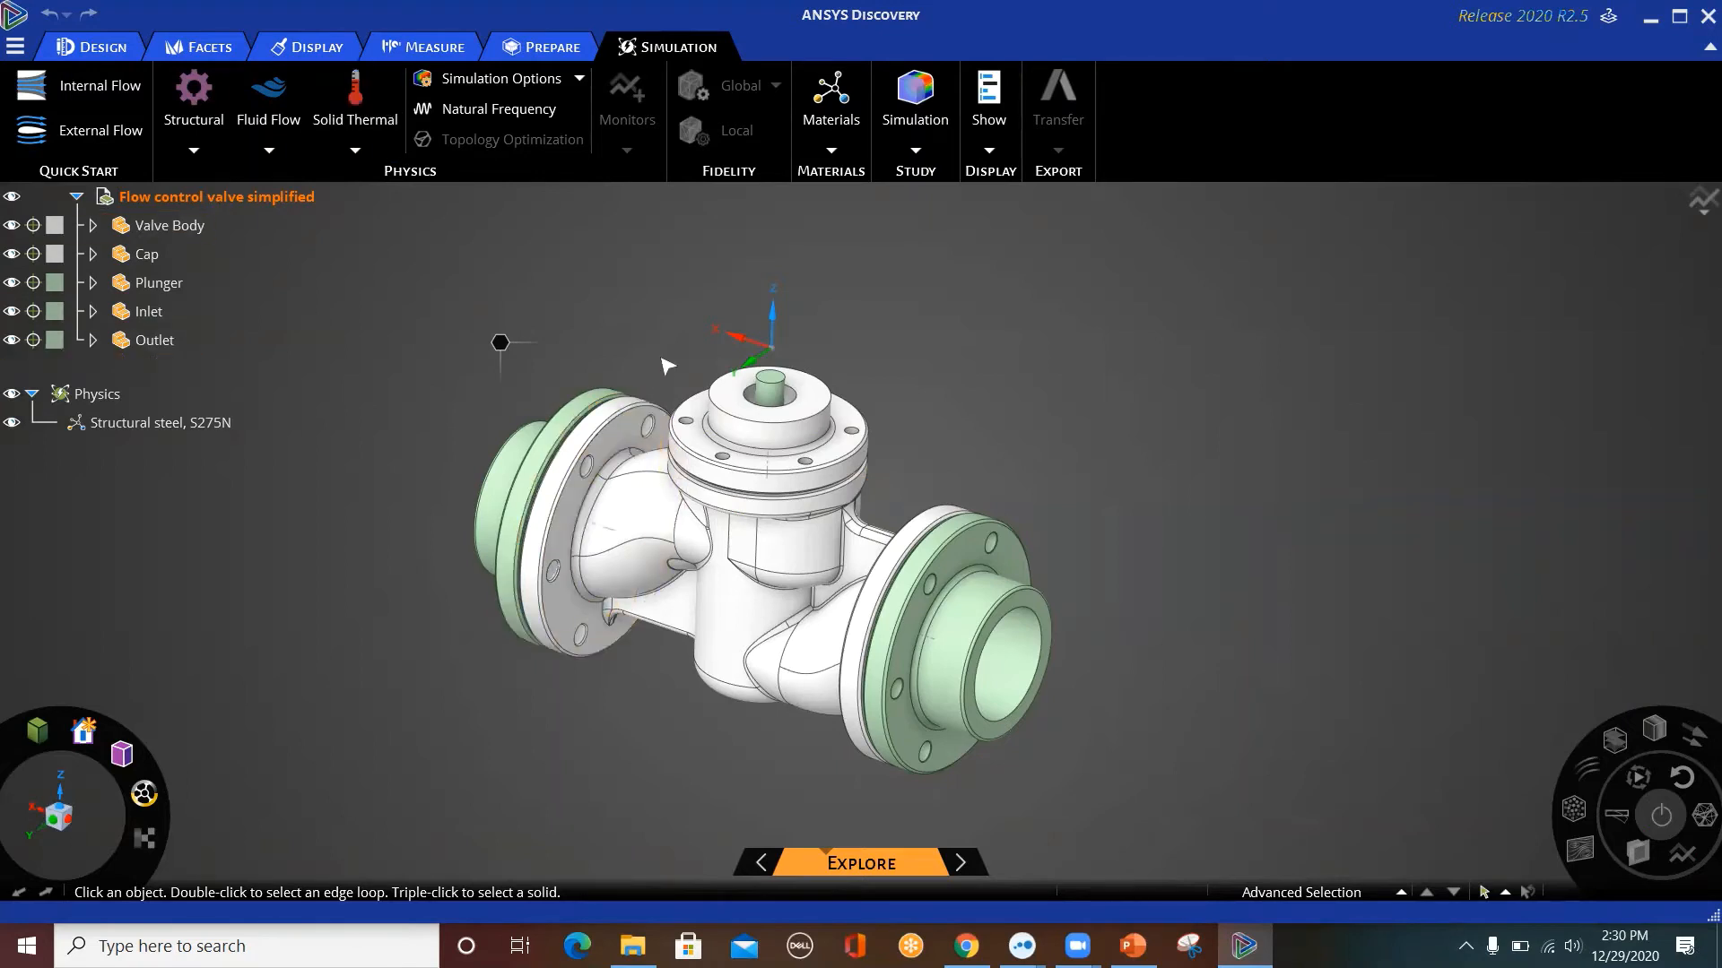
click(831, 150)
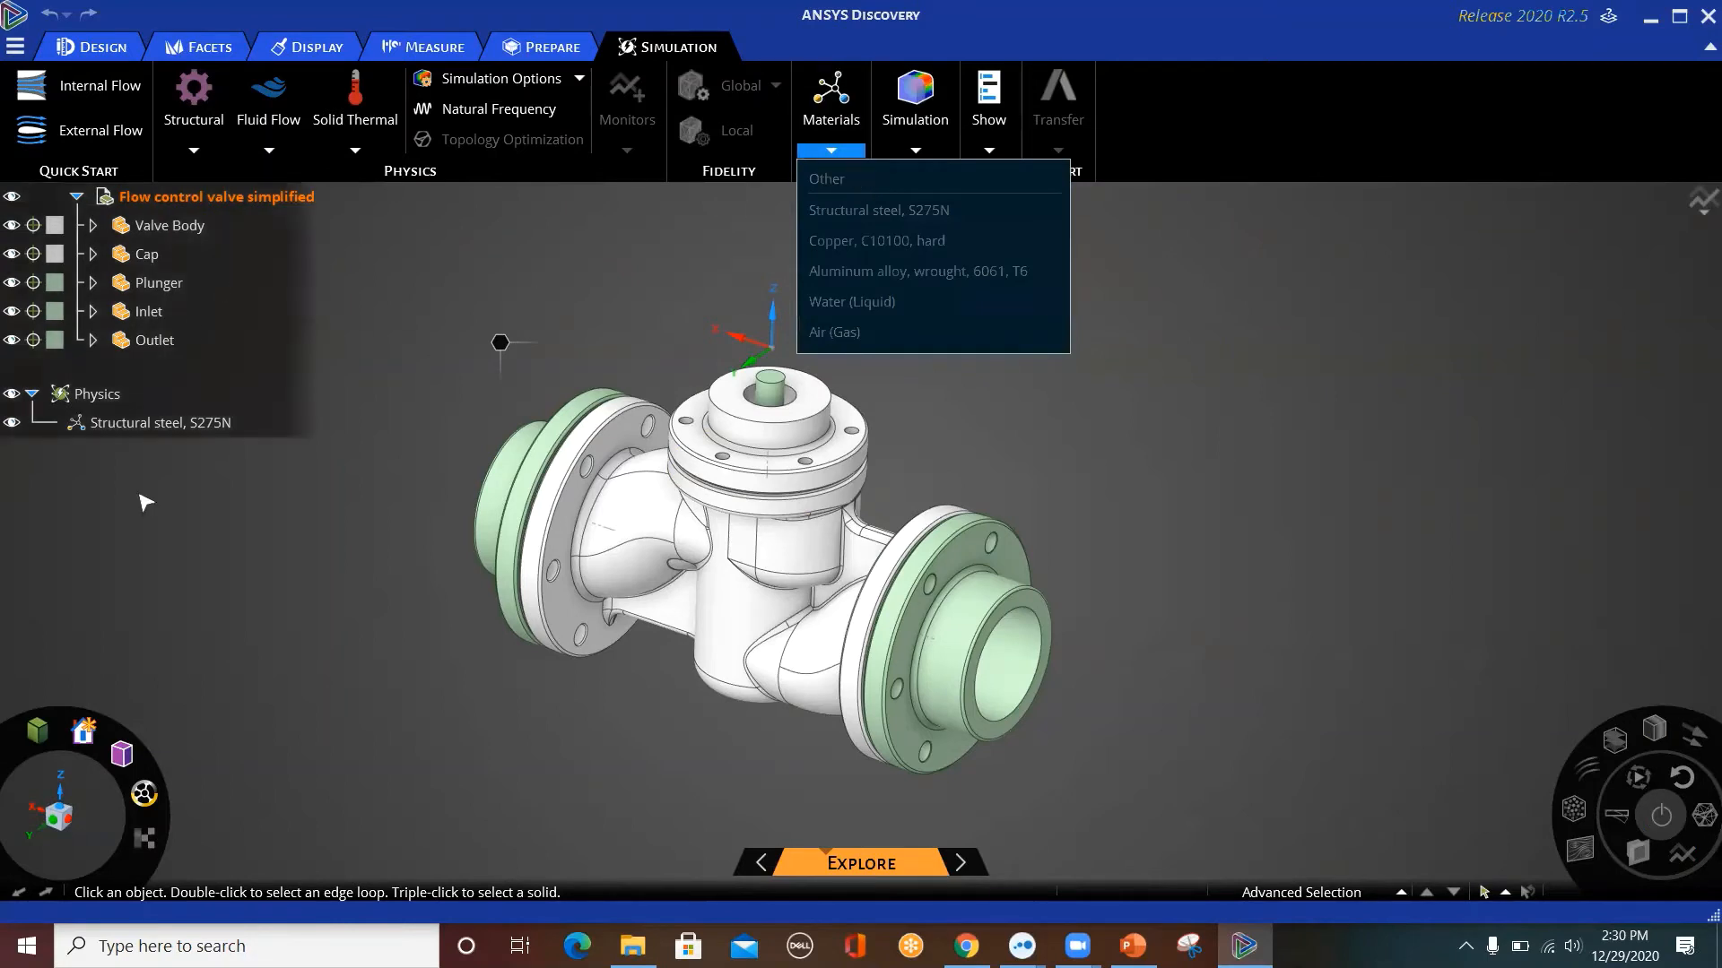
click(132, 424)
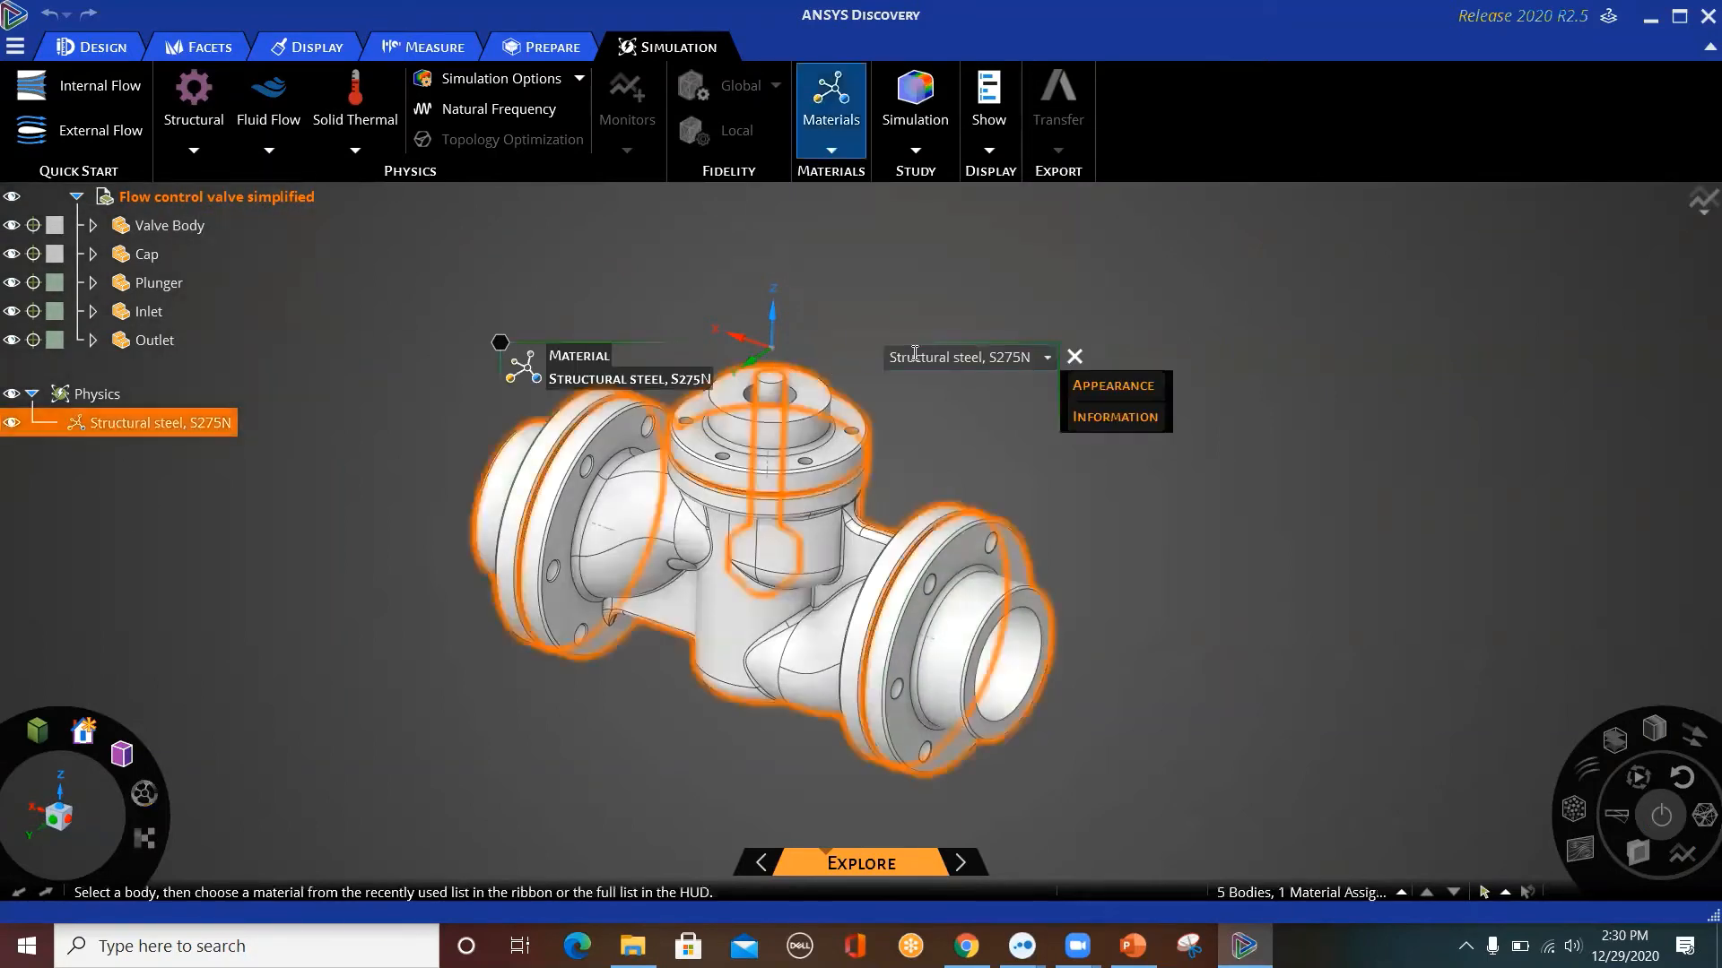
Browse the full list of materials available for the valve bodies and close it without choosing another one.
click(1046, 363)
scroll(1031, 432, down, 4)
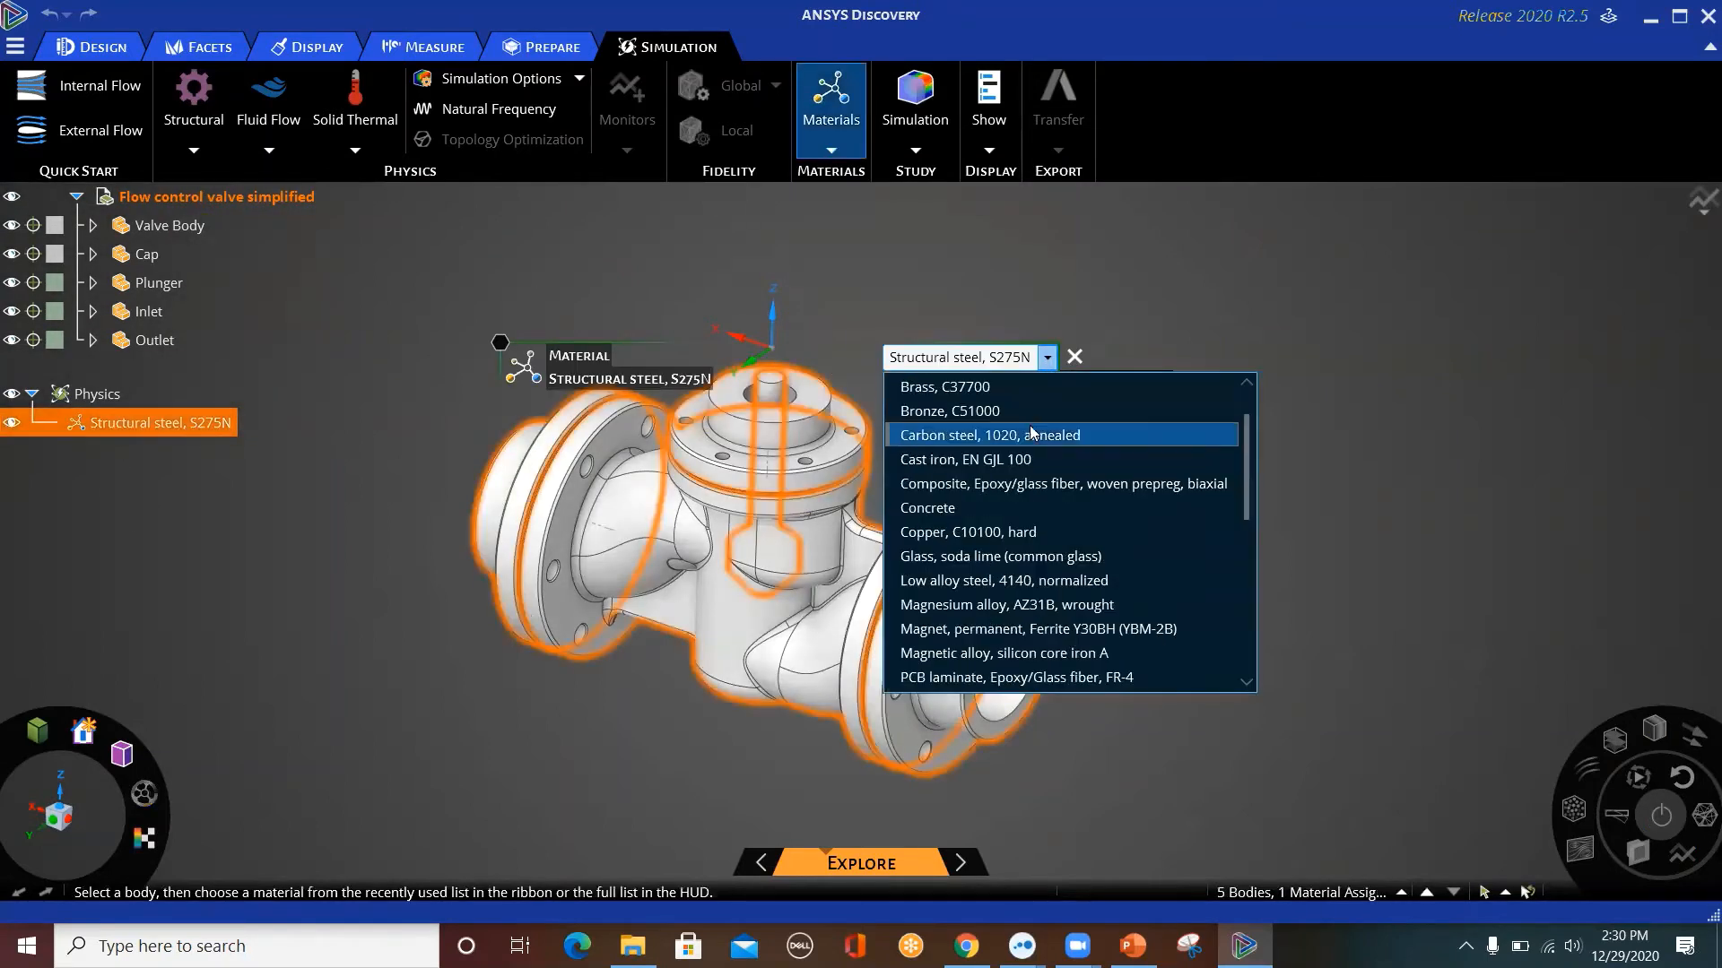
scroll(1032, 463, up, 6)
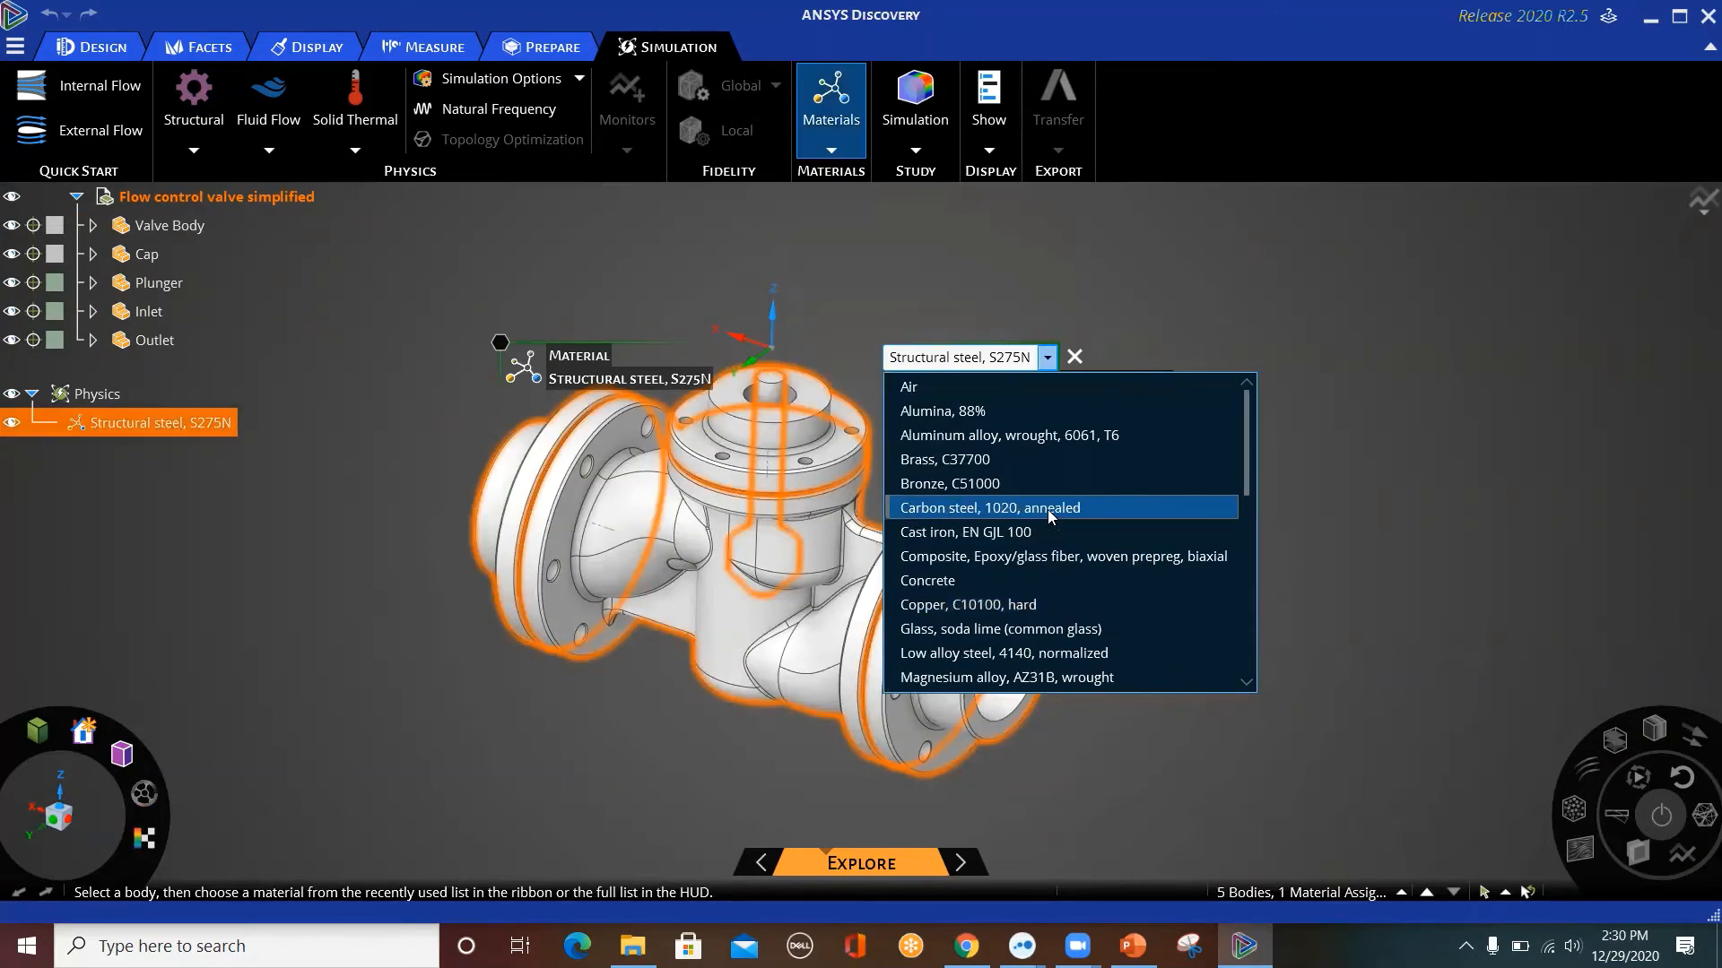
scroll(1029, 431, down, 5)
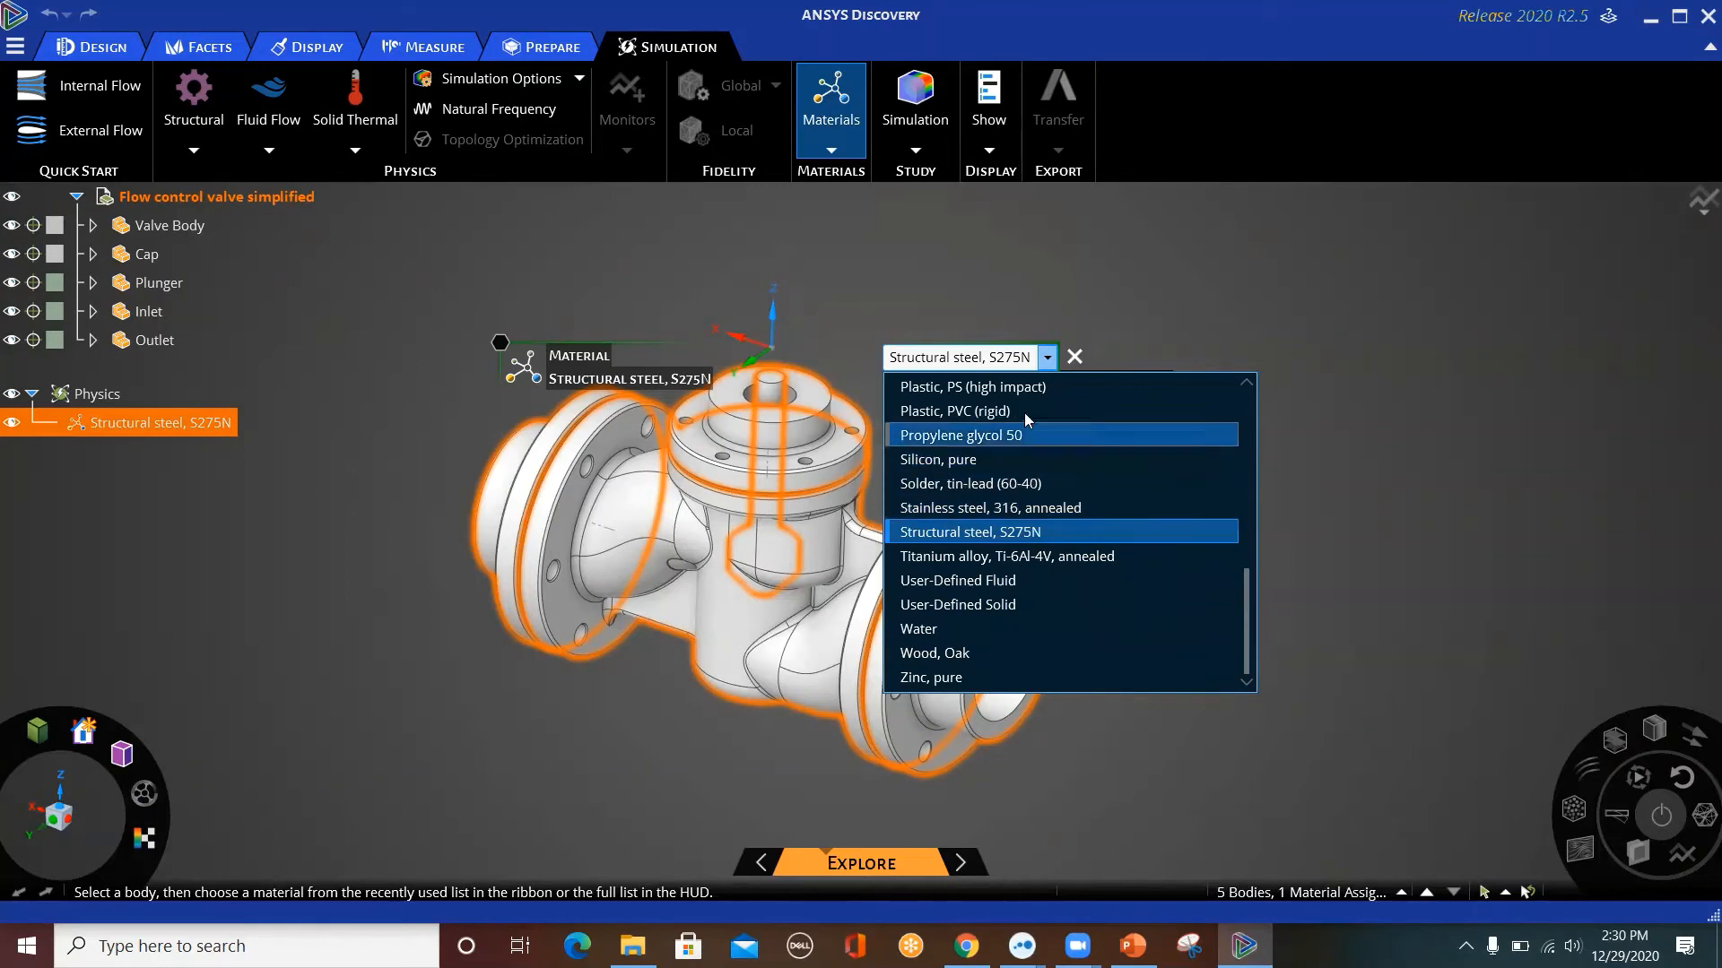
click(570, 378)
Examine the Appearance and Information details of Structural steel, S275N, and close the material assignment.
click(1121, 386)
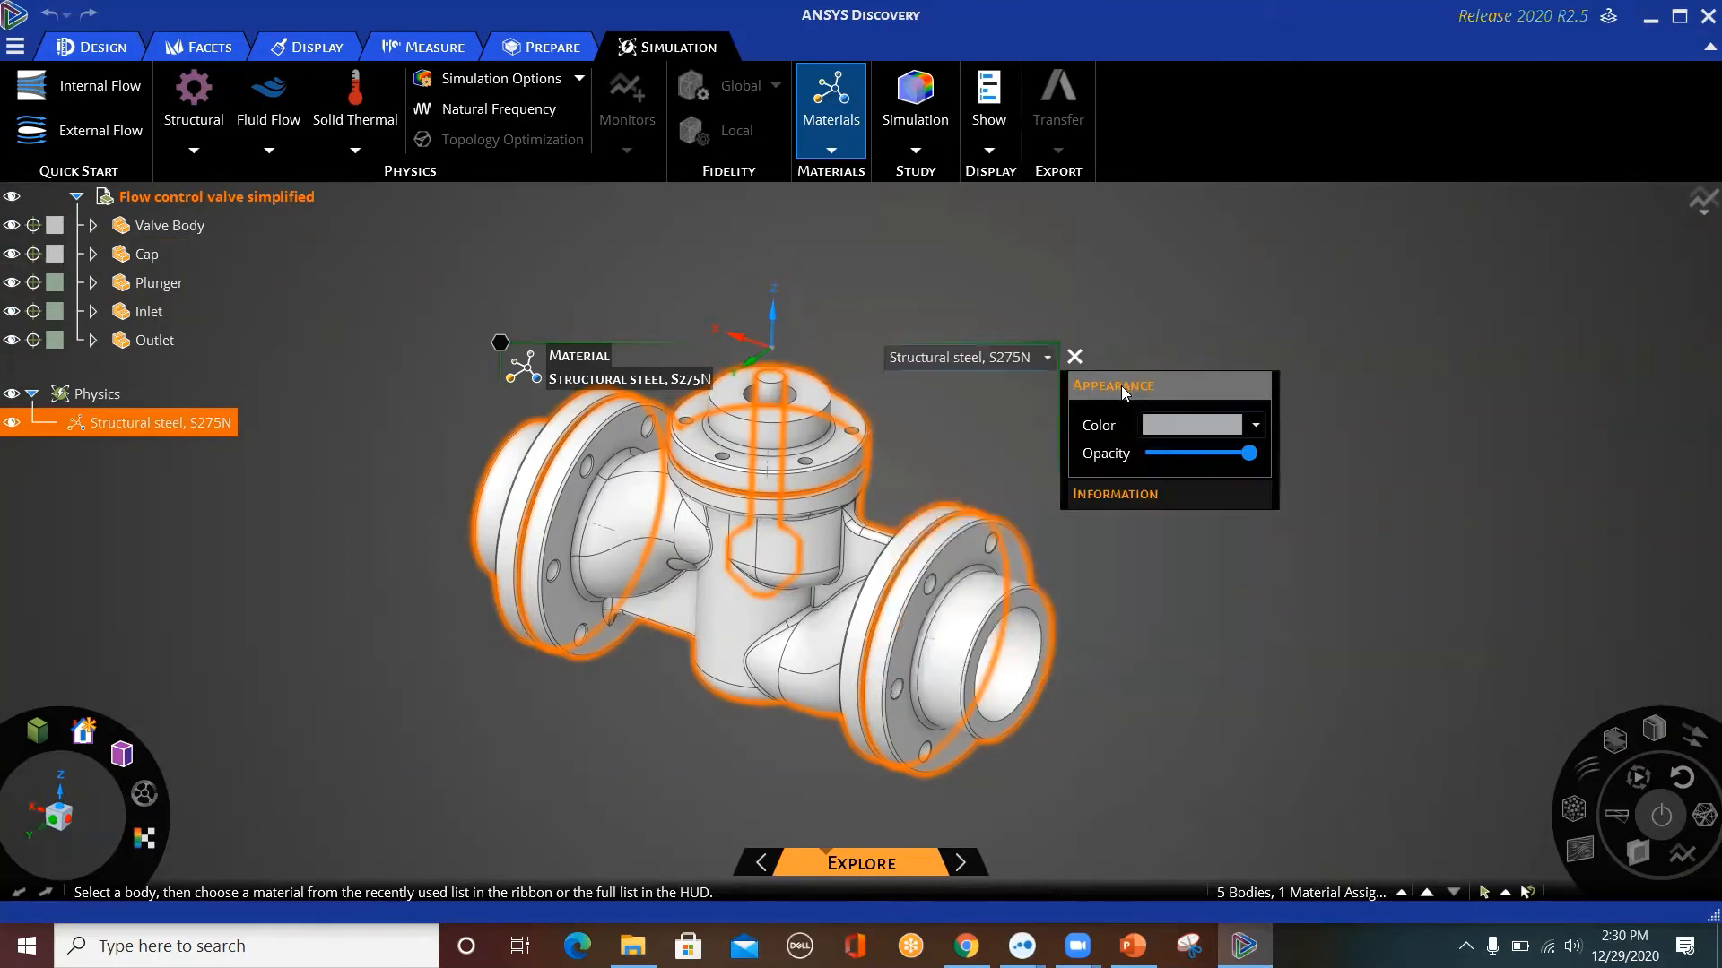
click(1116, 386)
click(1092, 419)
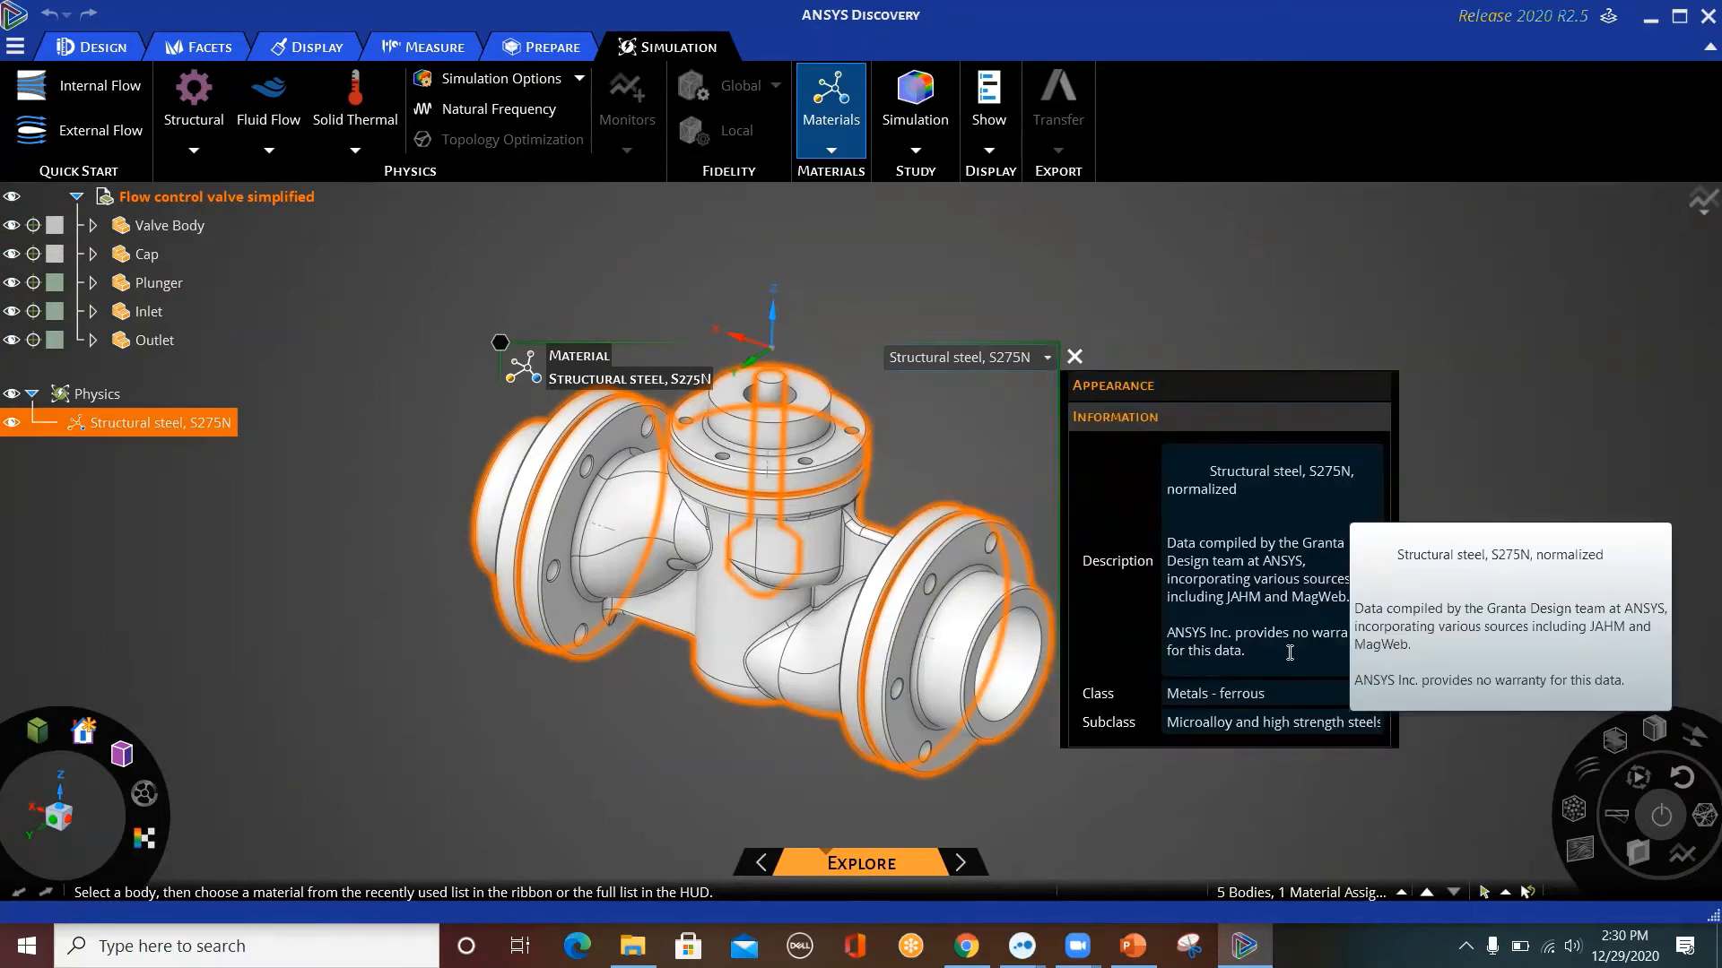
click(1073, 358)
click(988, 276)
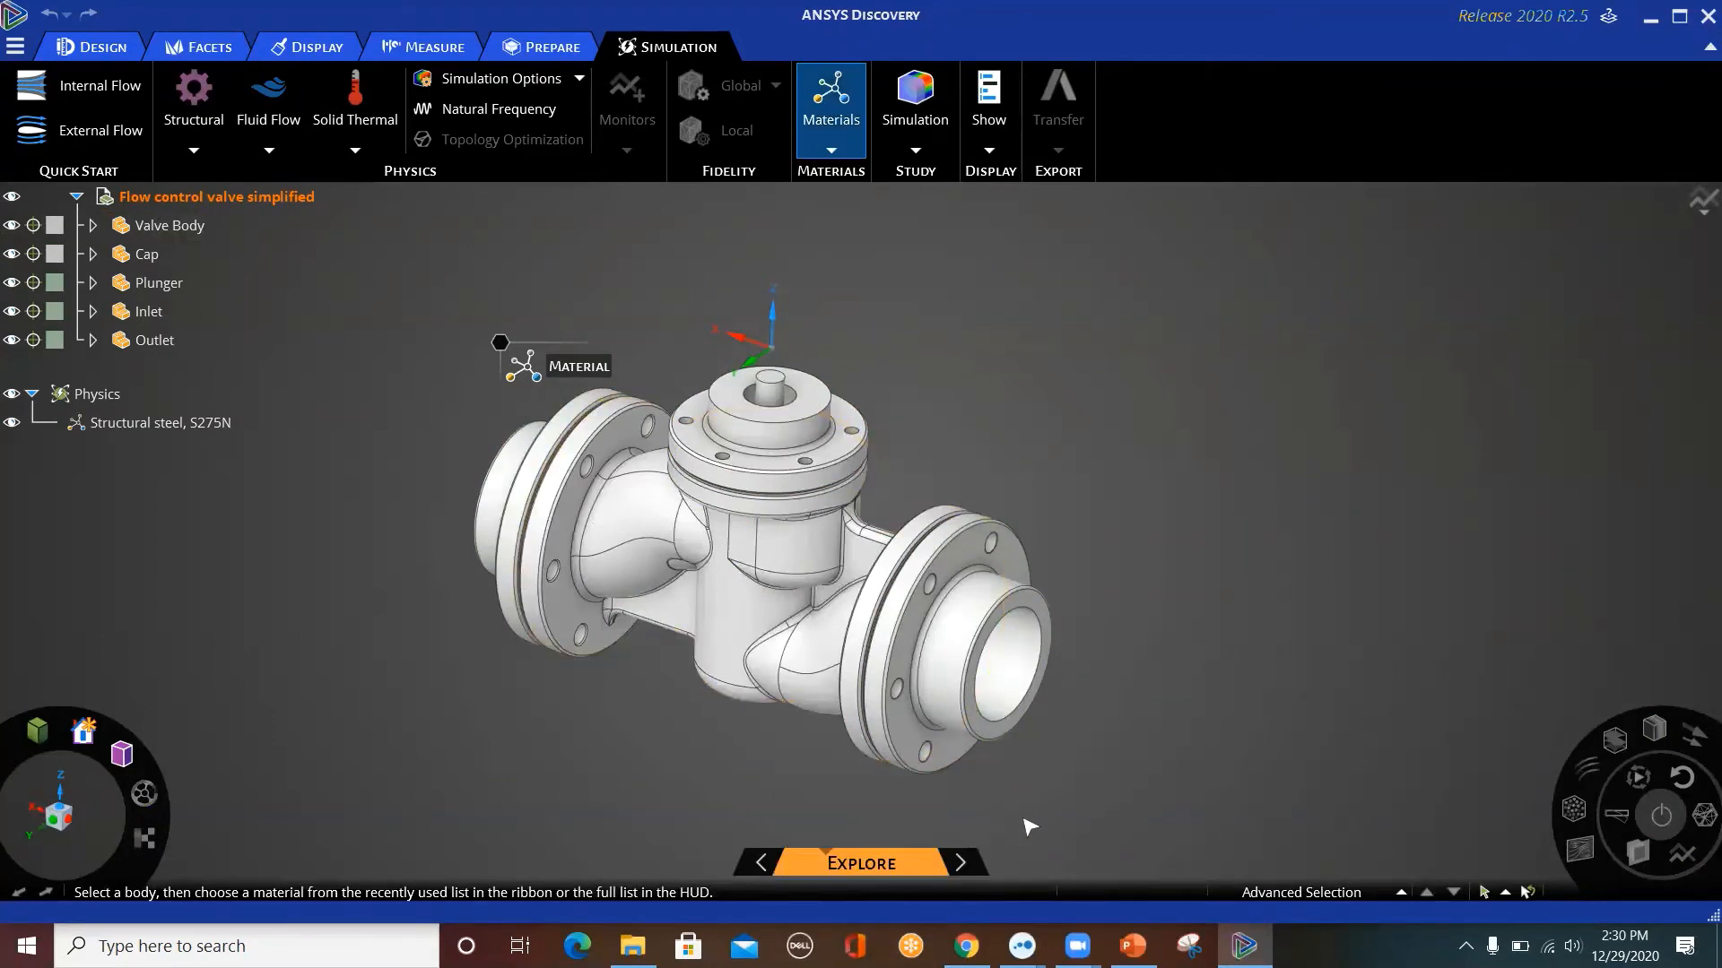
Preview the stage that follows Explore for the valve model and return to the Explore stage.
click(963, 866)
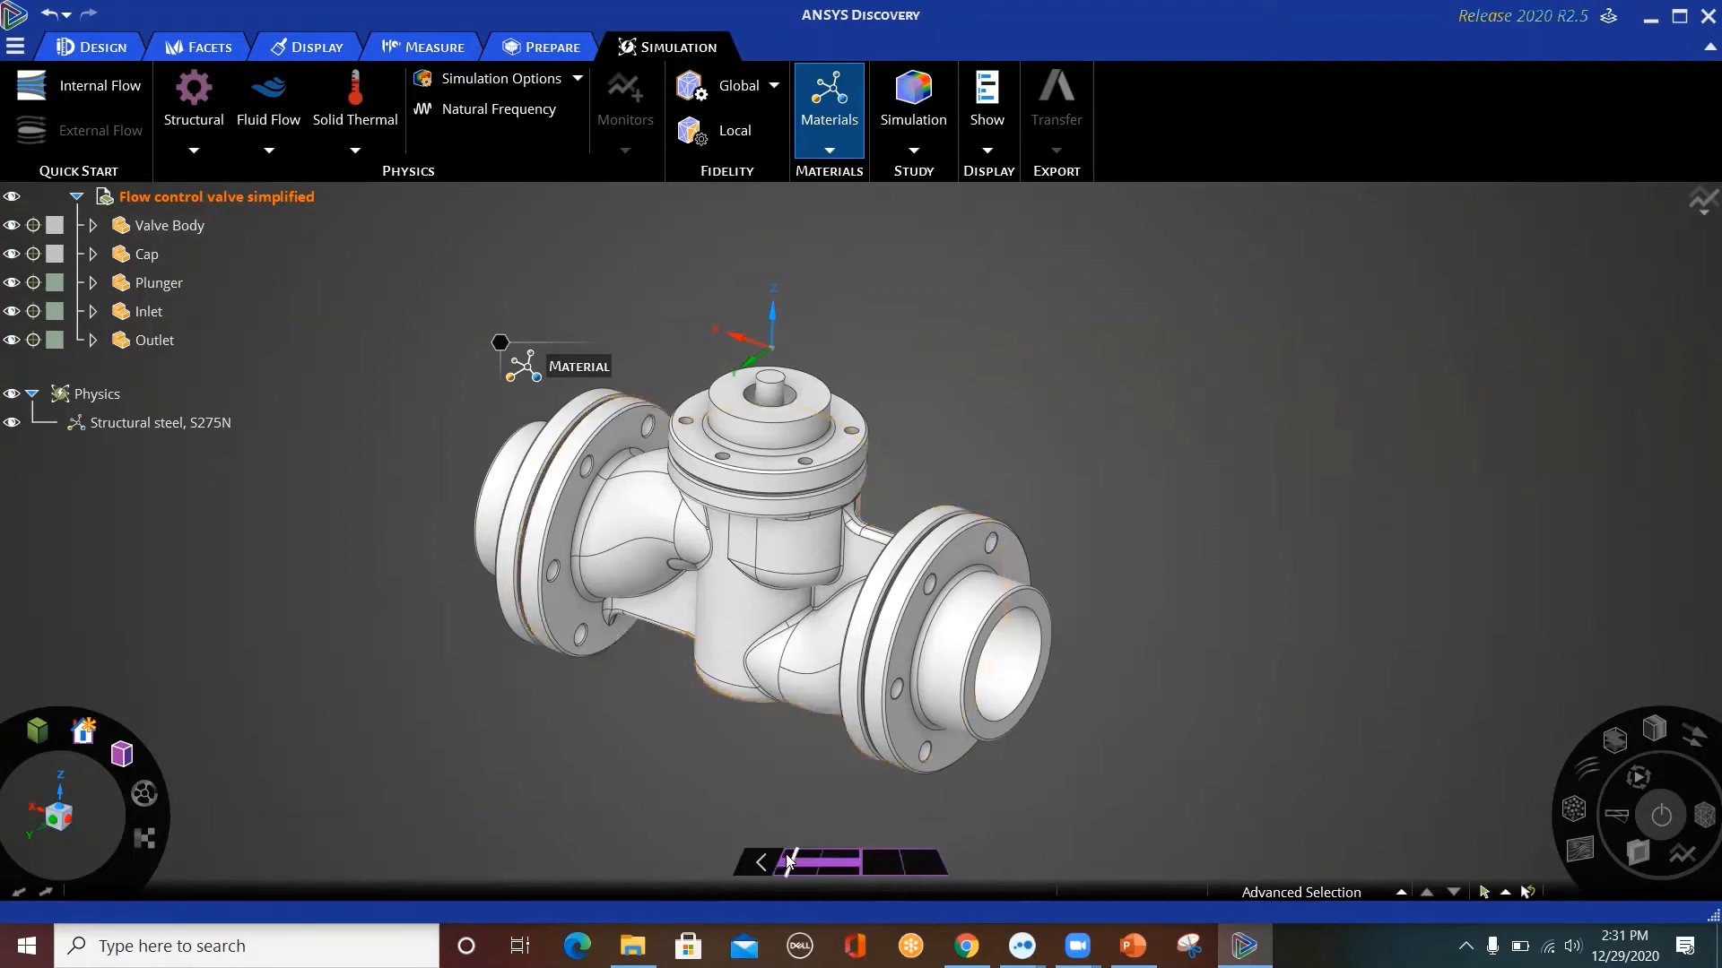
click(741, 864)
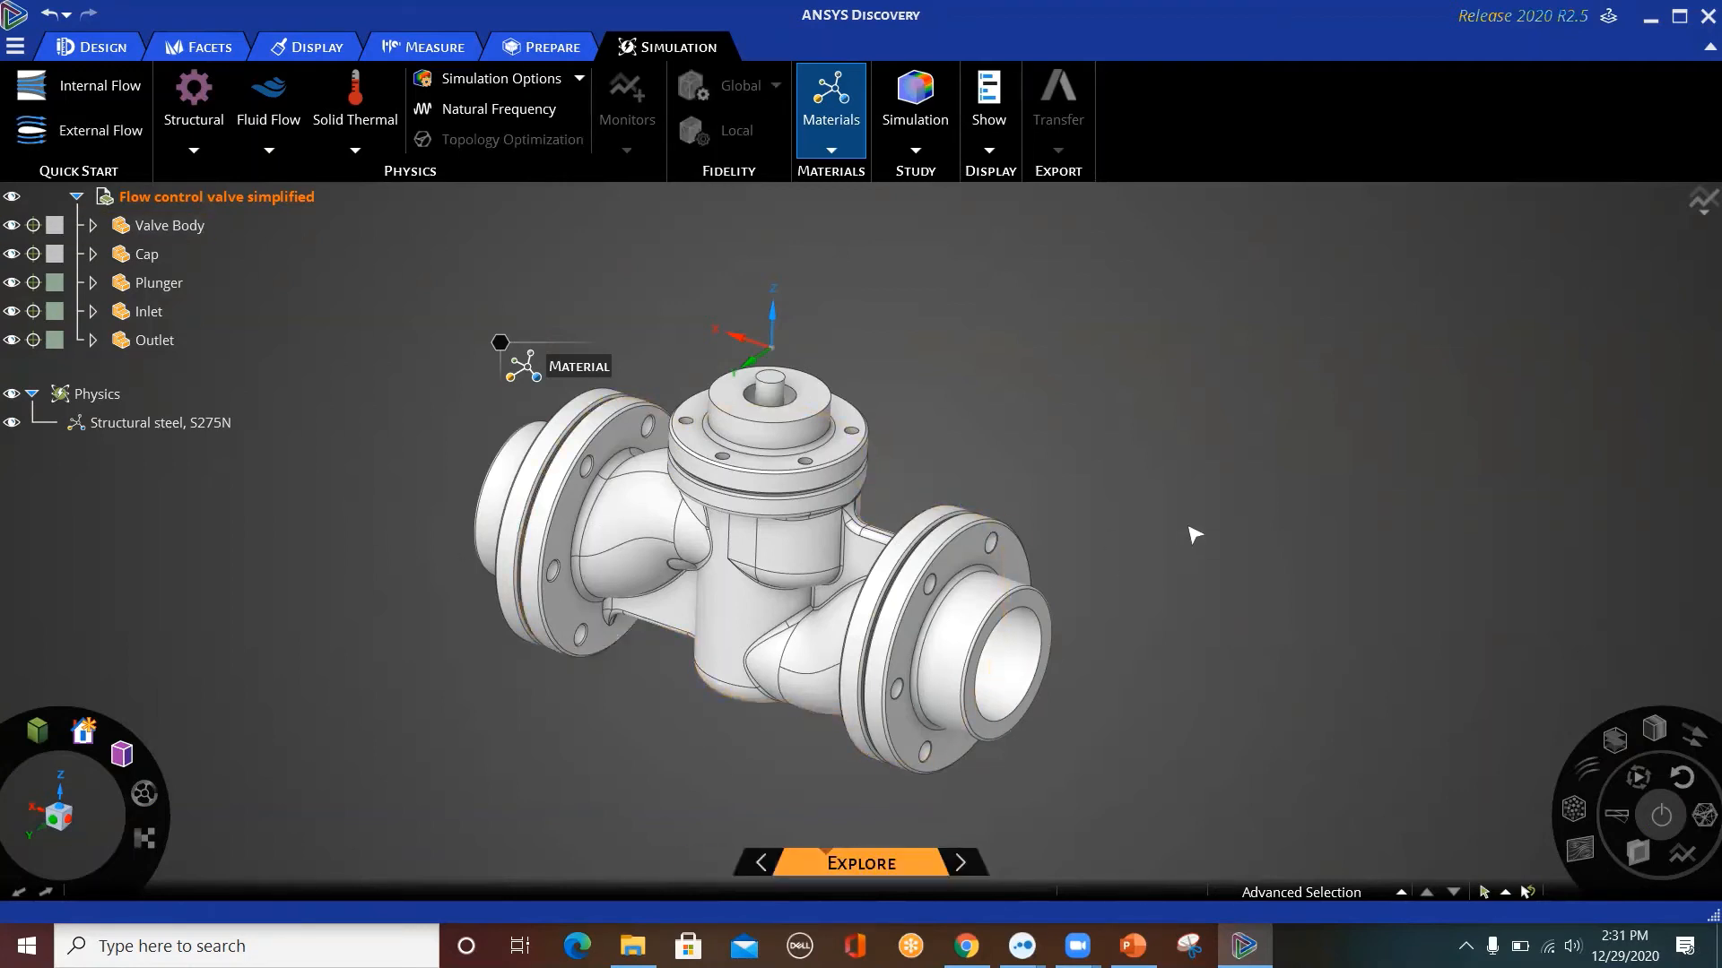
Set the physics to solve only on the Valve Body and hide the other components.
click(798, 646)
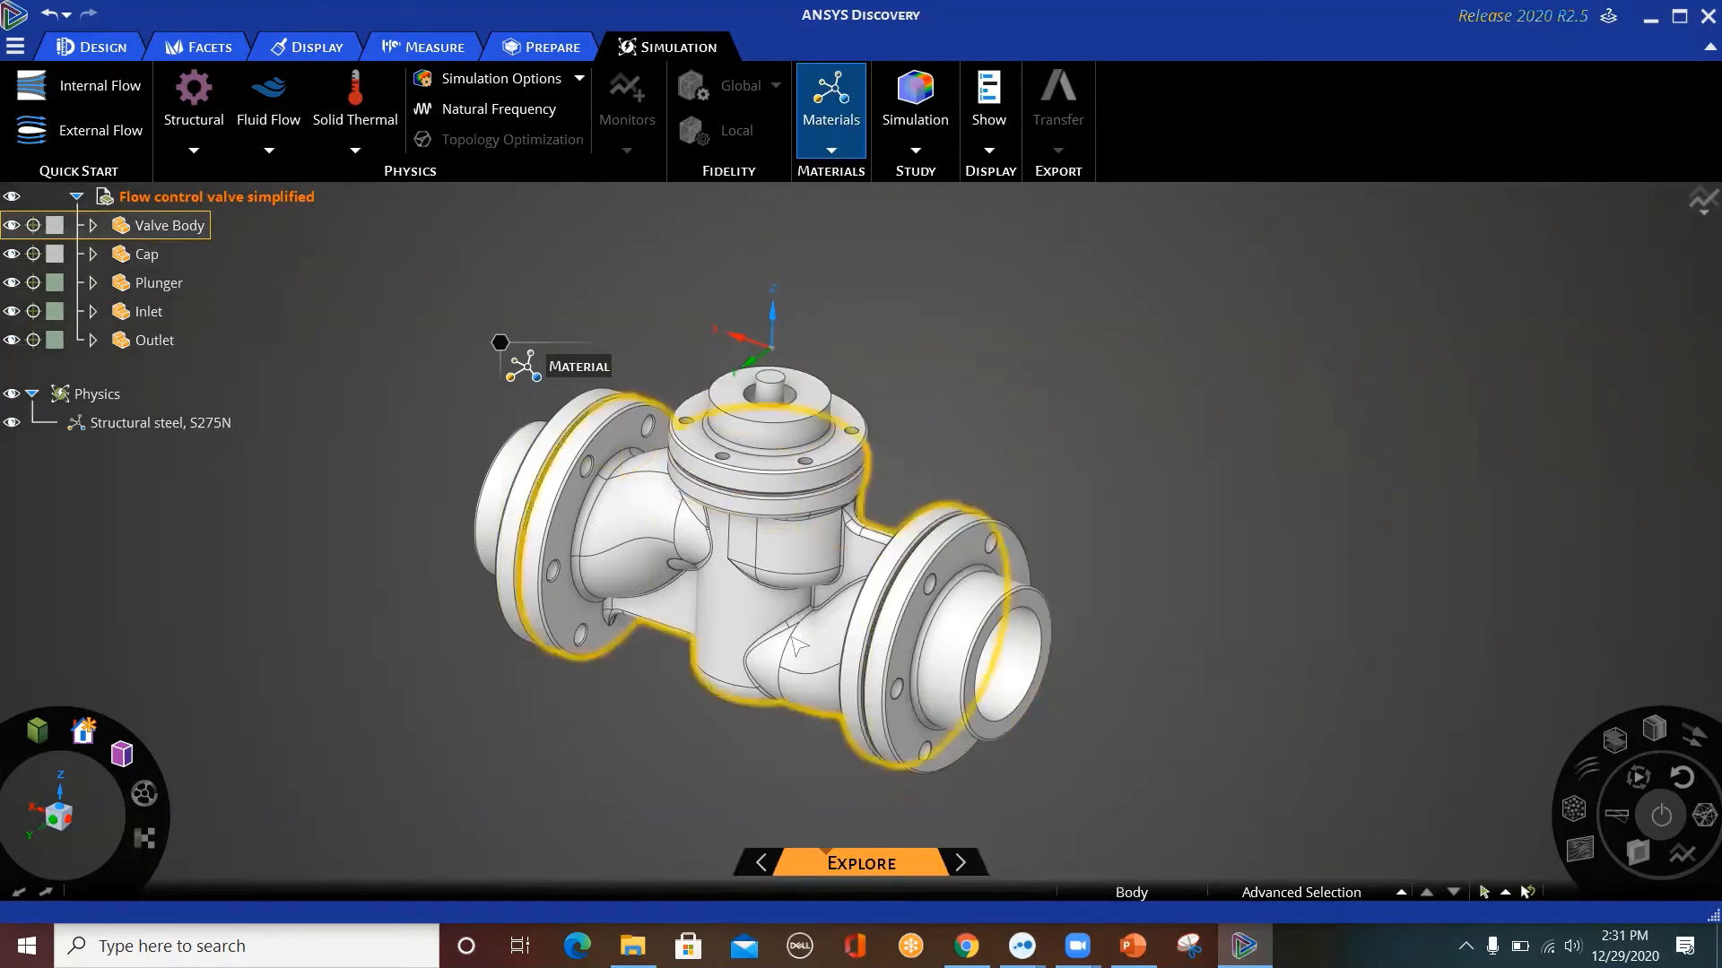
right_click(772, 617)
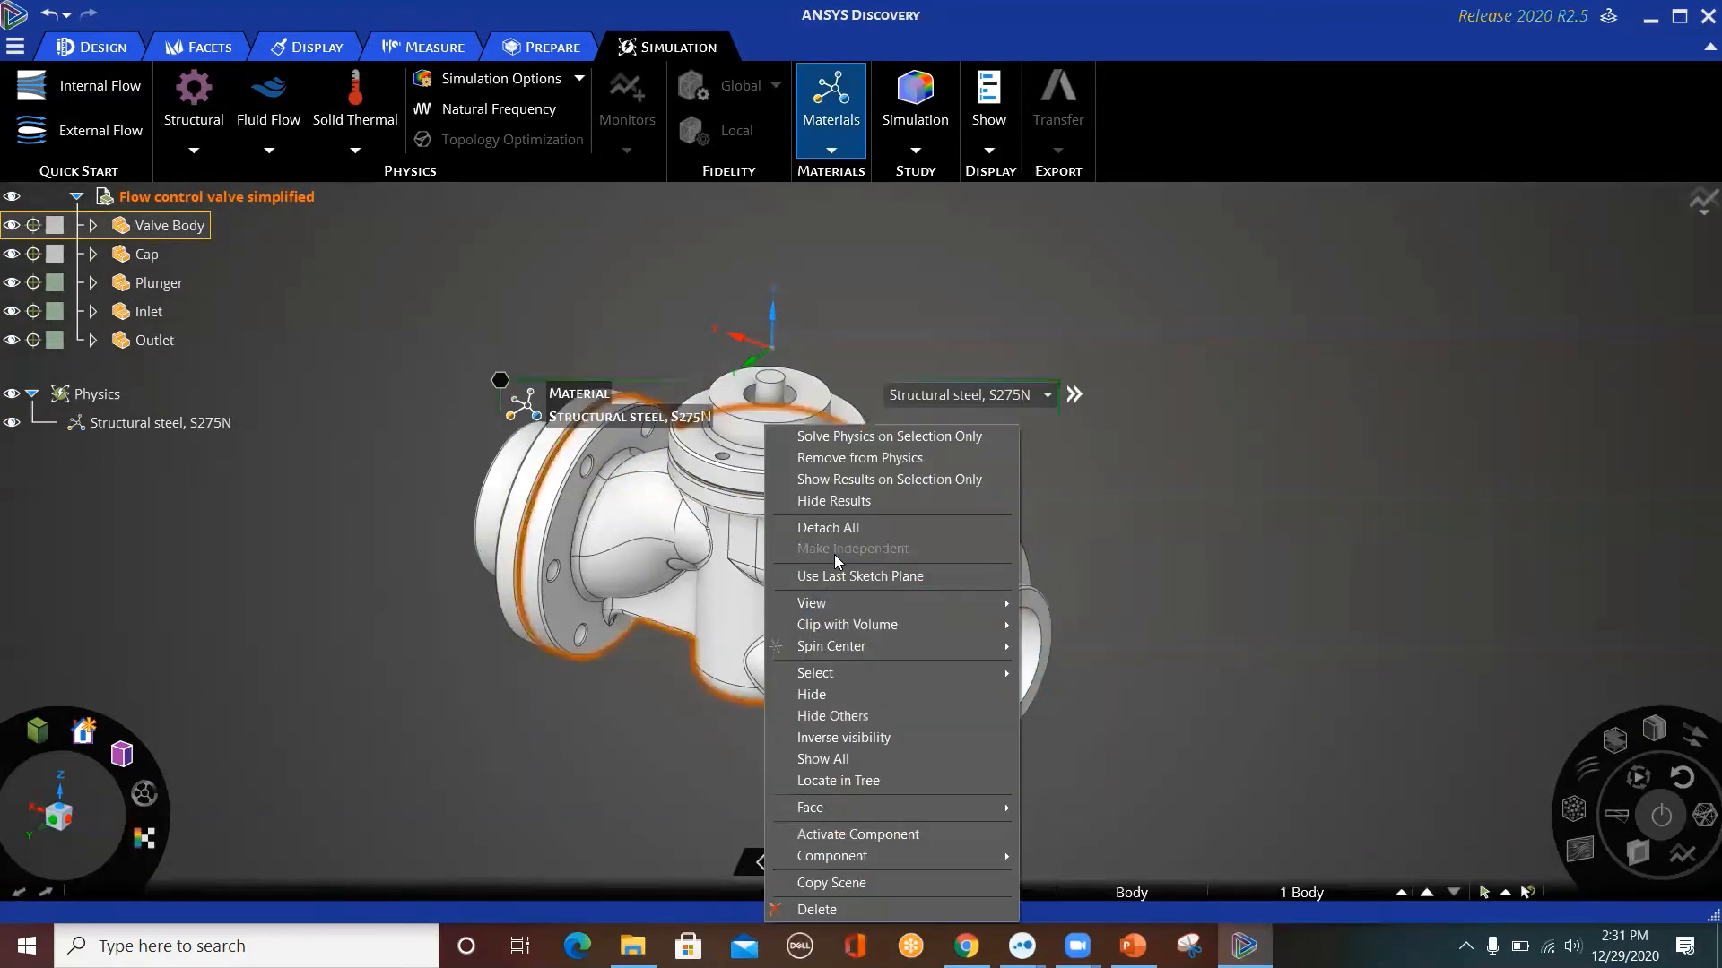
click(374, 536)
click(374, 536)
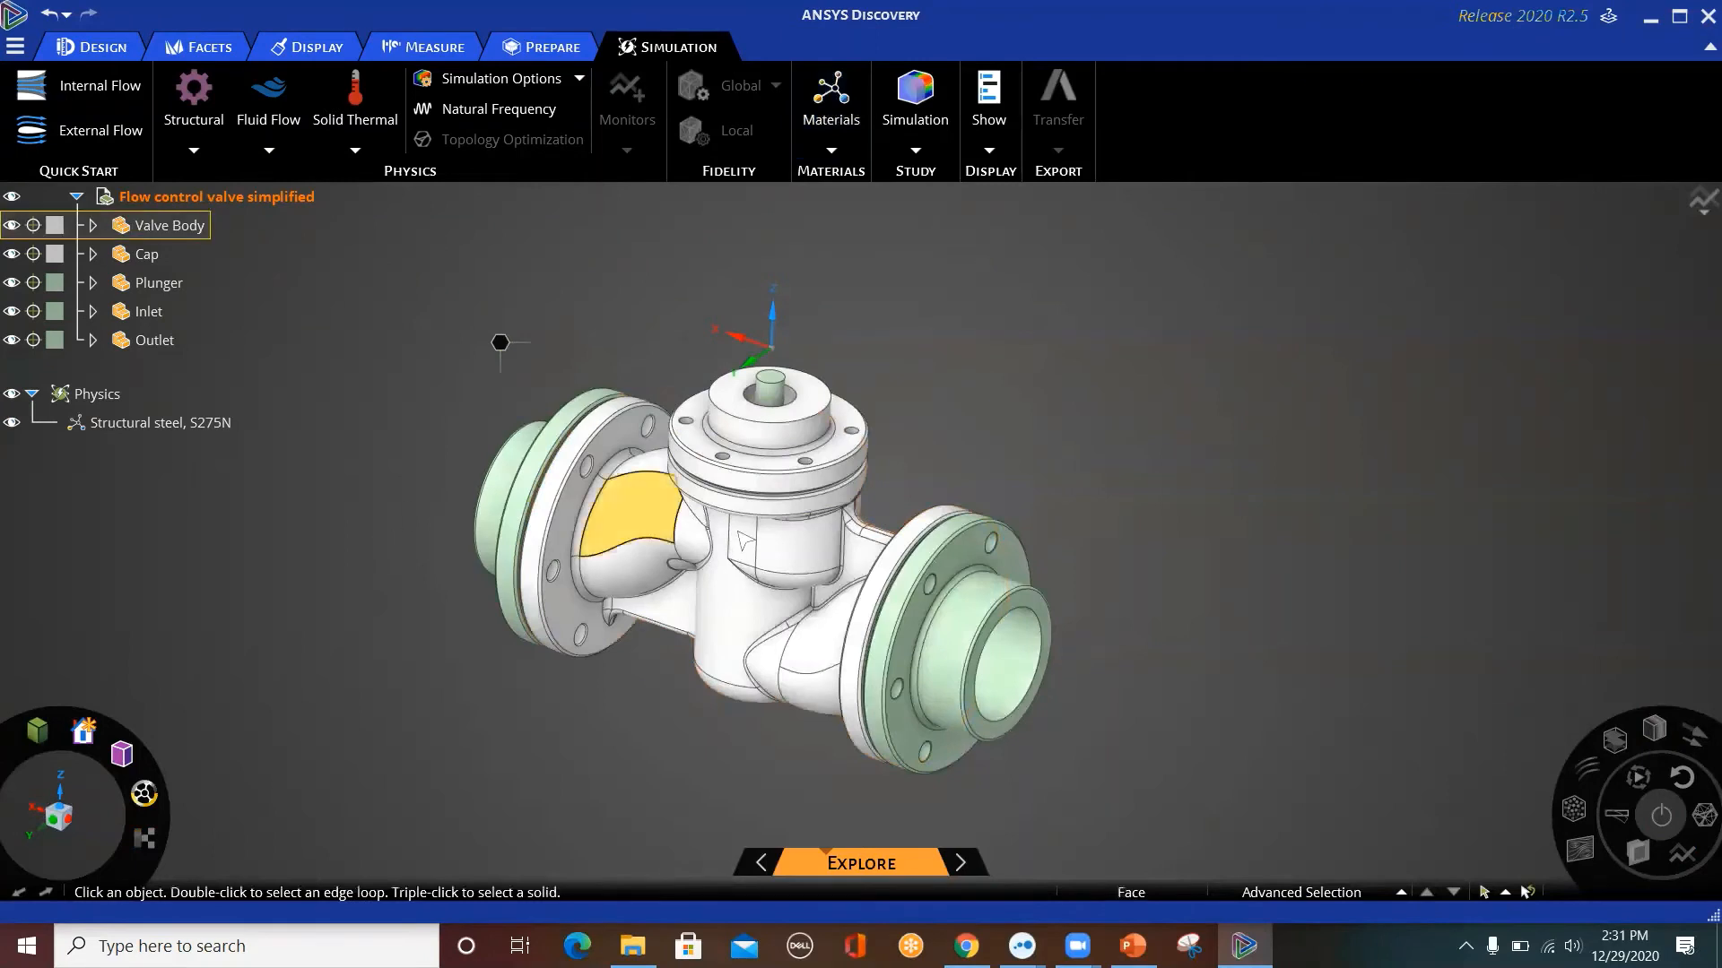
click(782, 560)
right_click(783, 563)
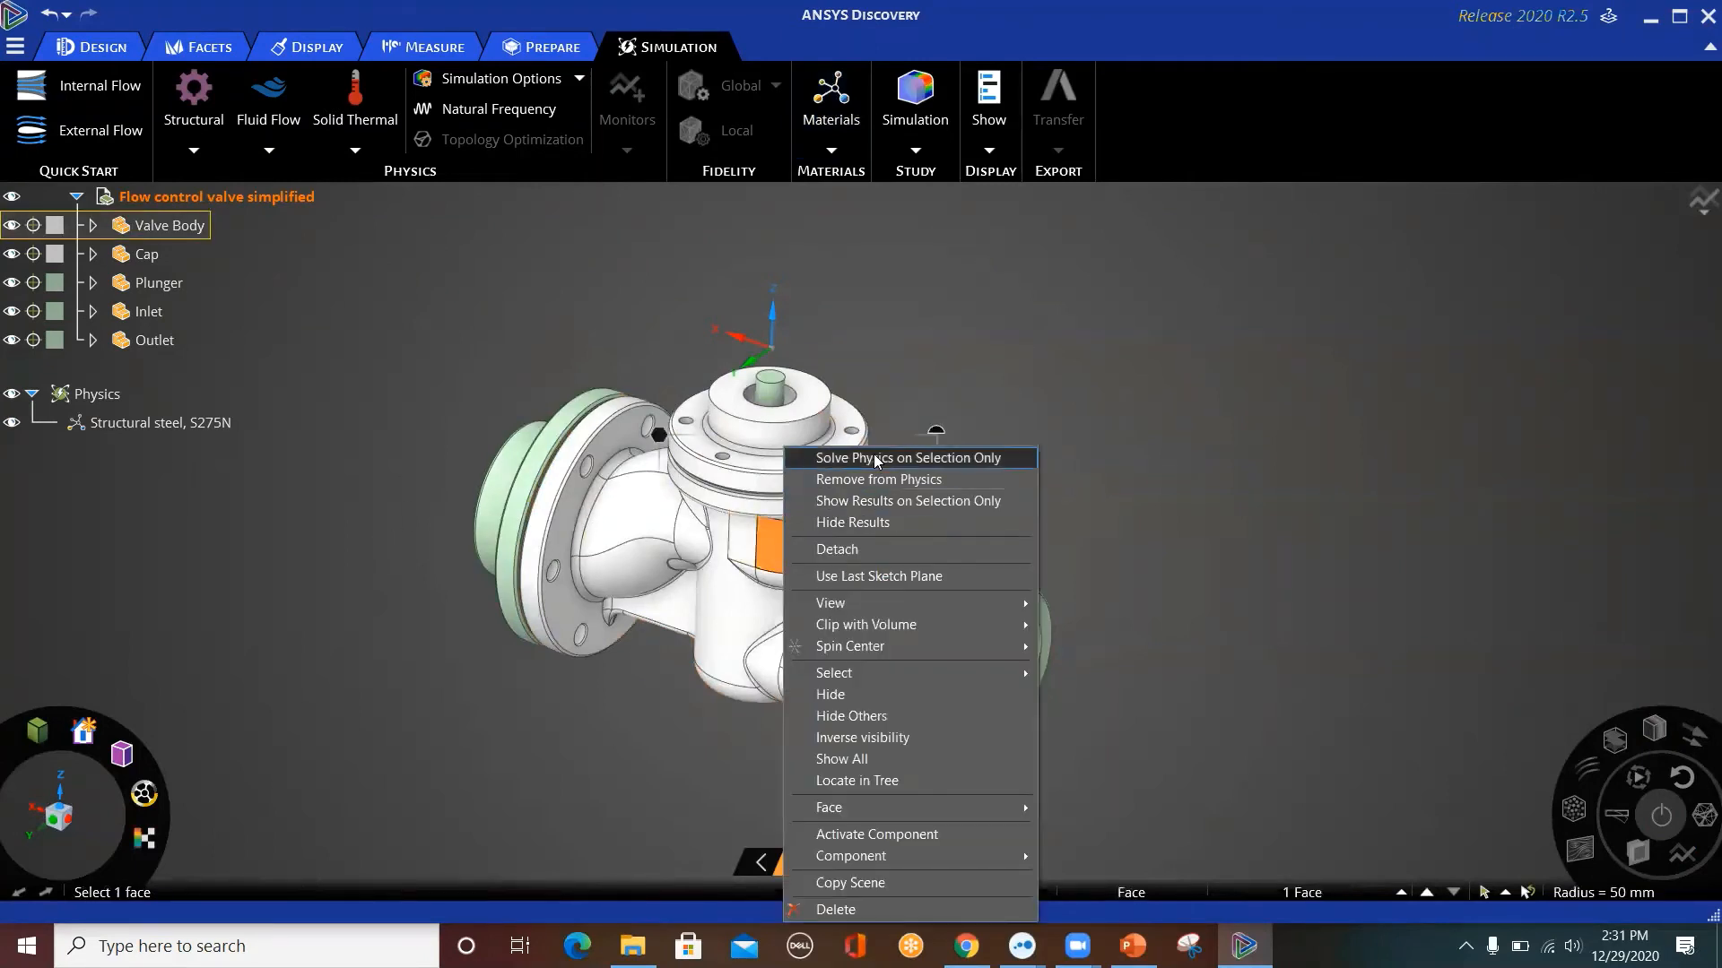
click(878, 455)
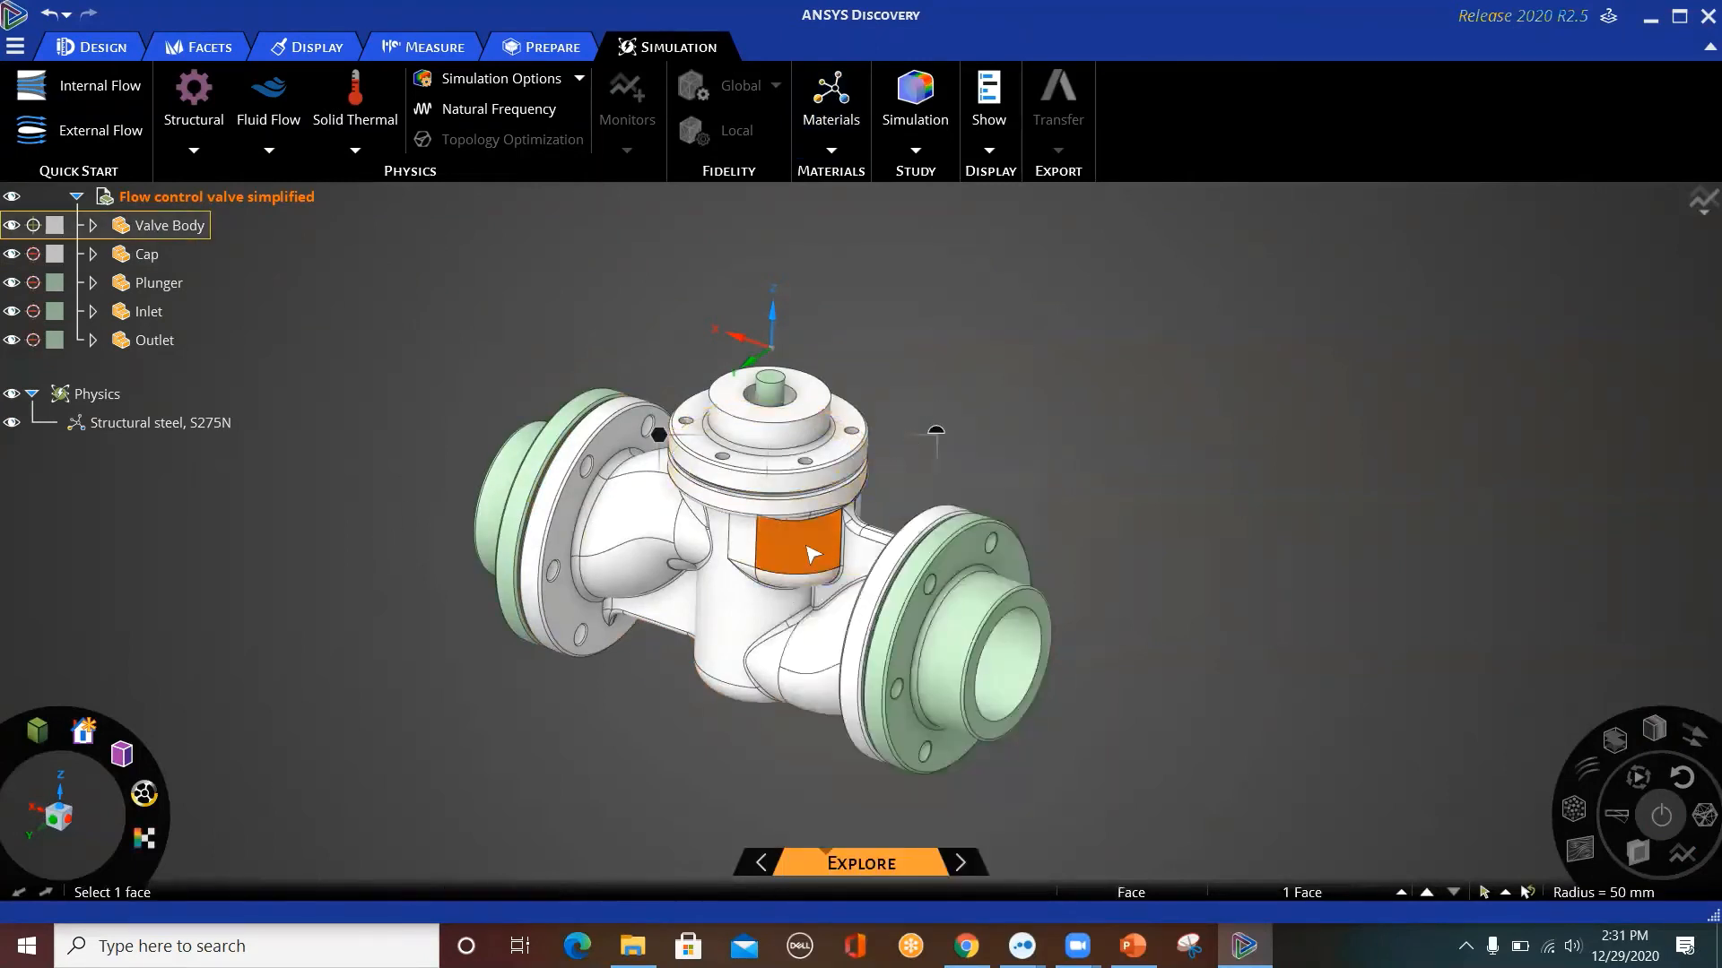
right_click(806, 578)
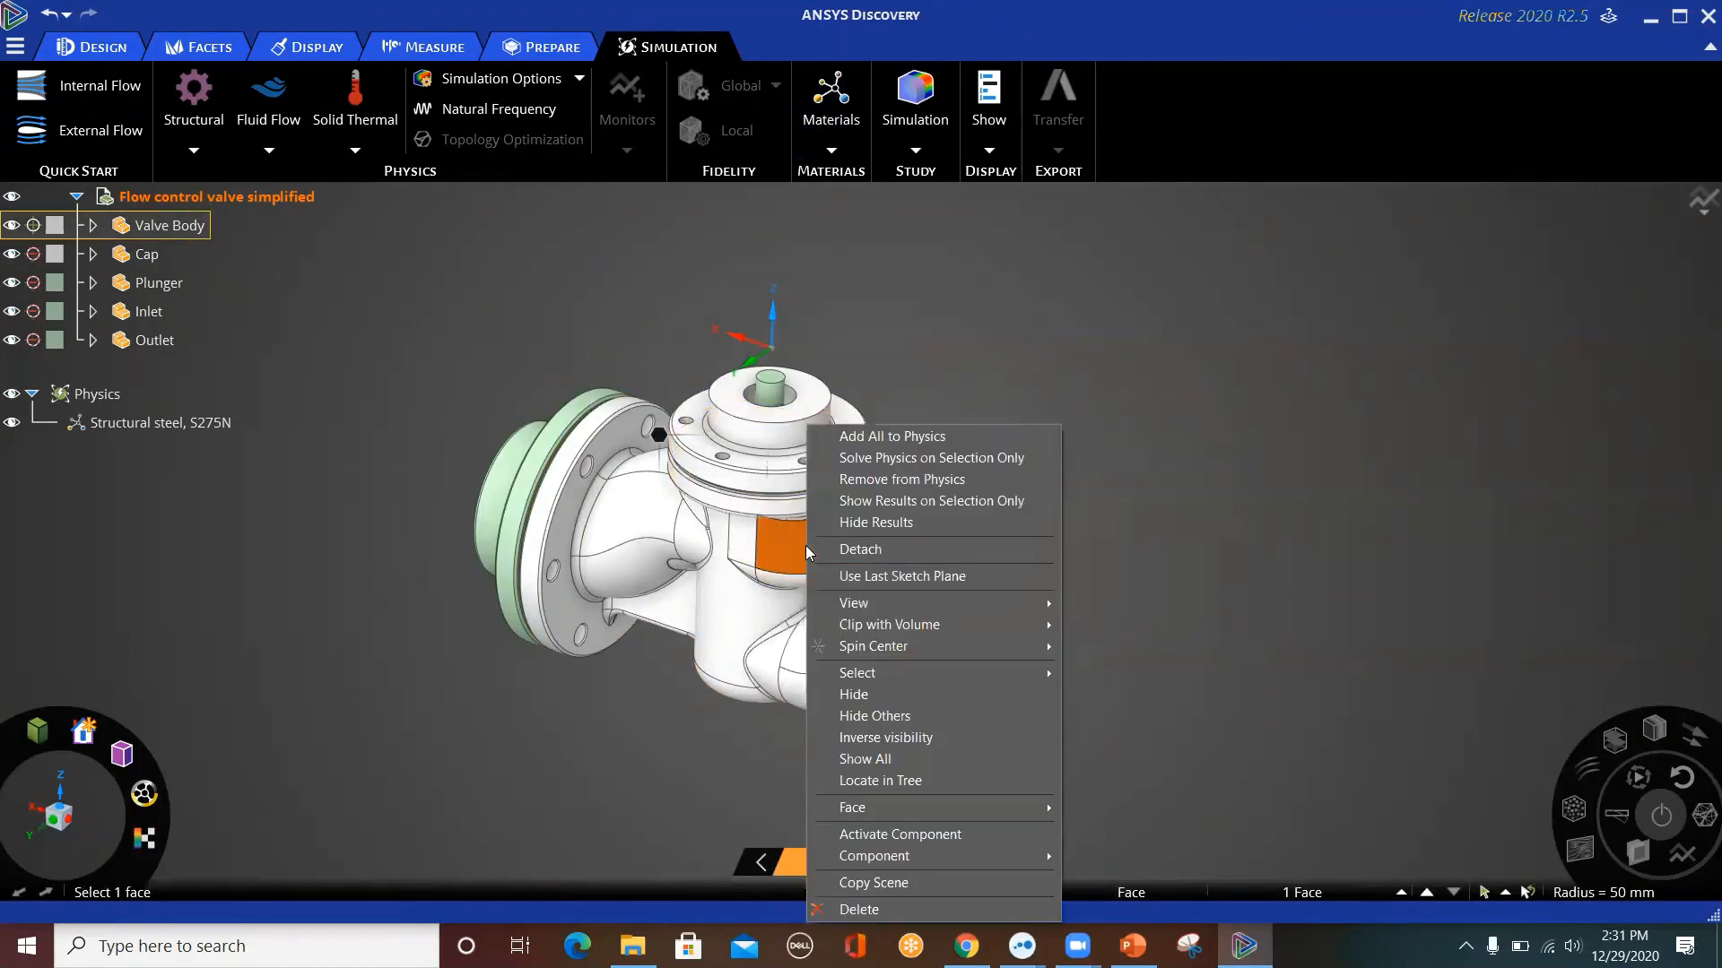
click(896, 717)
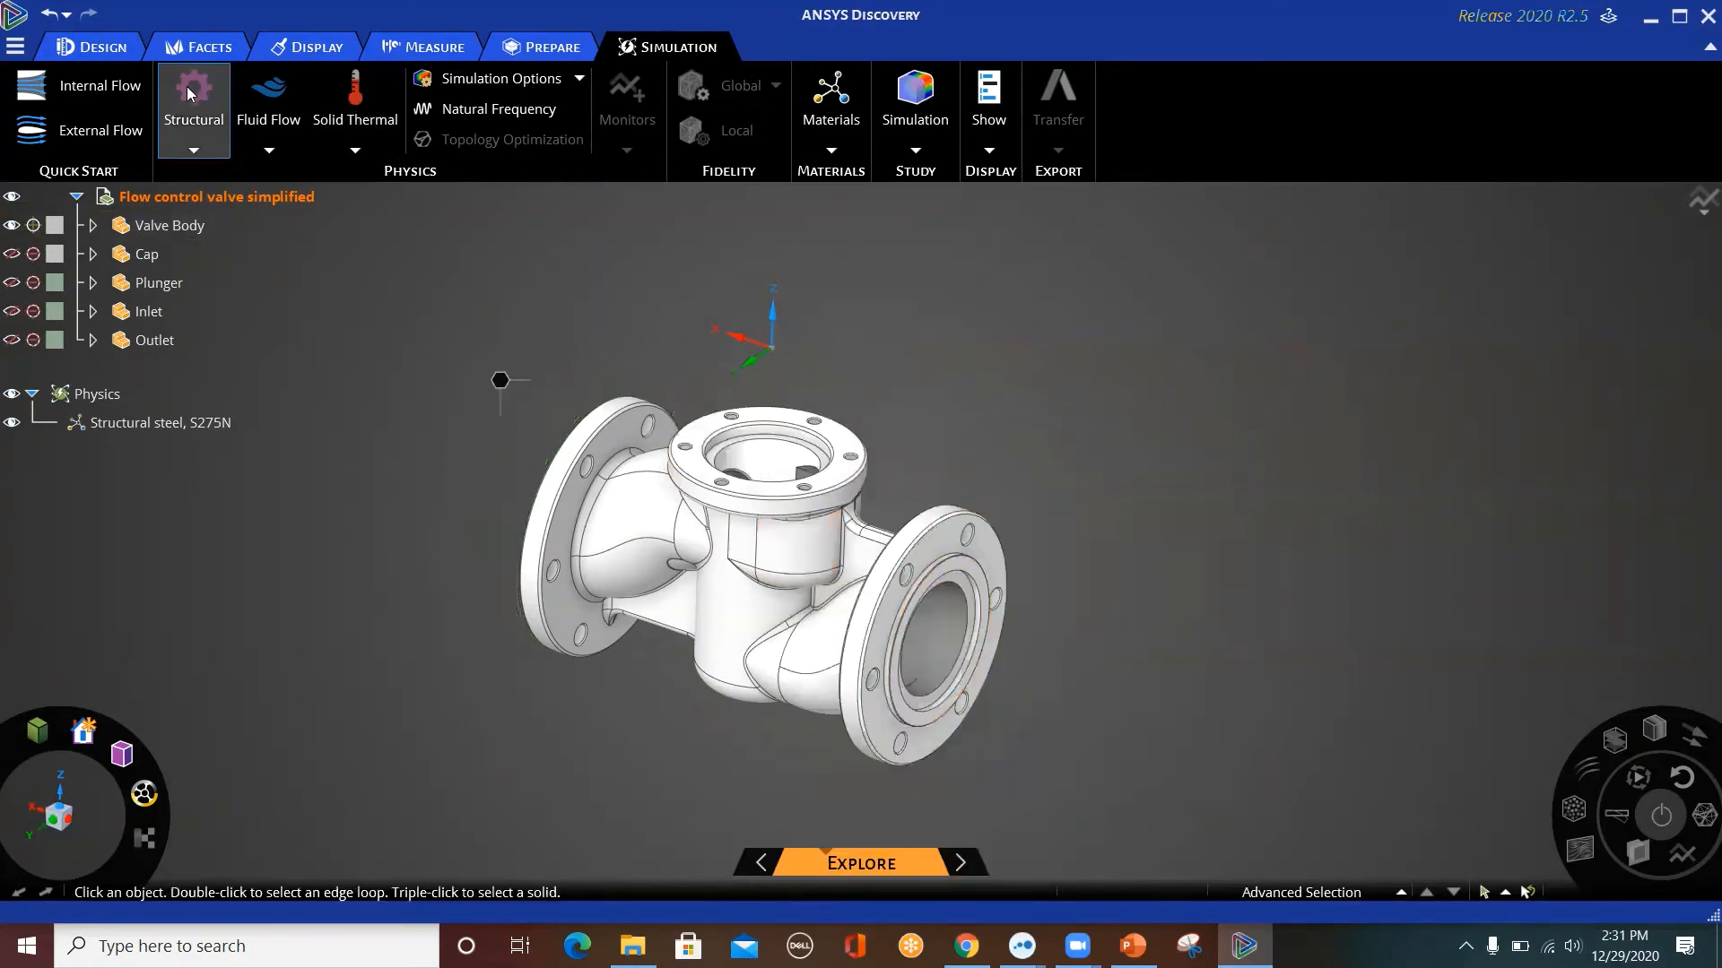
Apply a fixed structural support to the ring-shaped end face of the valve body's near side flange and leave the support tool.
click(195, 153)
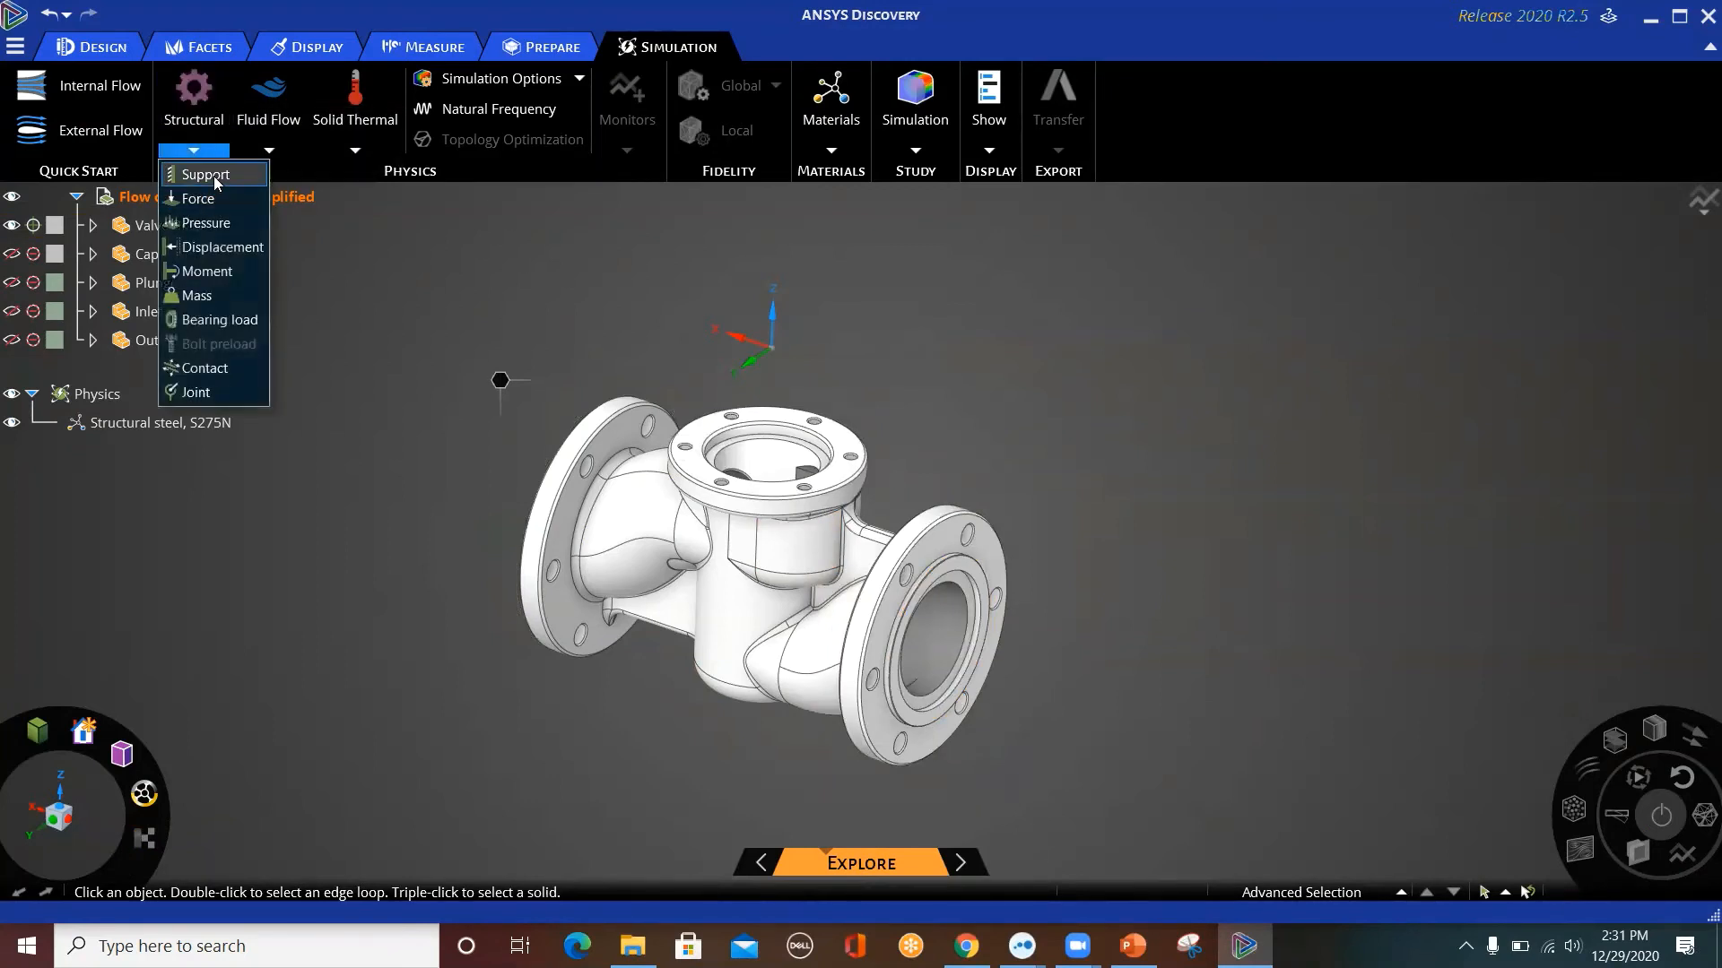
right_click(500, 381)
mouse_move(469, 327)
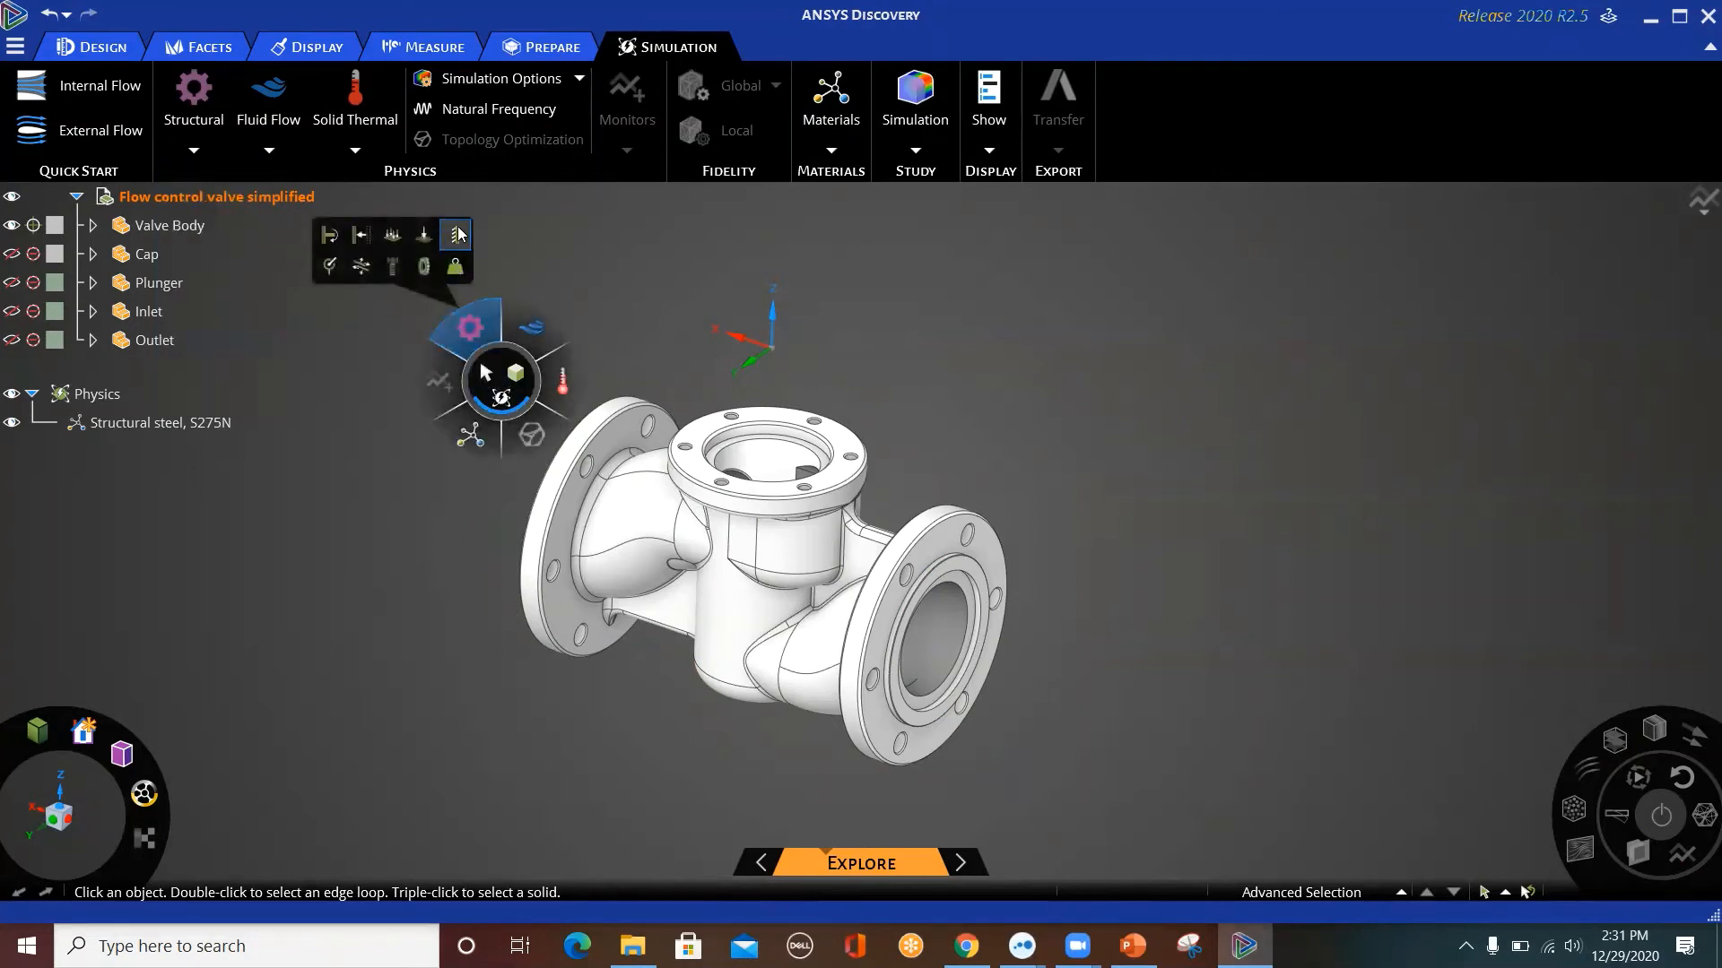
click(458, 234)
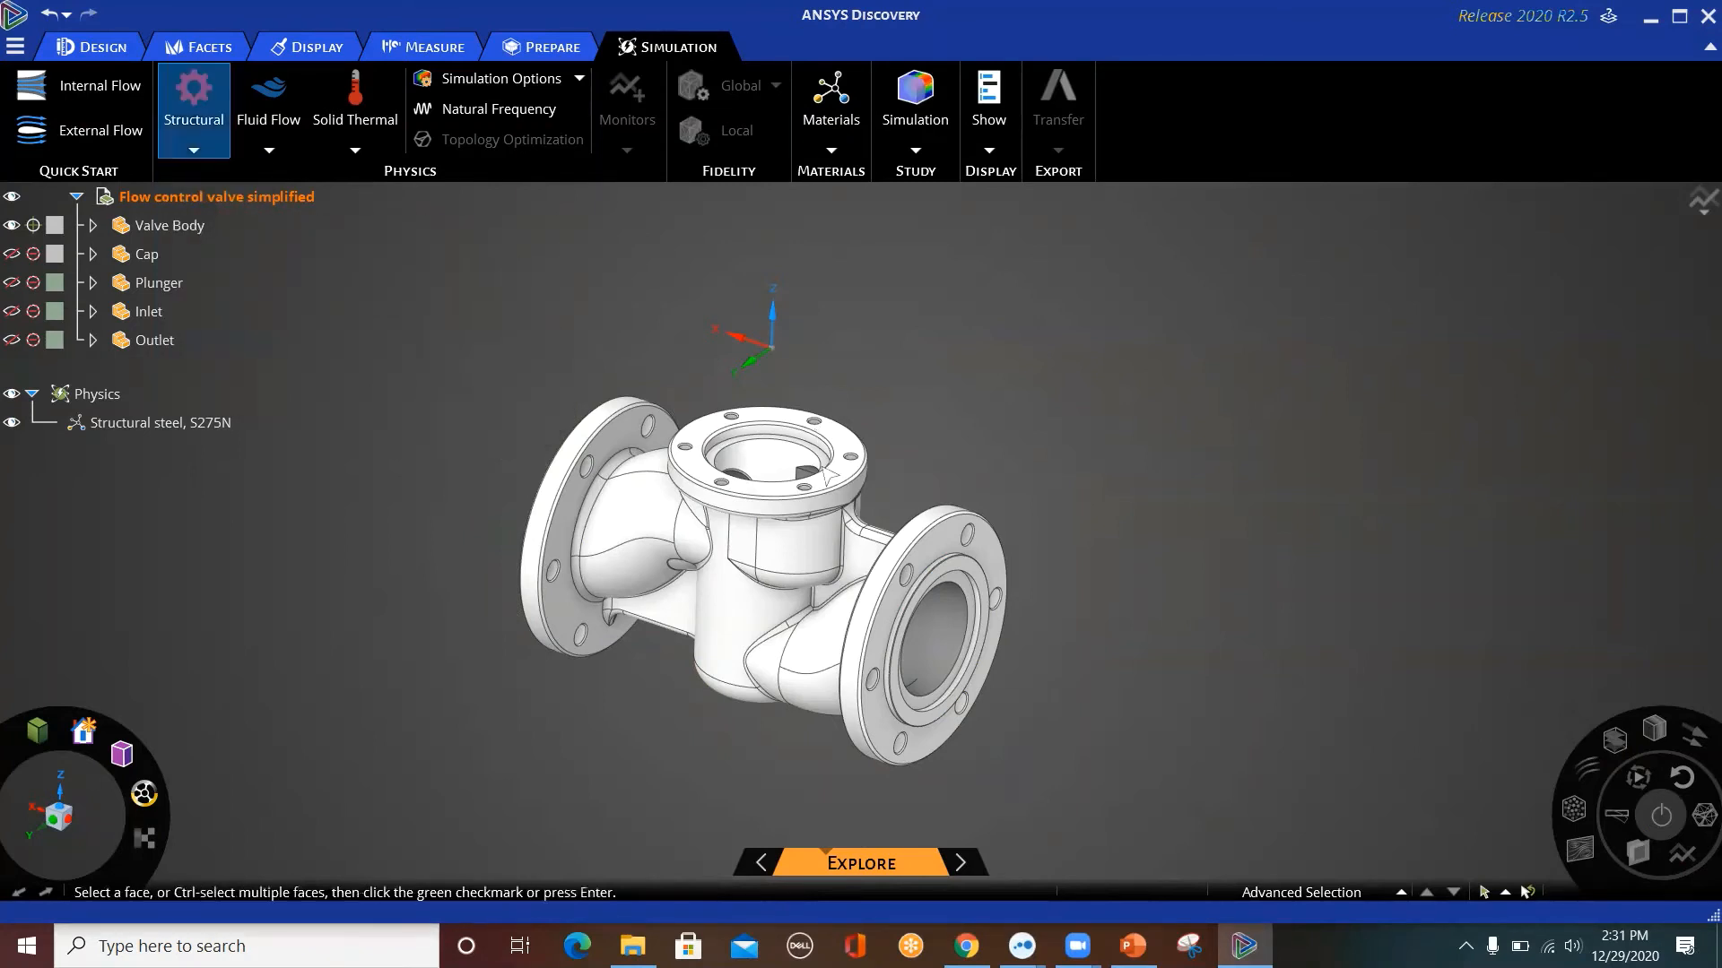
click(945, 543)
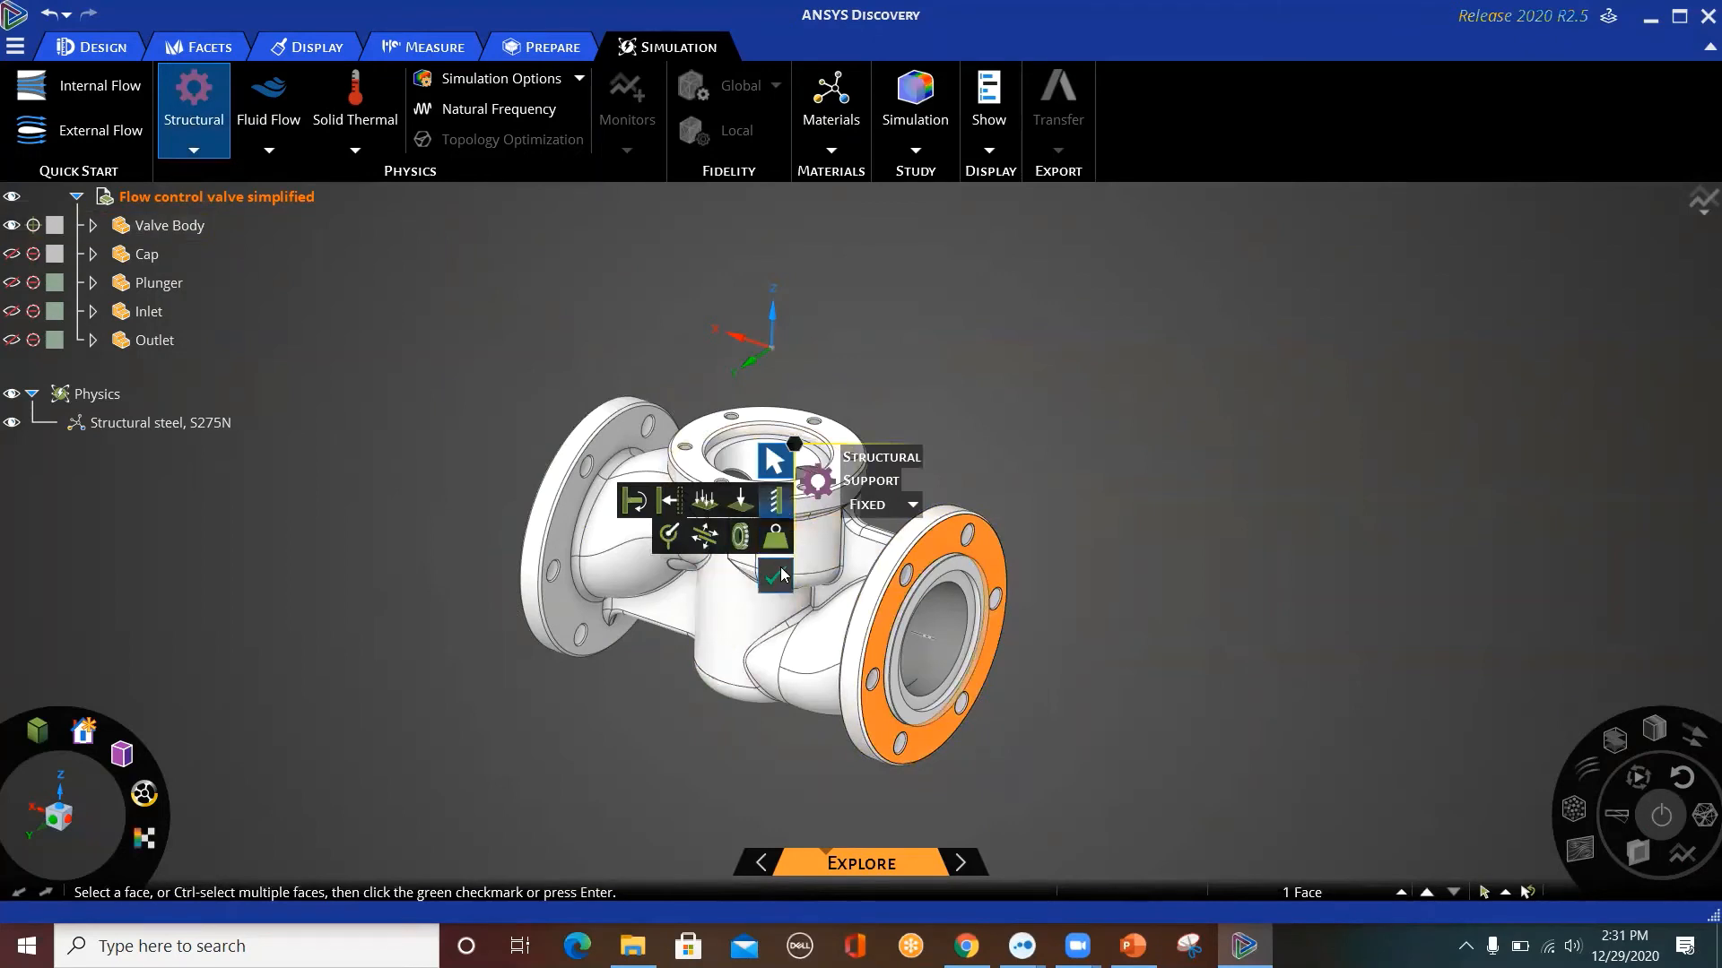
key(Return)
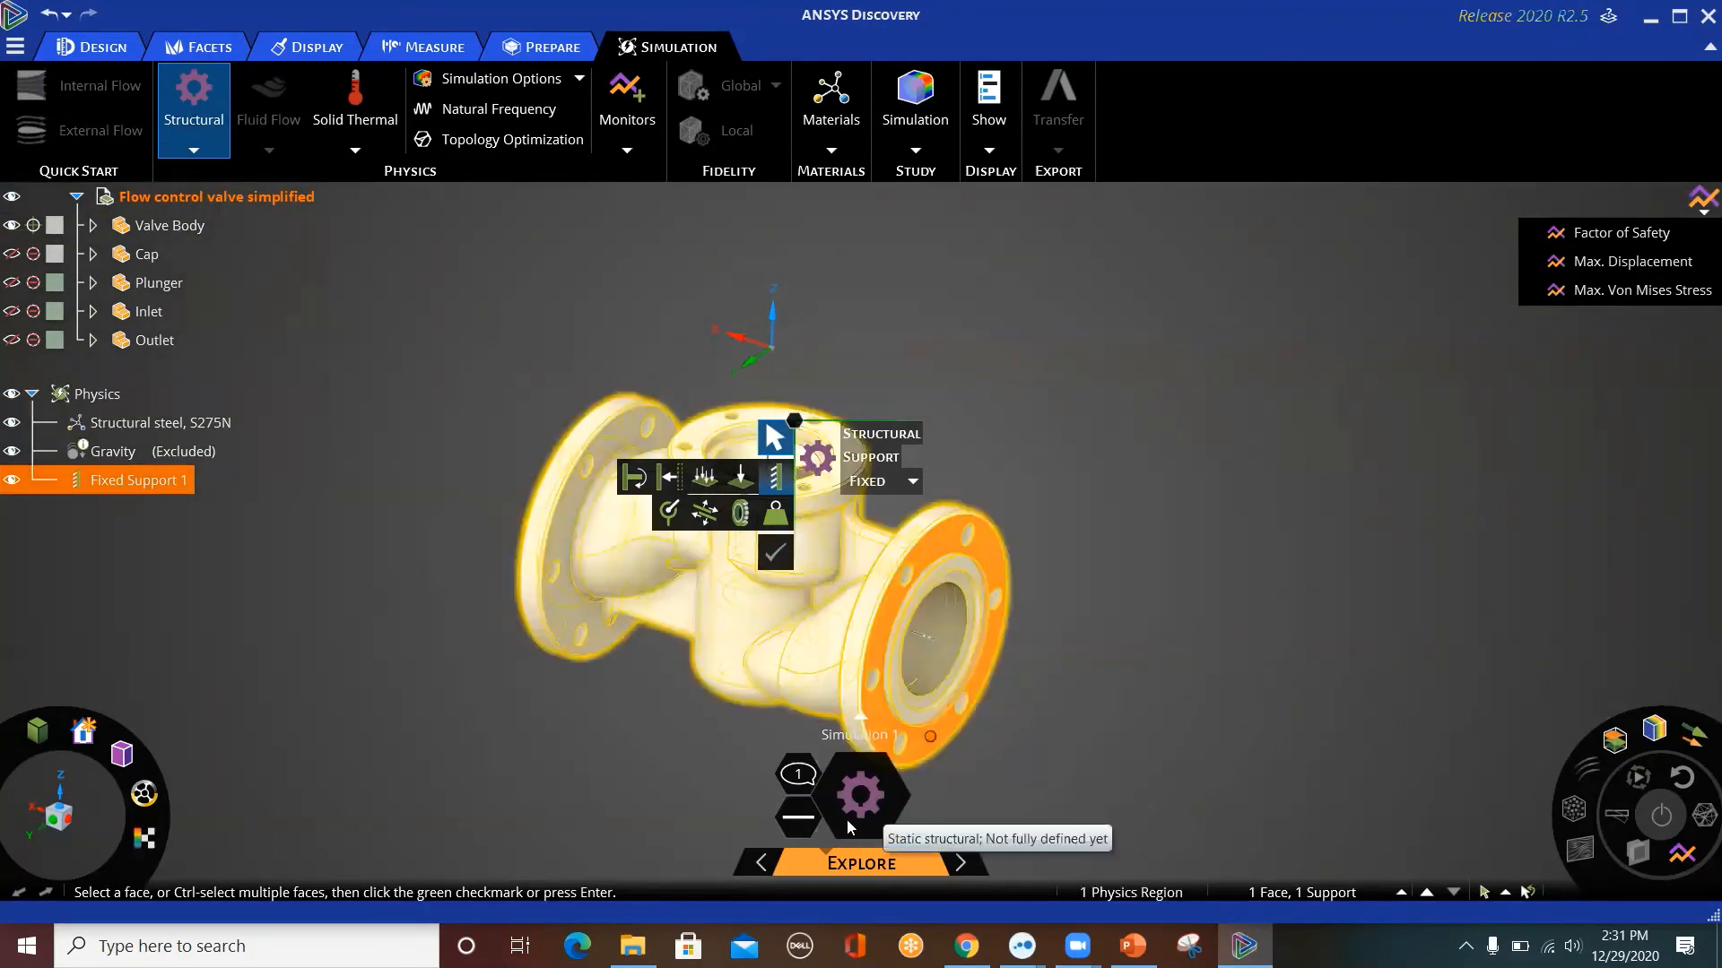
click(918, 798)
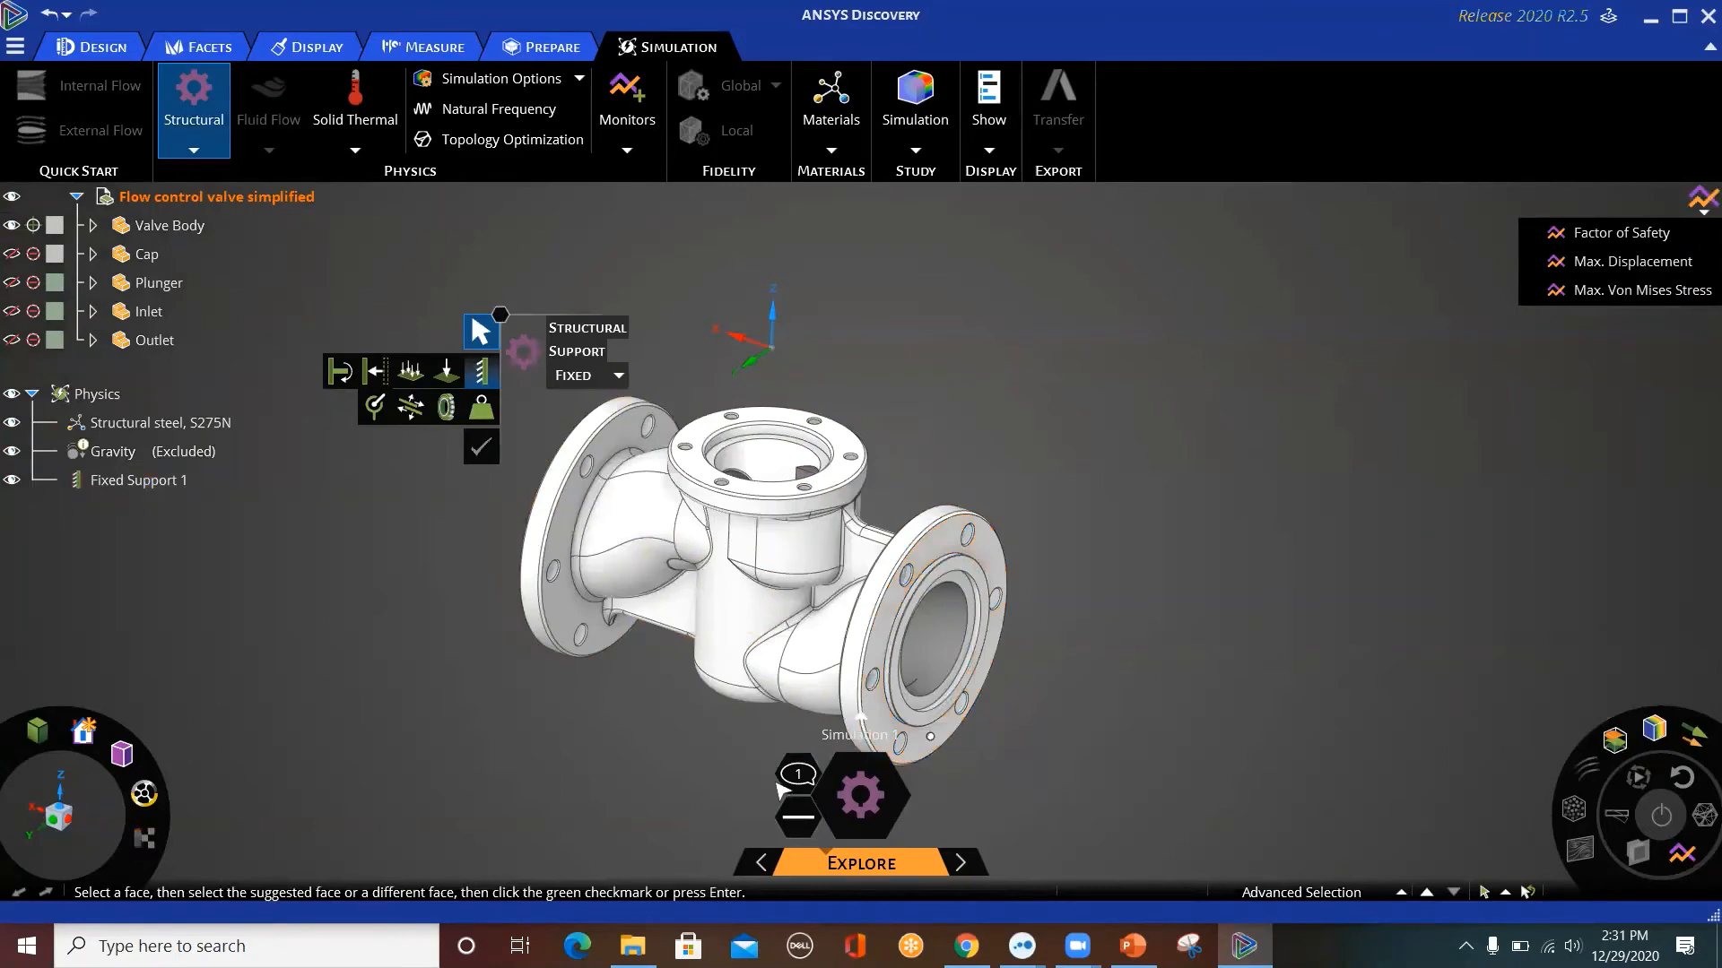
mouse_move(801, 779)
key(Escape)
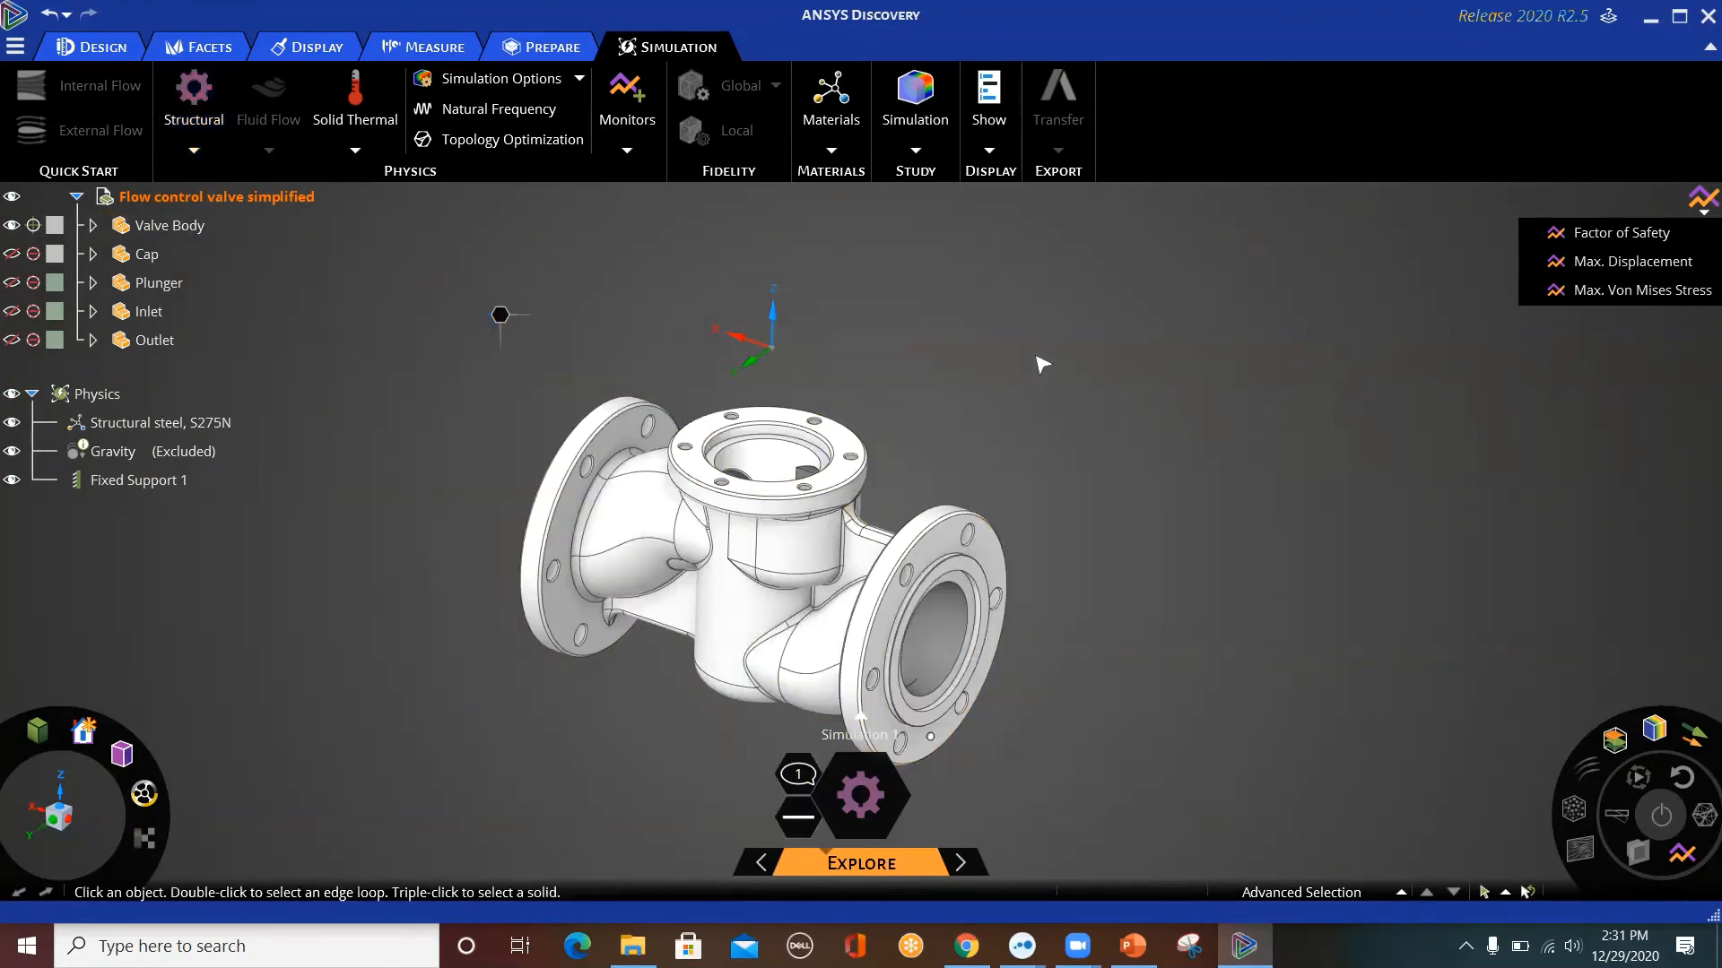
Apply a structural pressure of 100 Pa to the ring face of the valve body's upper flange.
middle_drag(932, 426, 1040, 467)
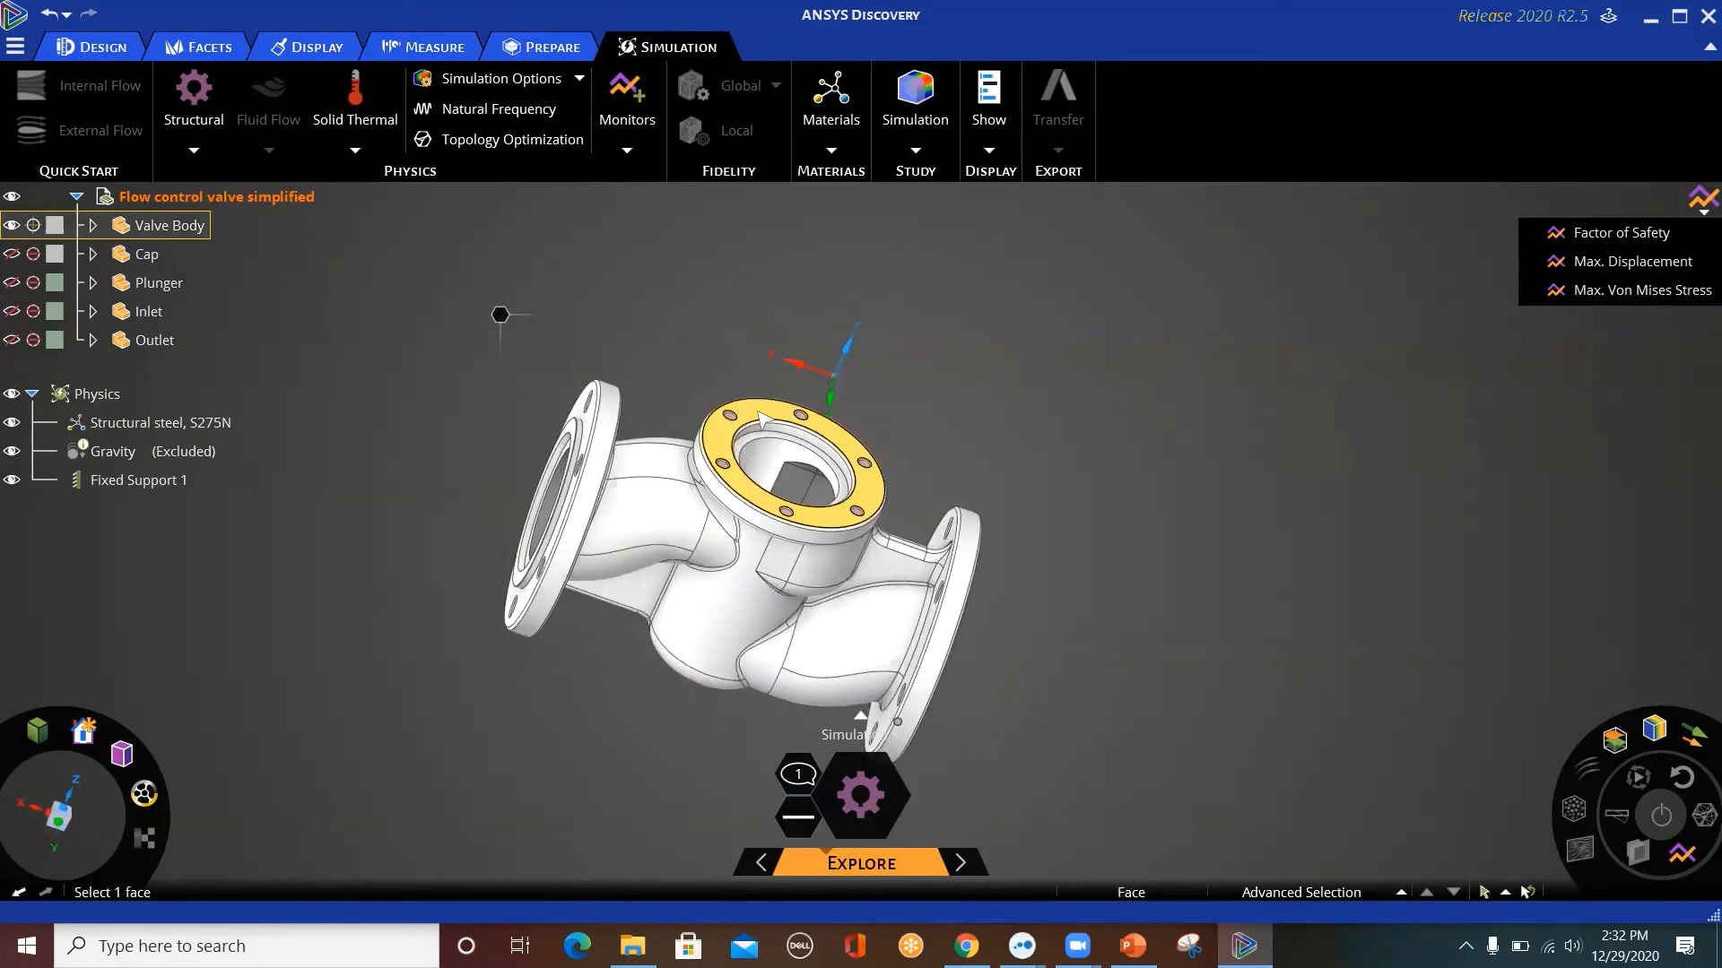
click(762, 420)
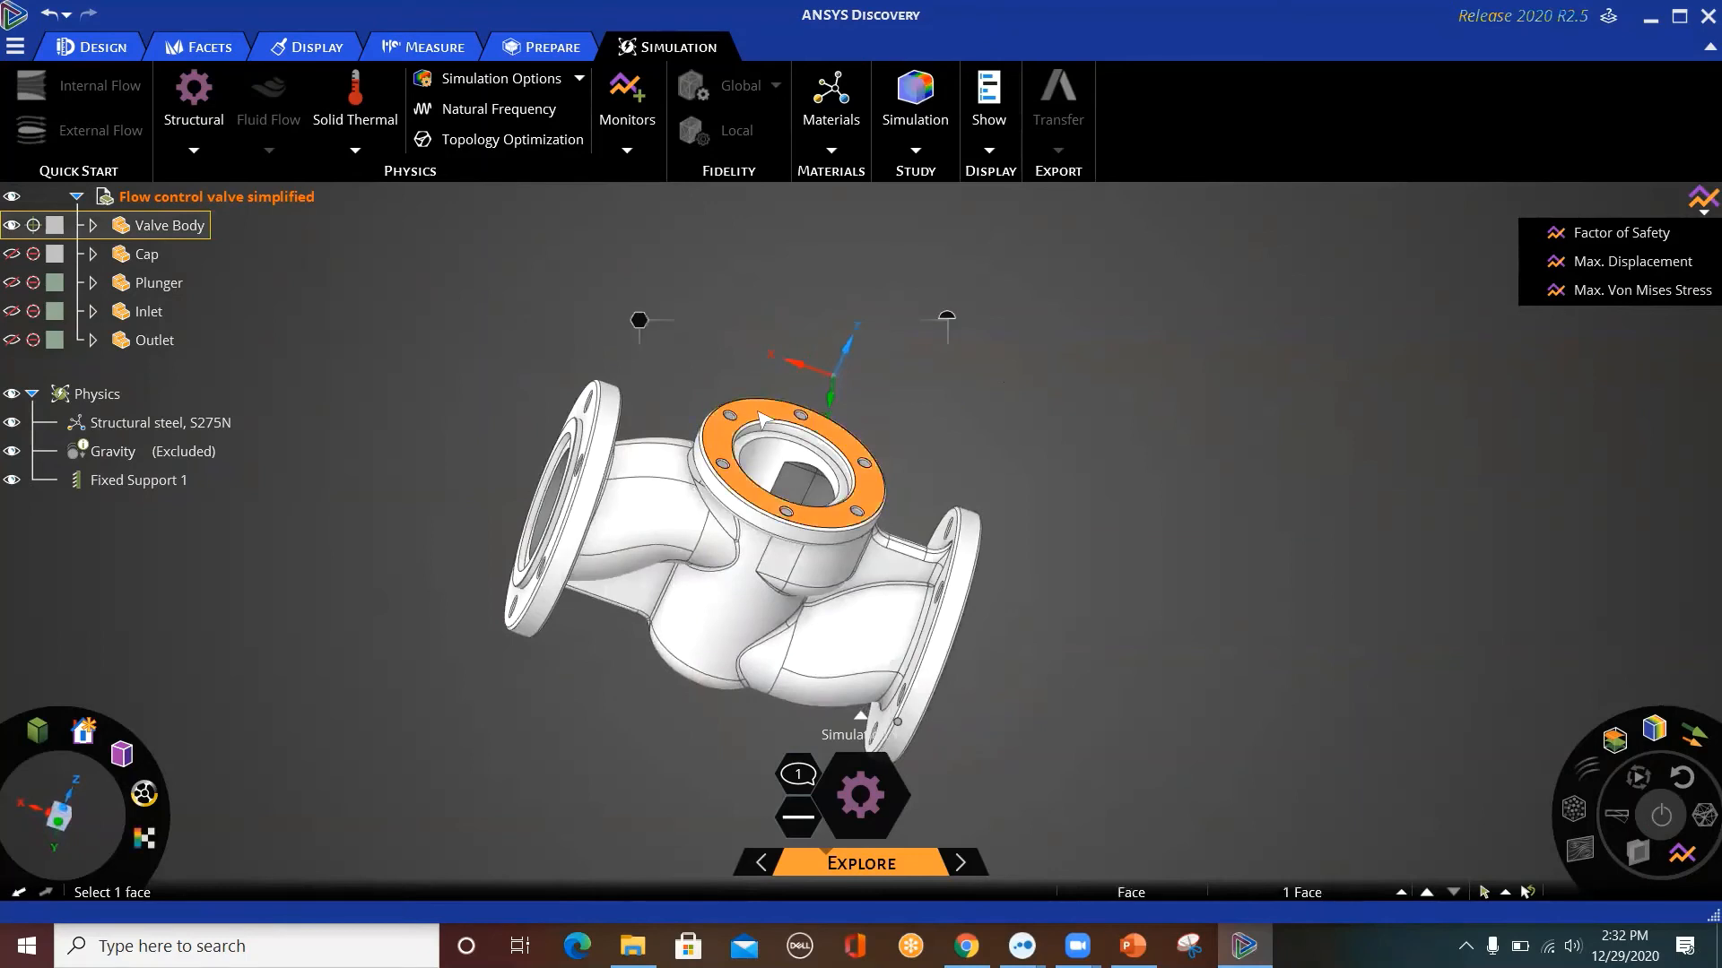
click(194, 150)
click(207, 223)
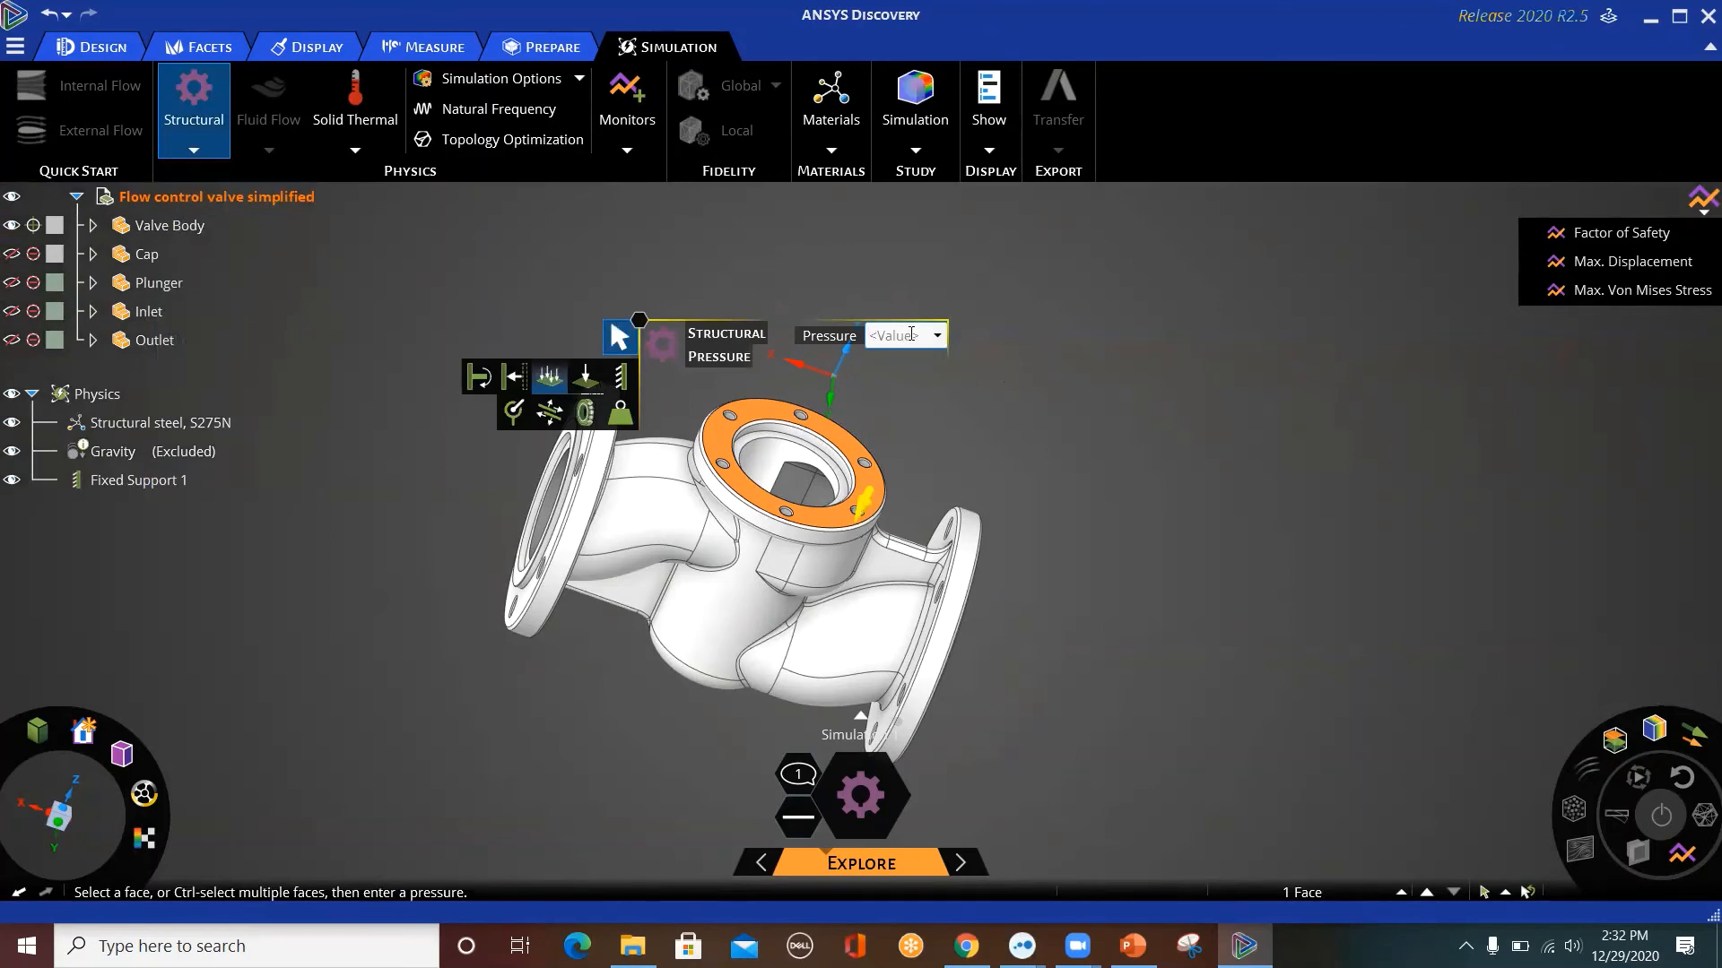
text(100 Pa)
click(937, 336)
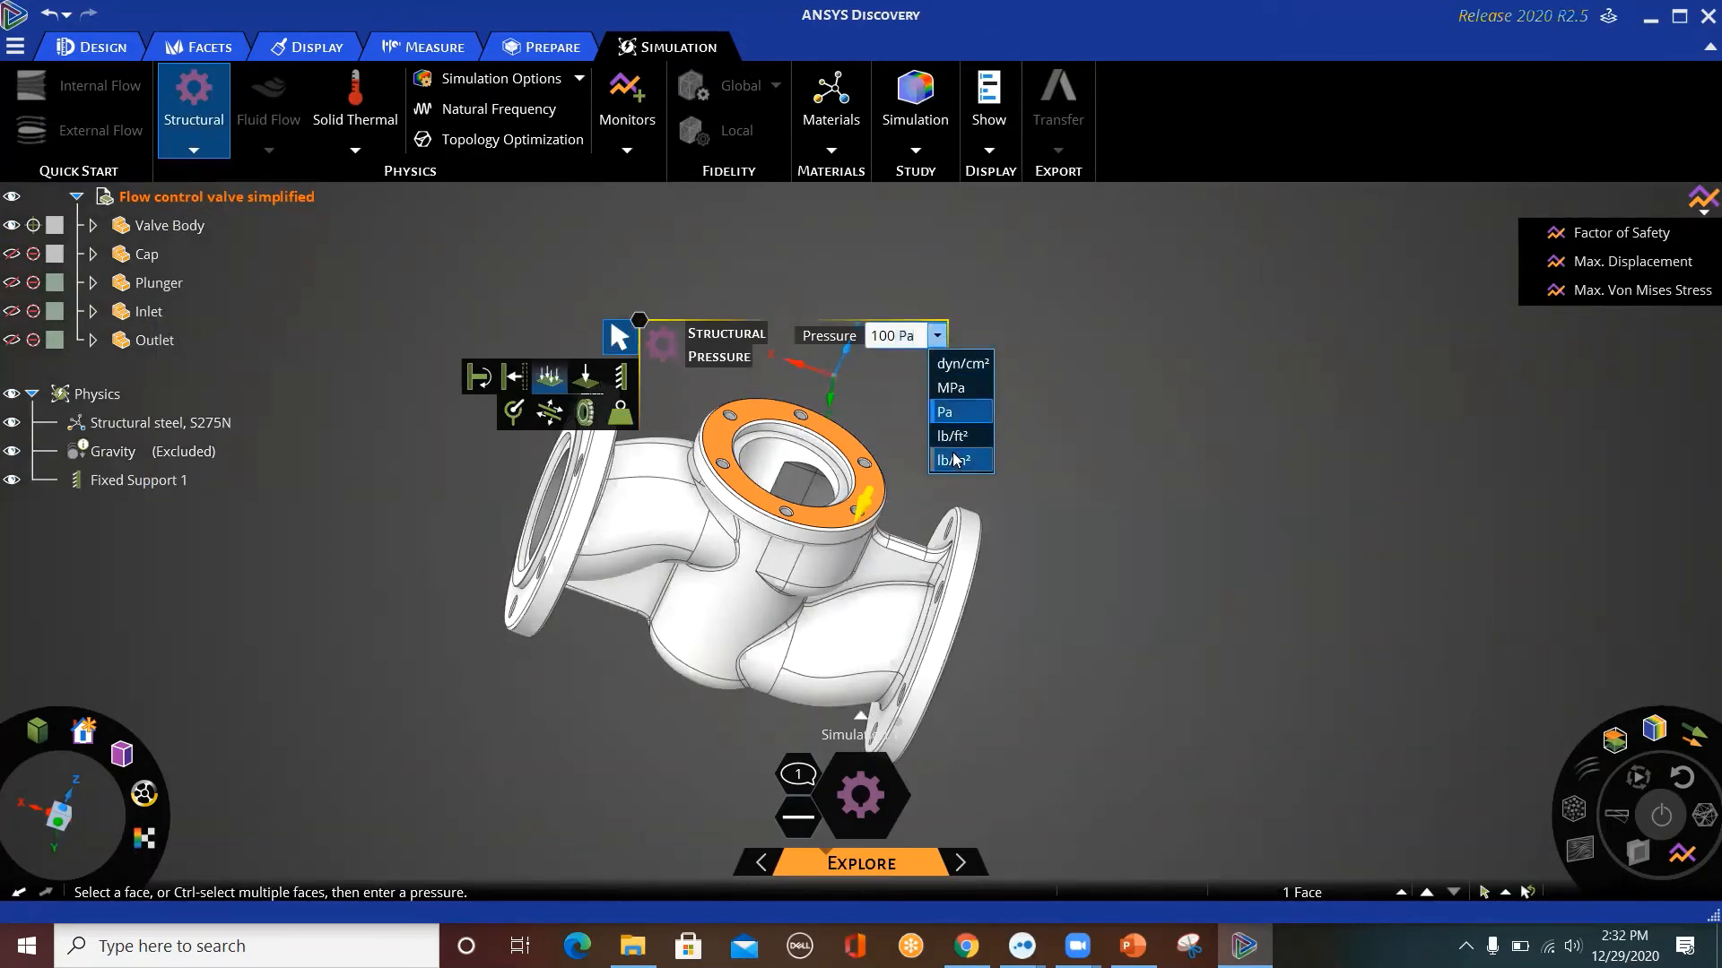
click(1022, 321)
key(Return)
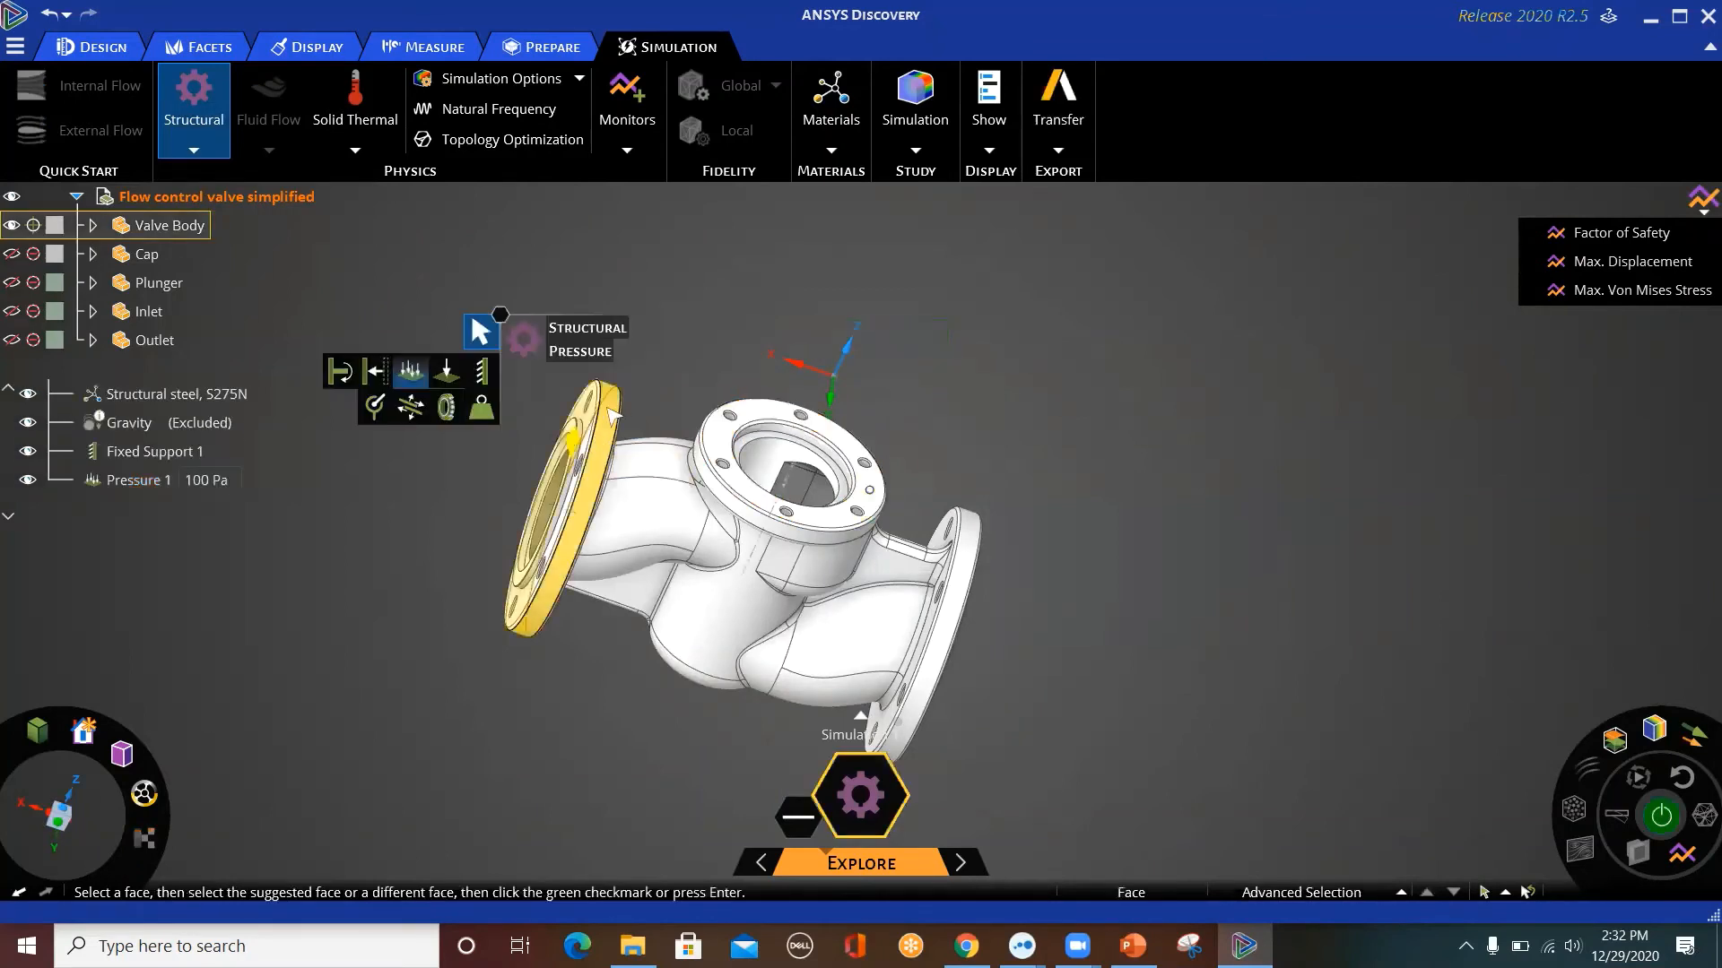
Check in the Physics tree which valve body faces carry the pressure load and the fixed support.
click(146, 485)
click(249, 566)
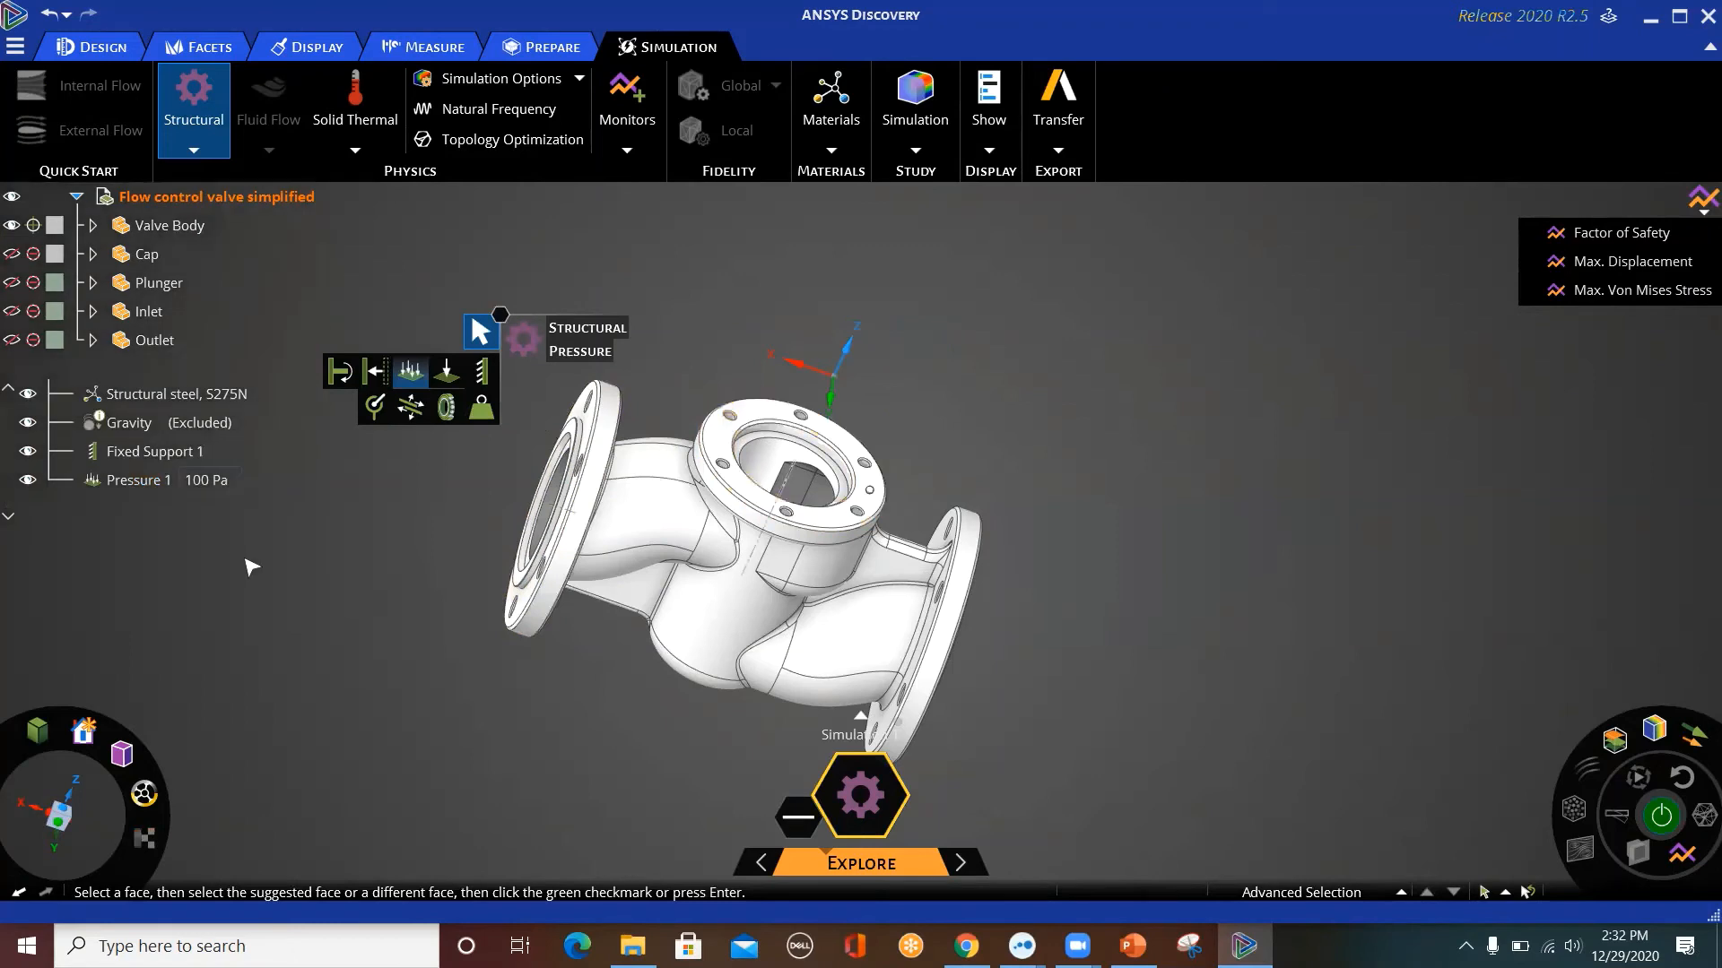
click(162, 485)
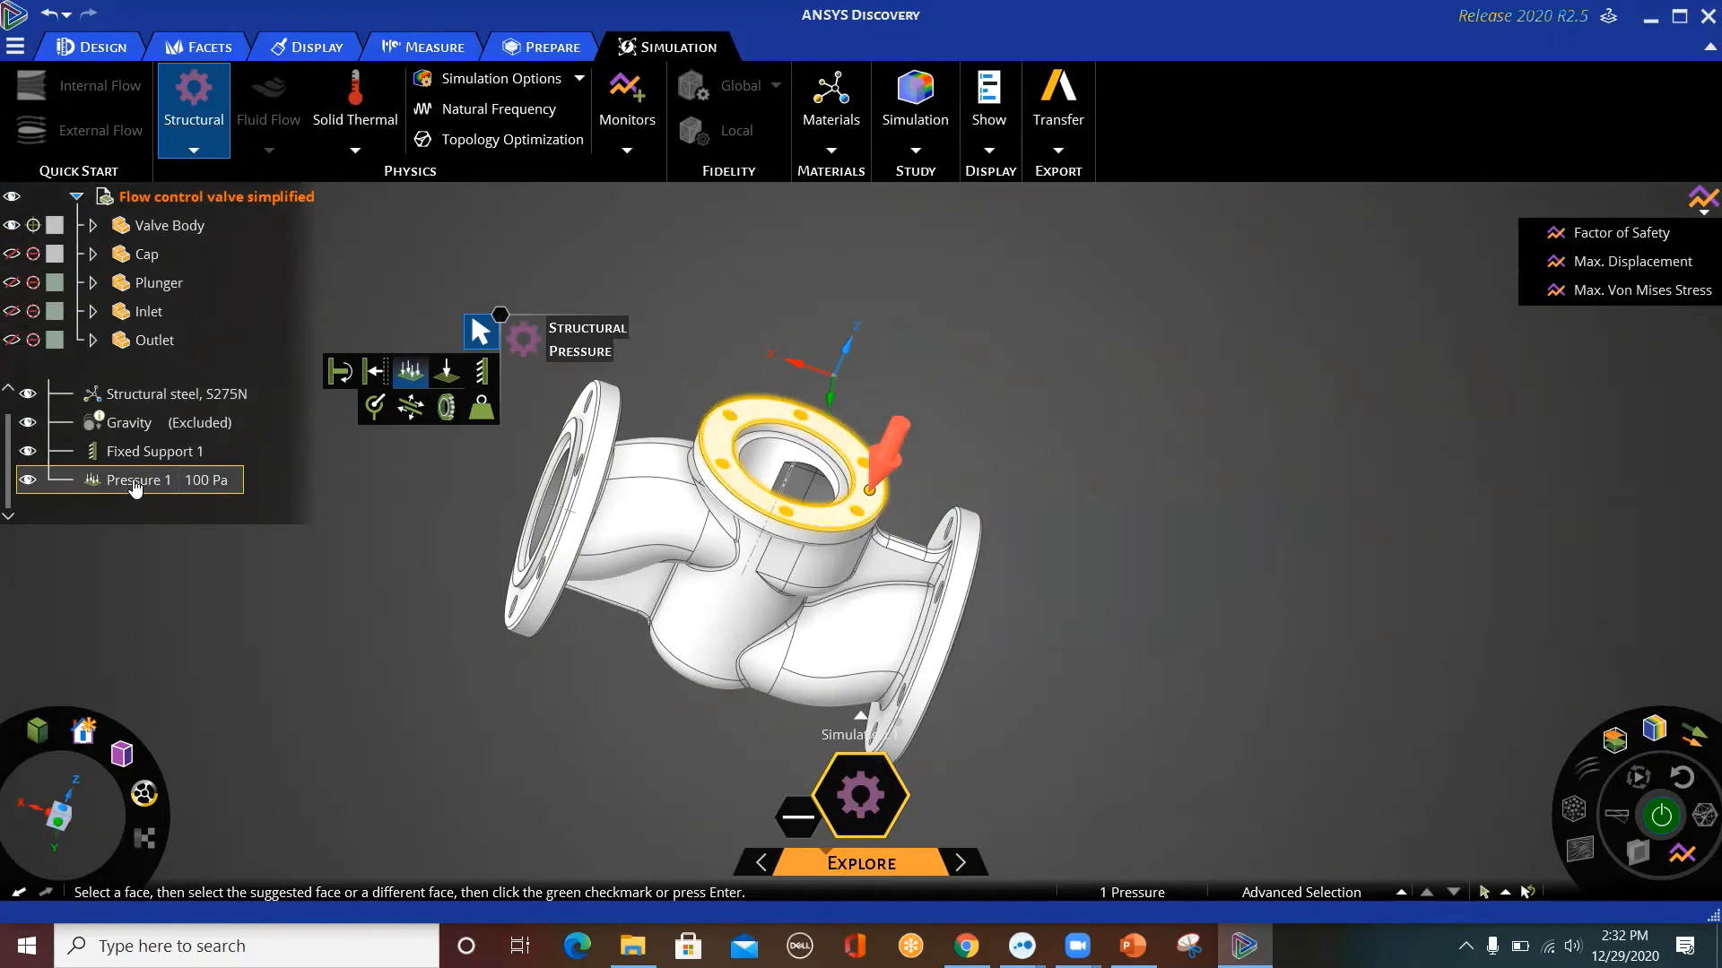
click(135, 461)
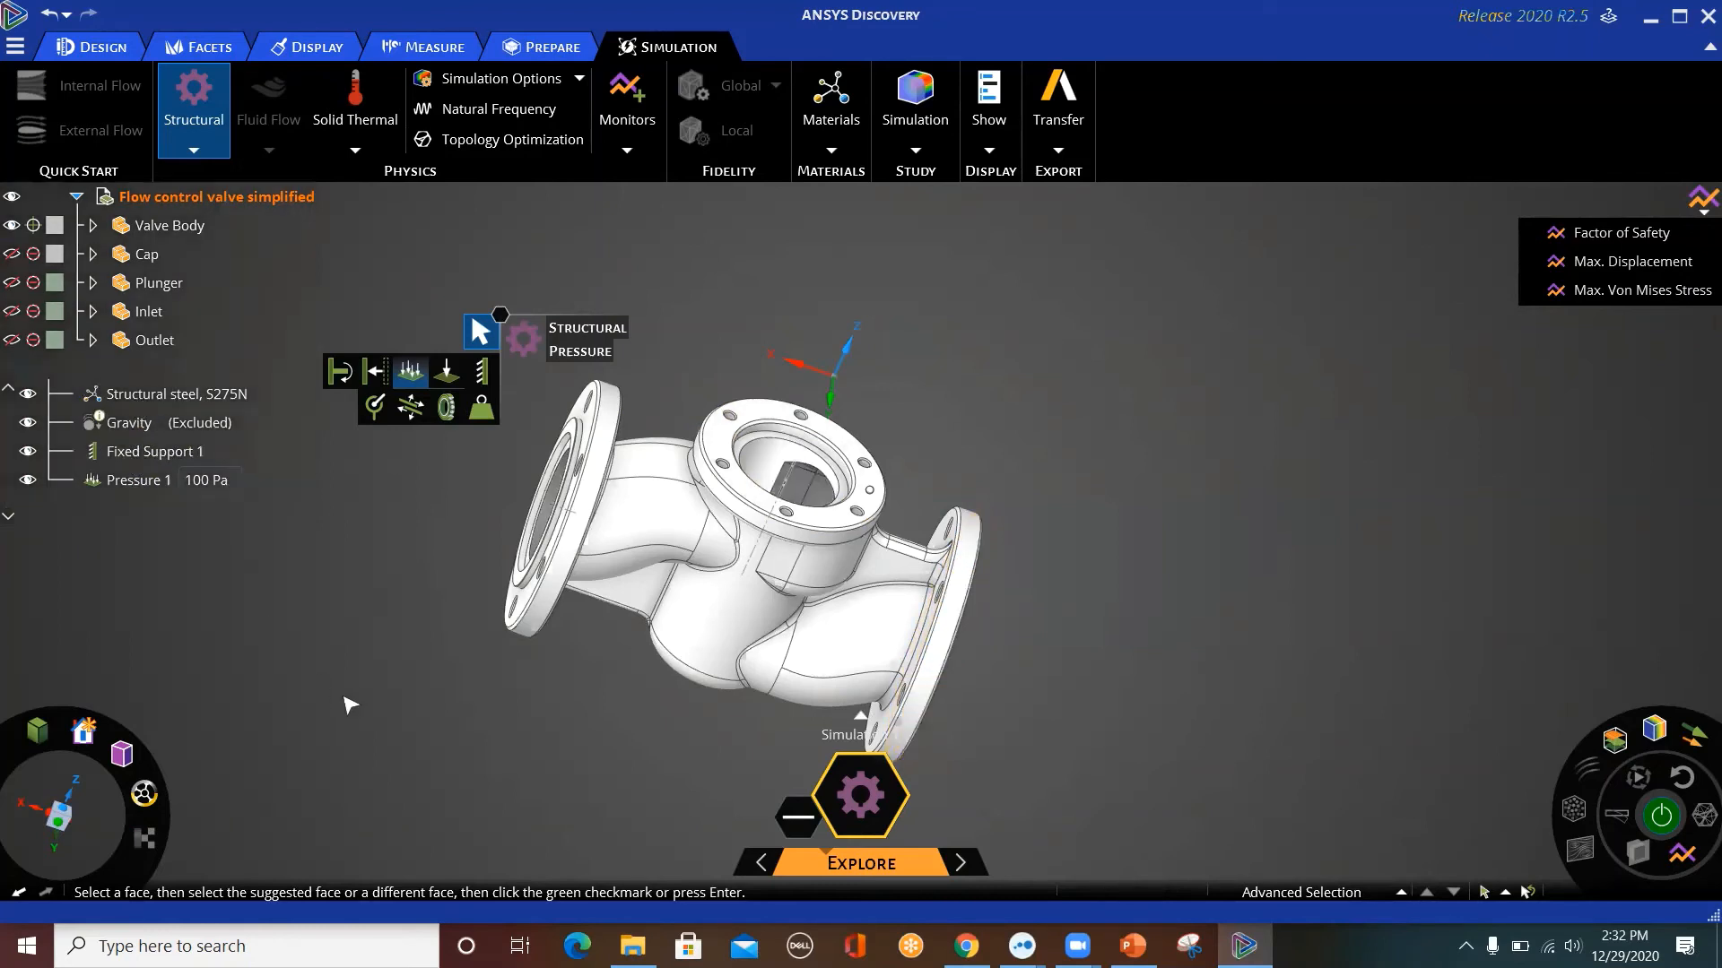
Solve the static structural simulation and examine the displacement contours and monitor values on the valve body.
click(1661, 815)
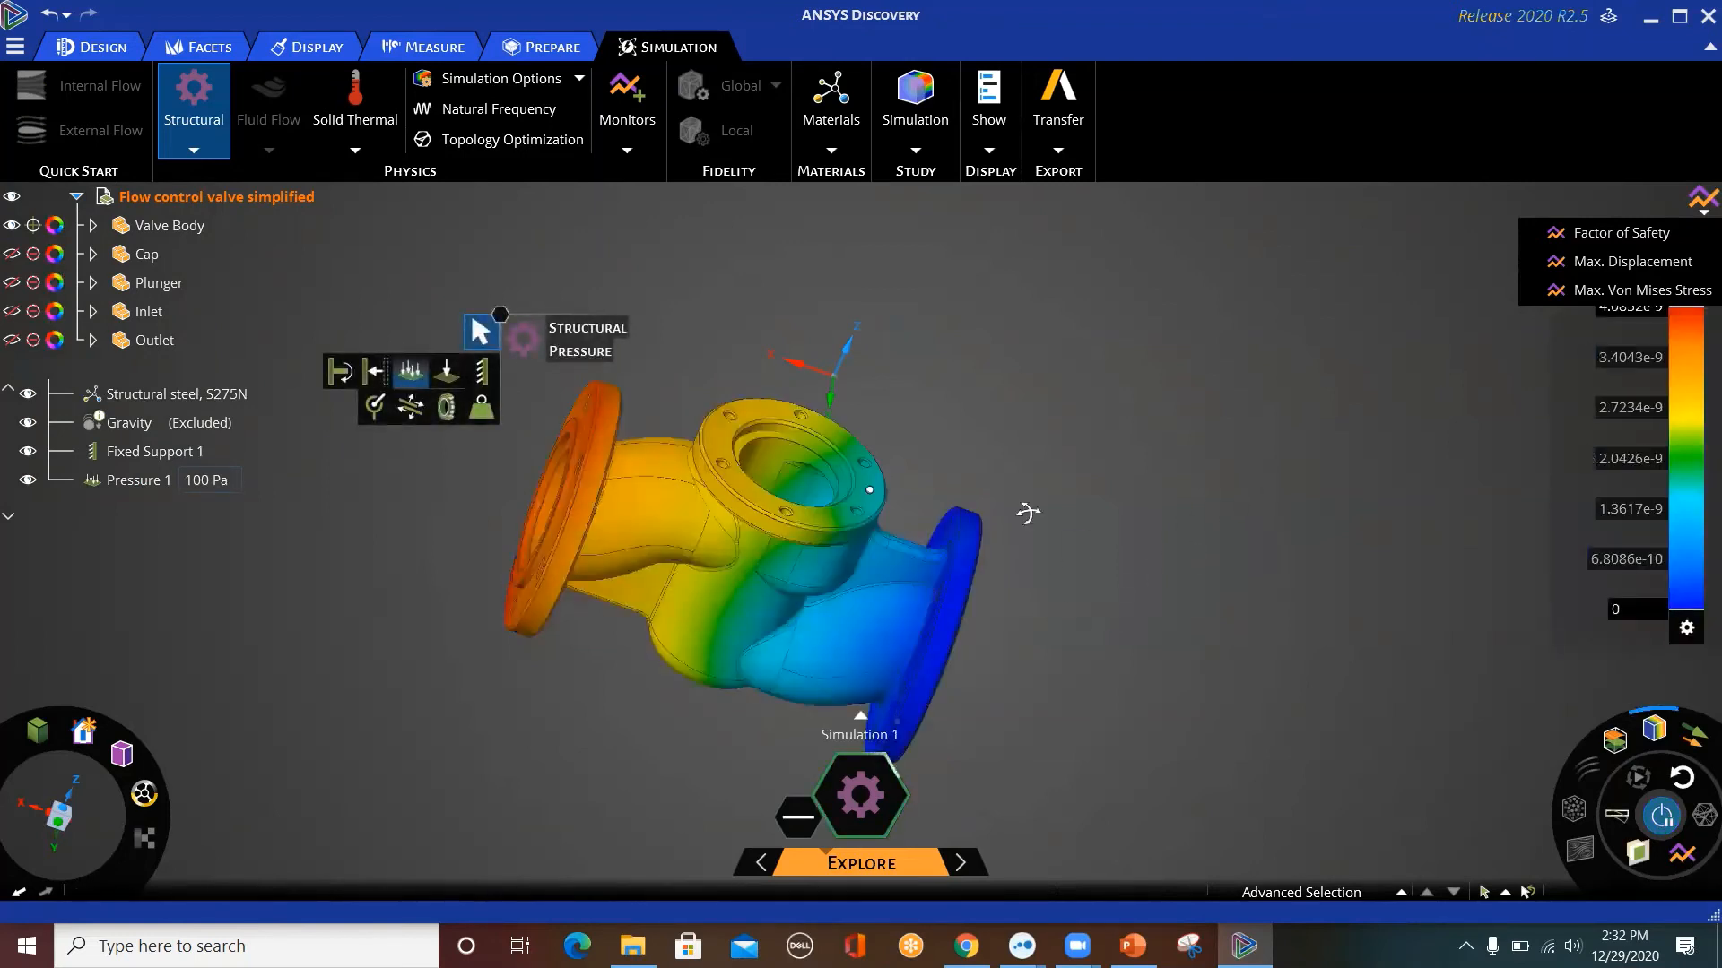
middle_drag(1025, 512, 1461, 384)
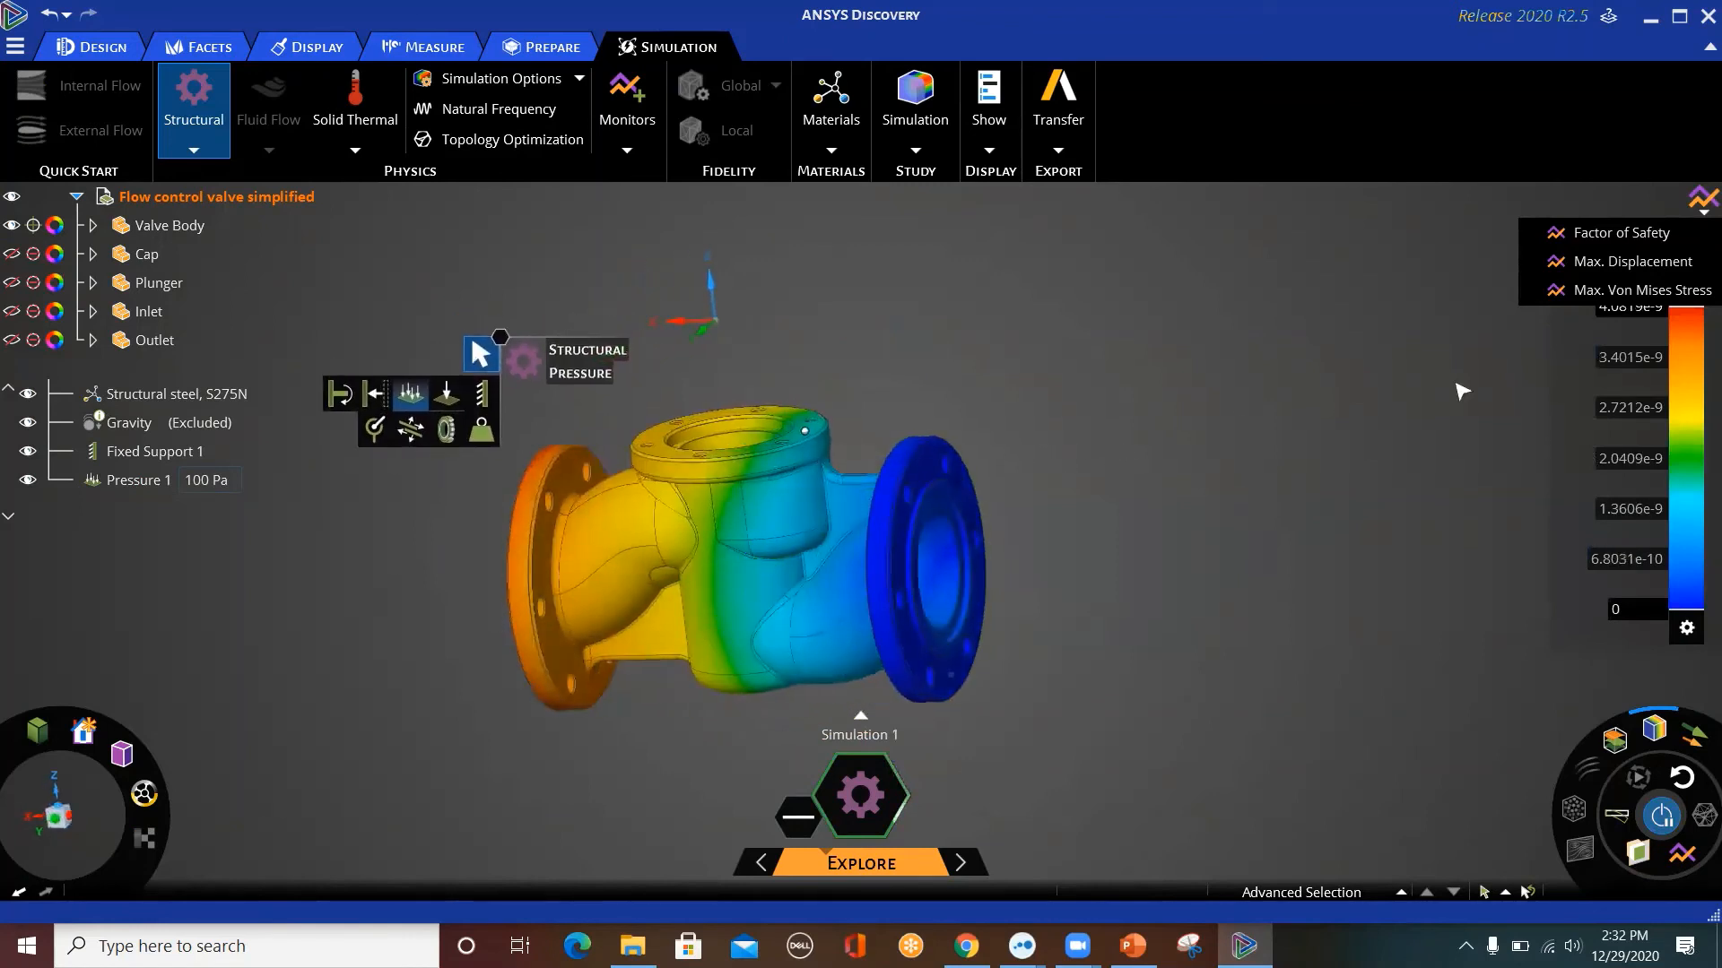
mouse_move(1641, 261)
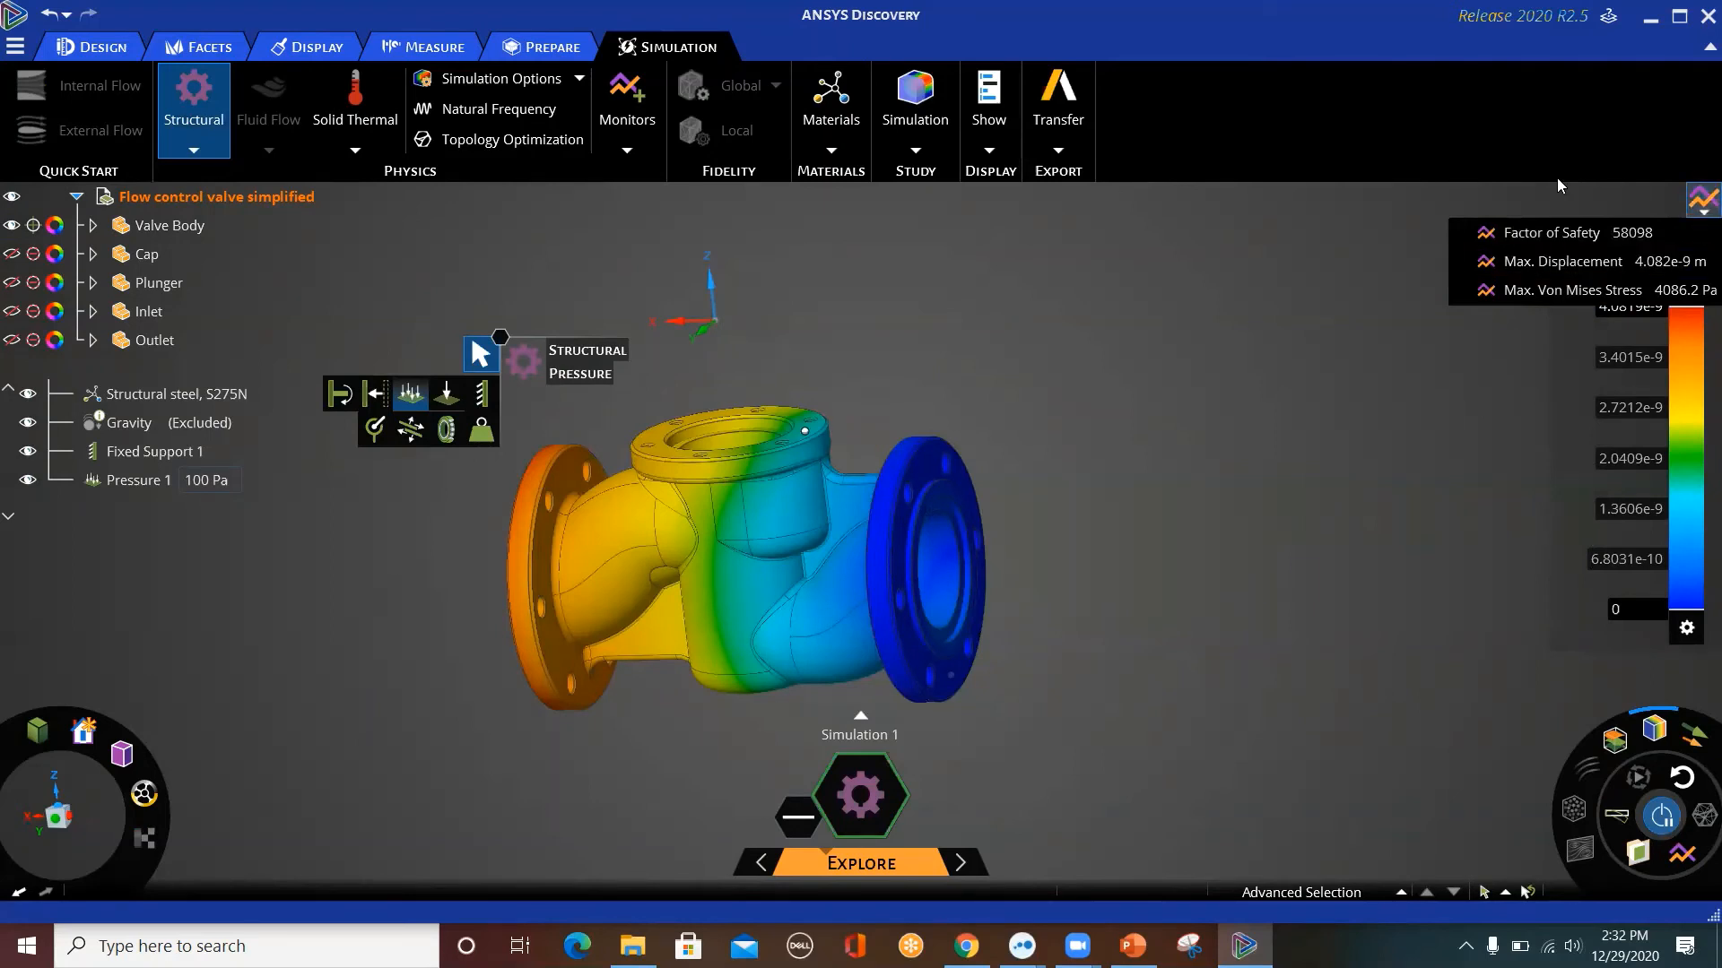
Switch the valve simulation to the Refine stage and review the structural conditions offered there.
scroll(1447, 545, down, 2)
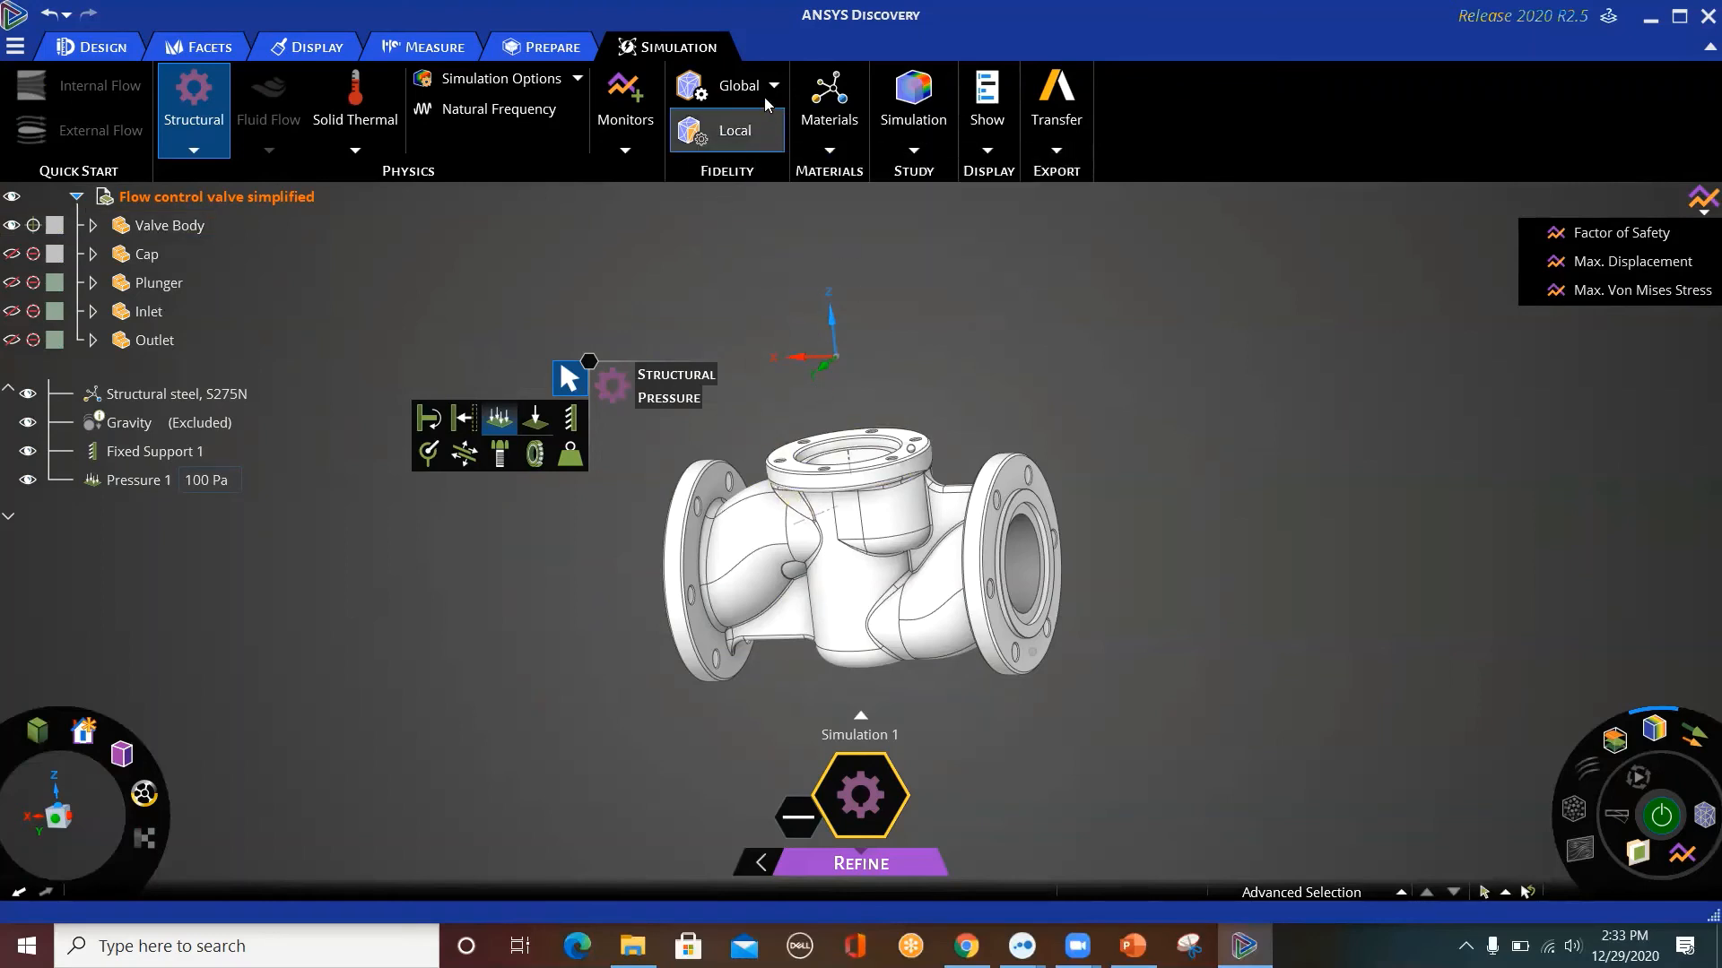
click(206, 149)
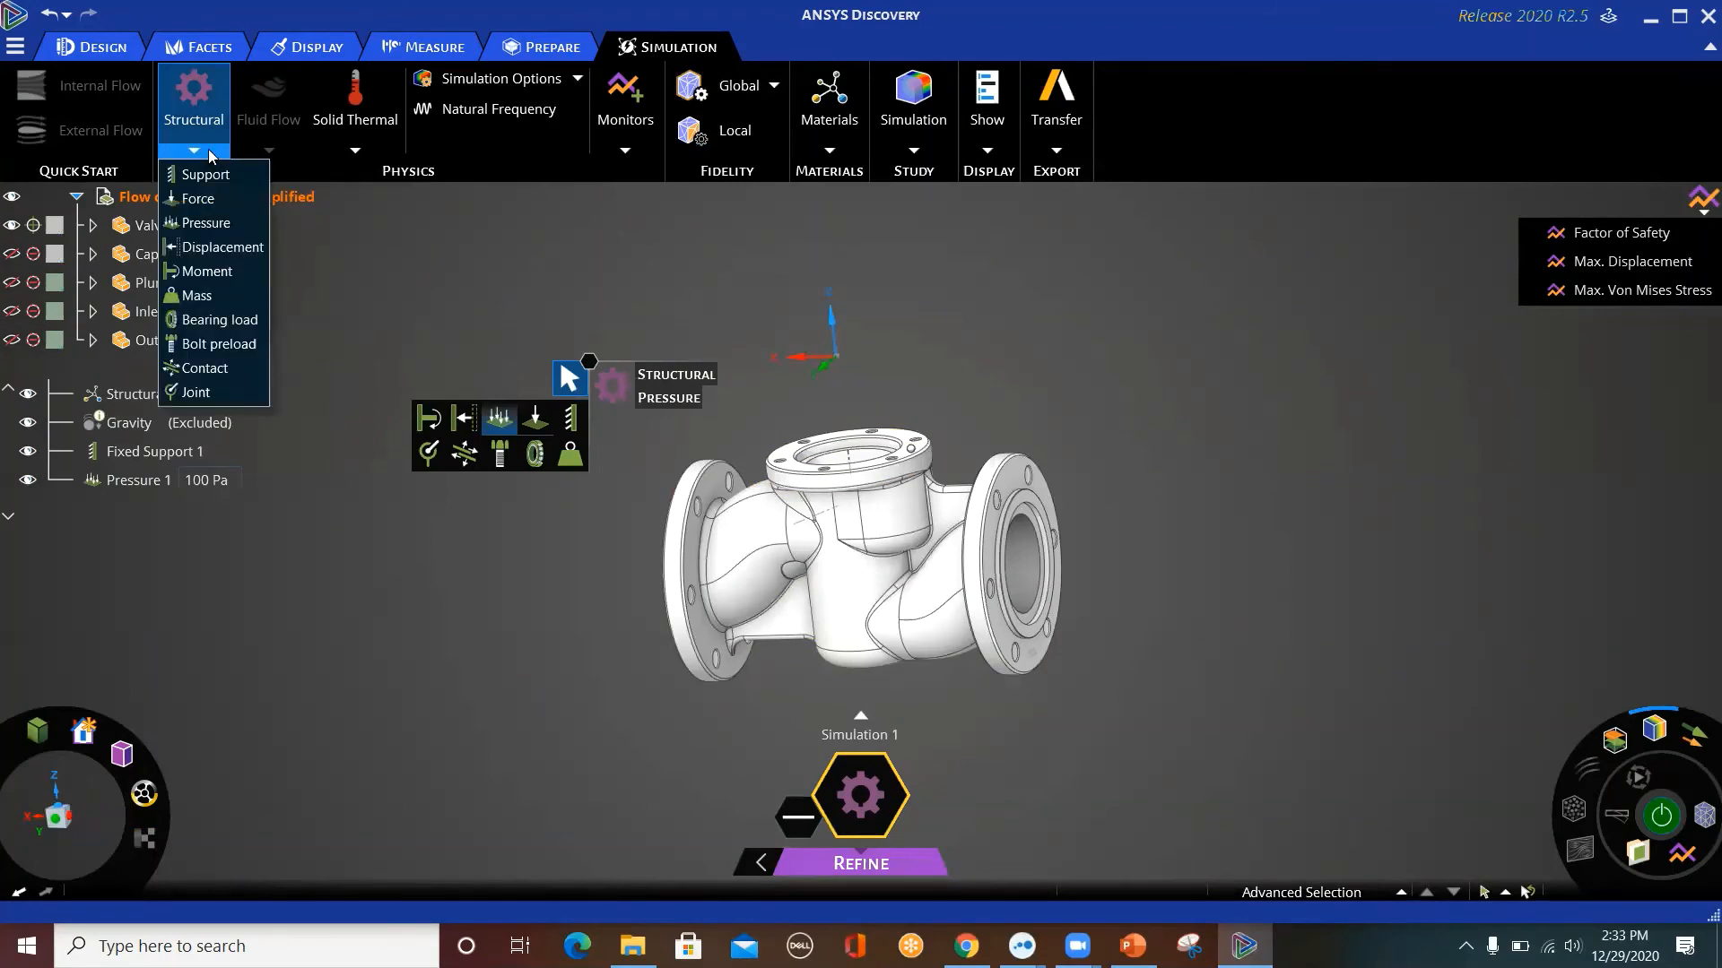
click(1156, 440)
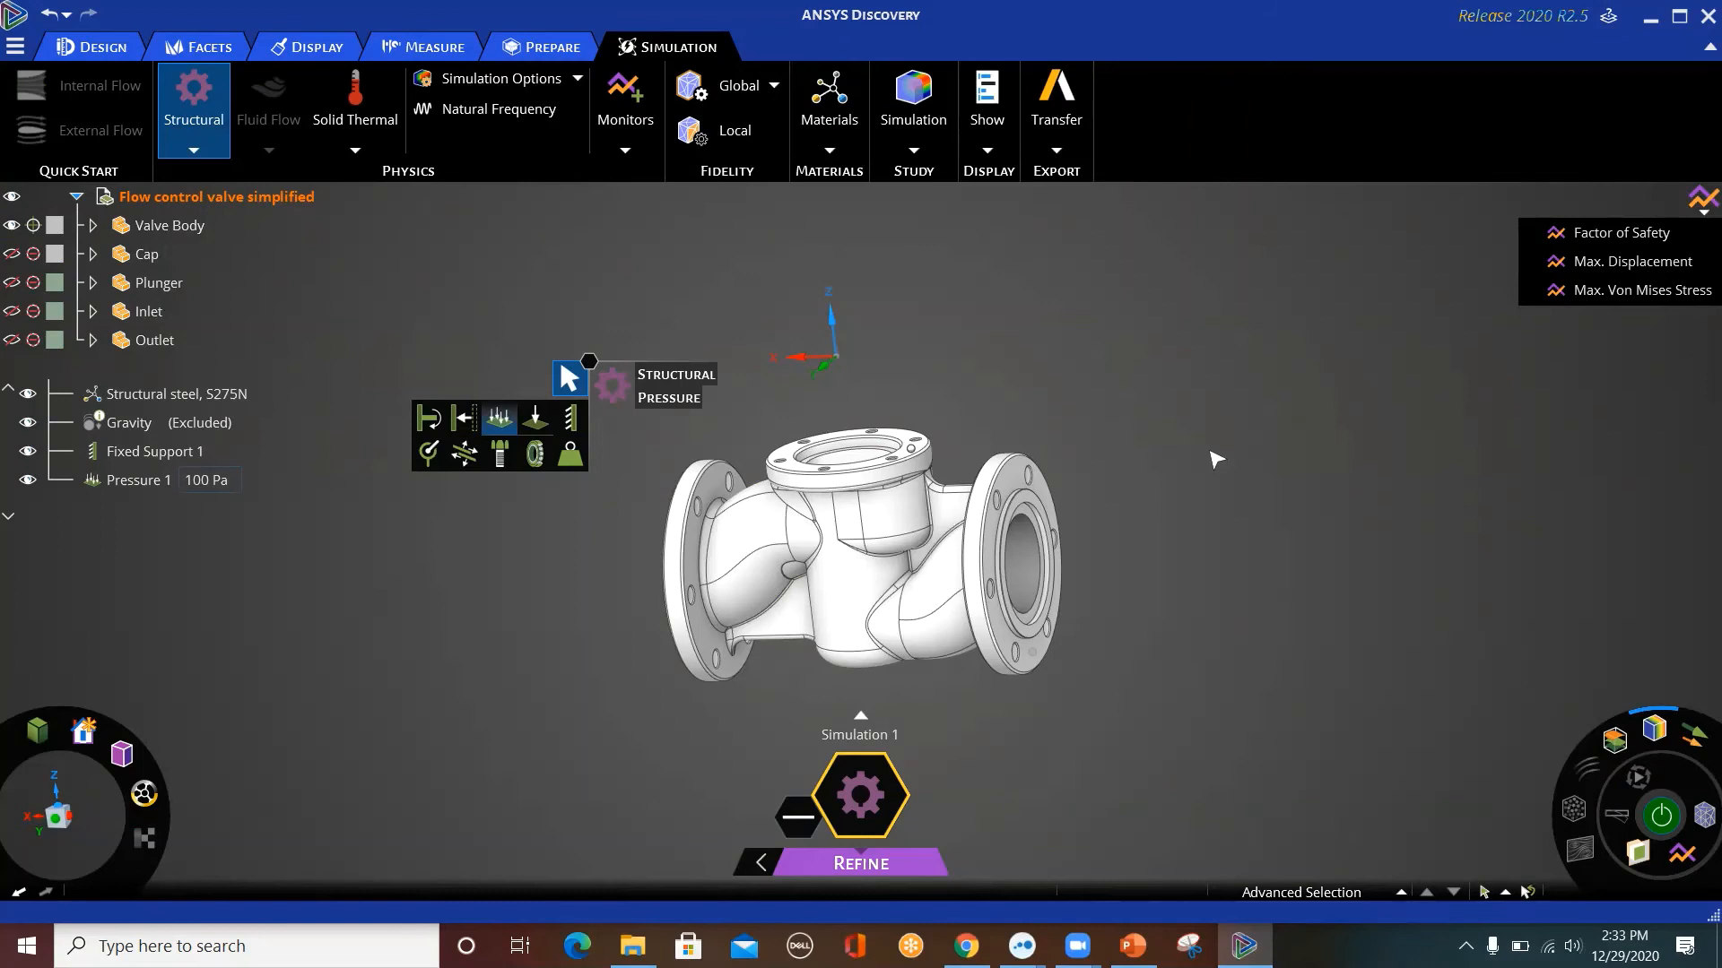
Read the built-in help on setting up a structural pressure condition, and return the valve model to the Explore stage.
key(F1)
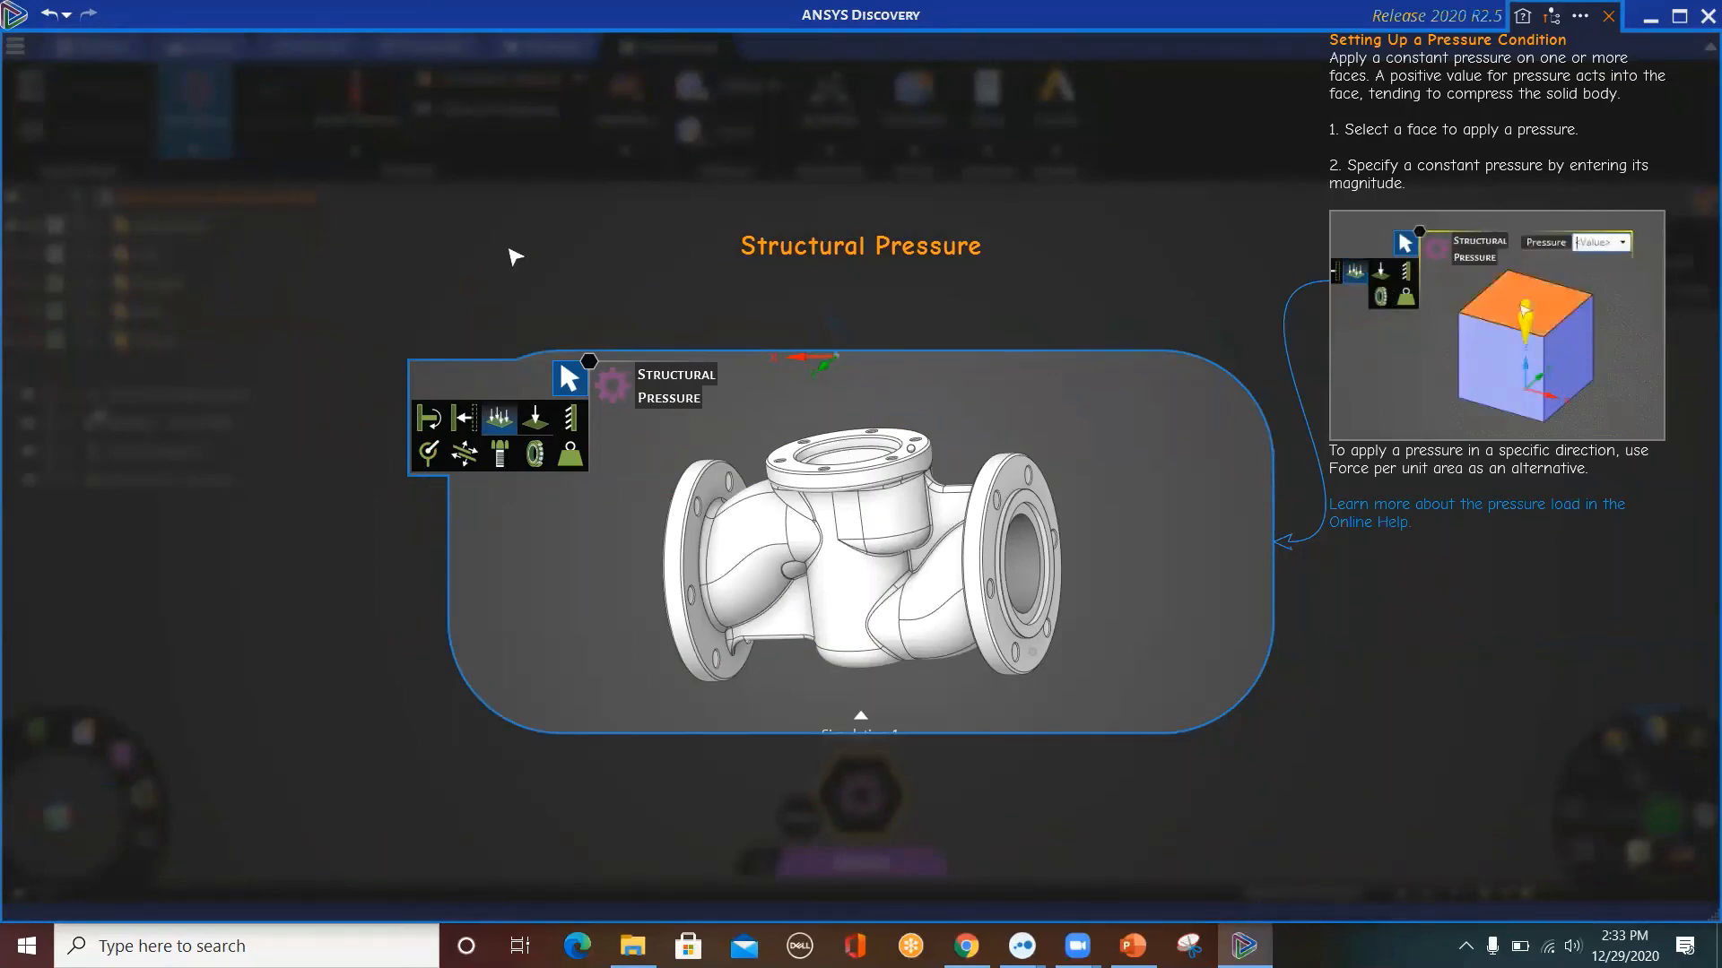
click(511, 259)
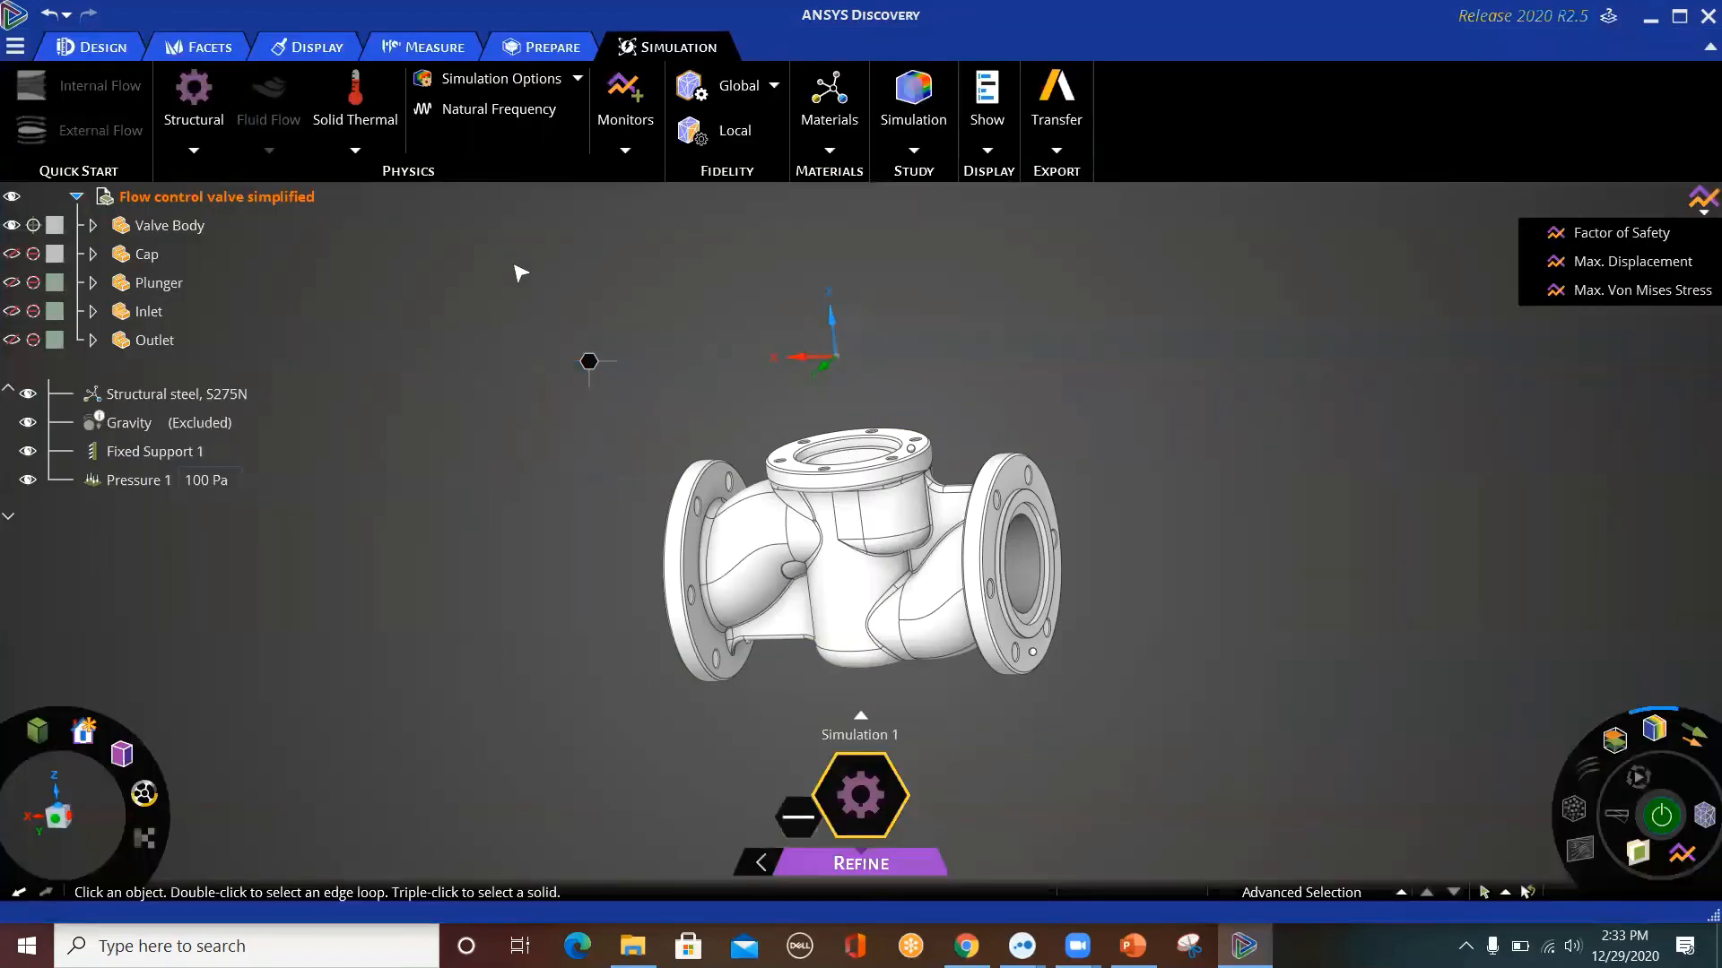
click(169, 396)
middle_drag(724, 475, 863, 408)
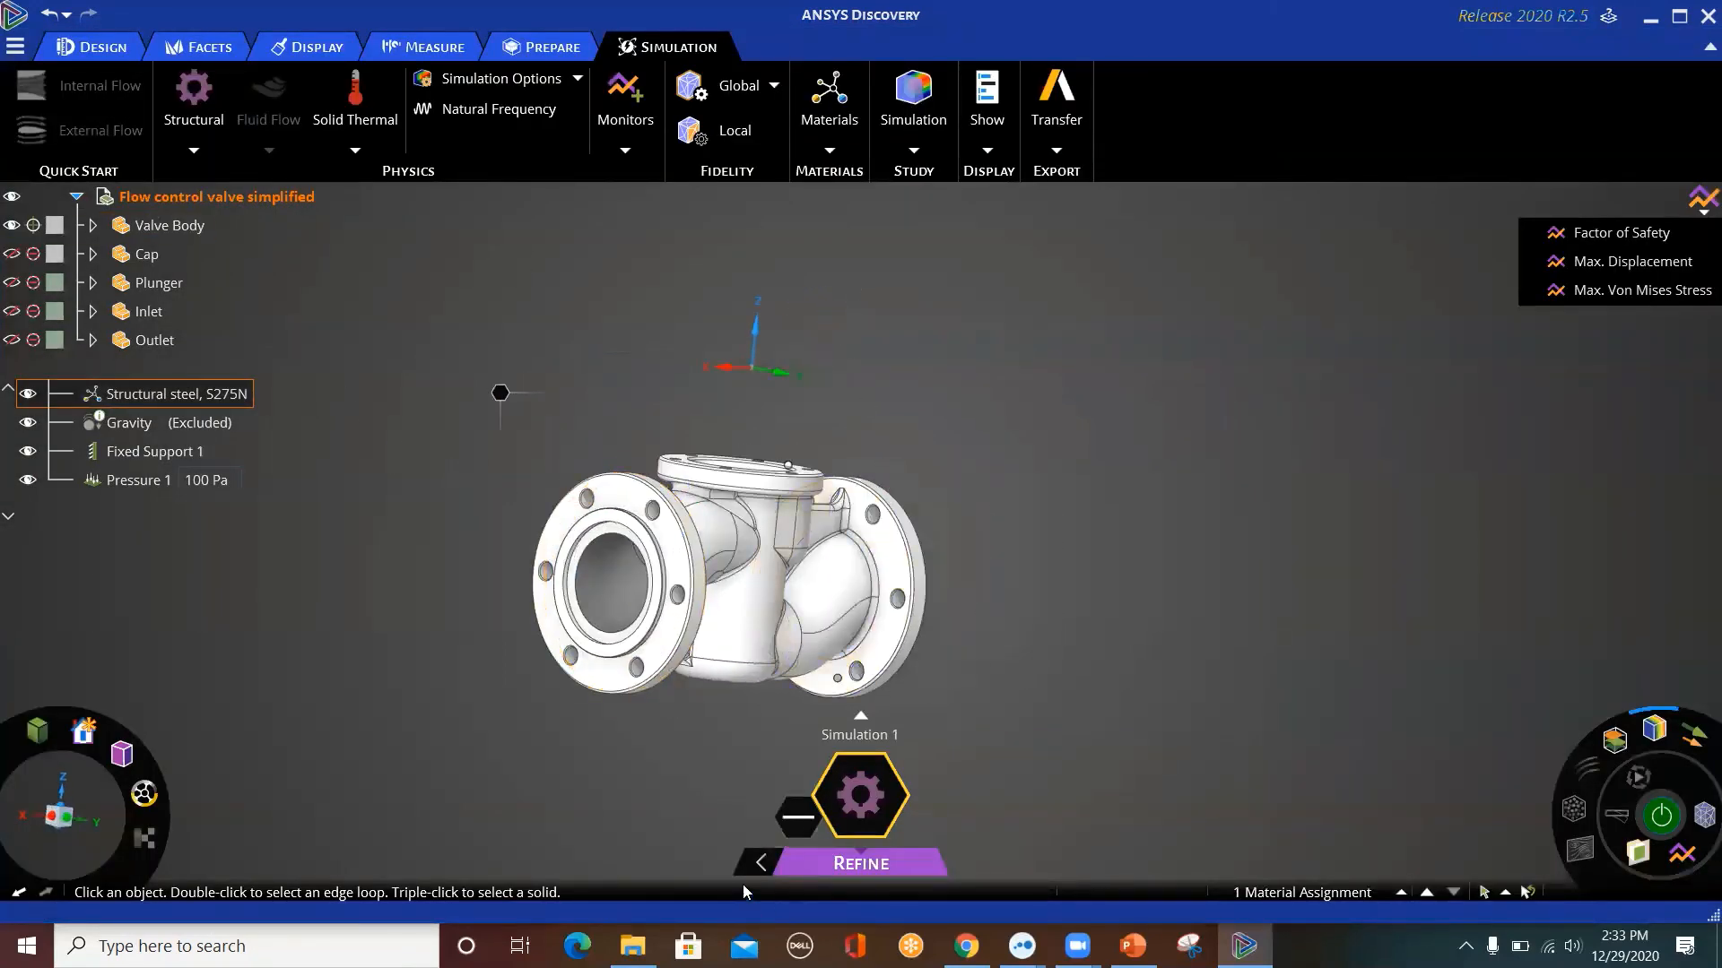
click(722, 862)
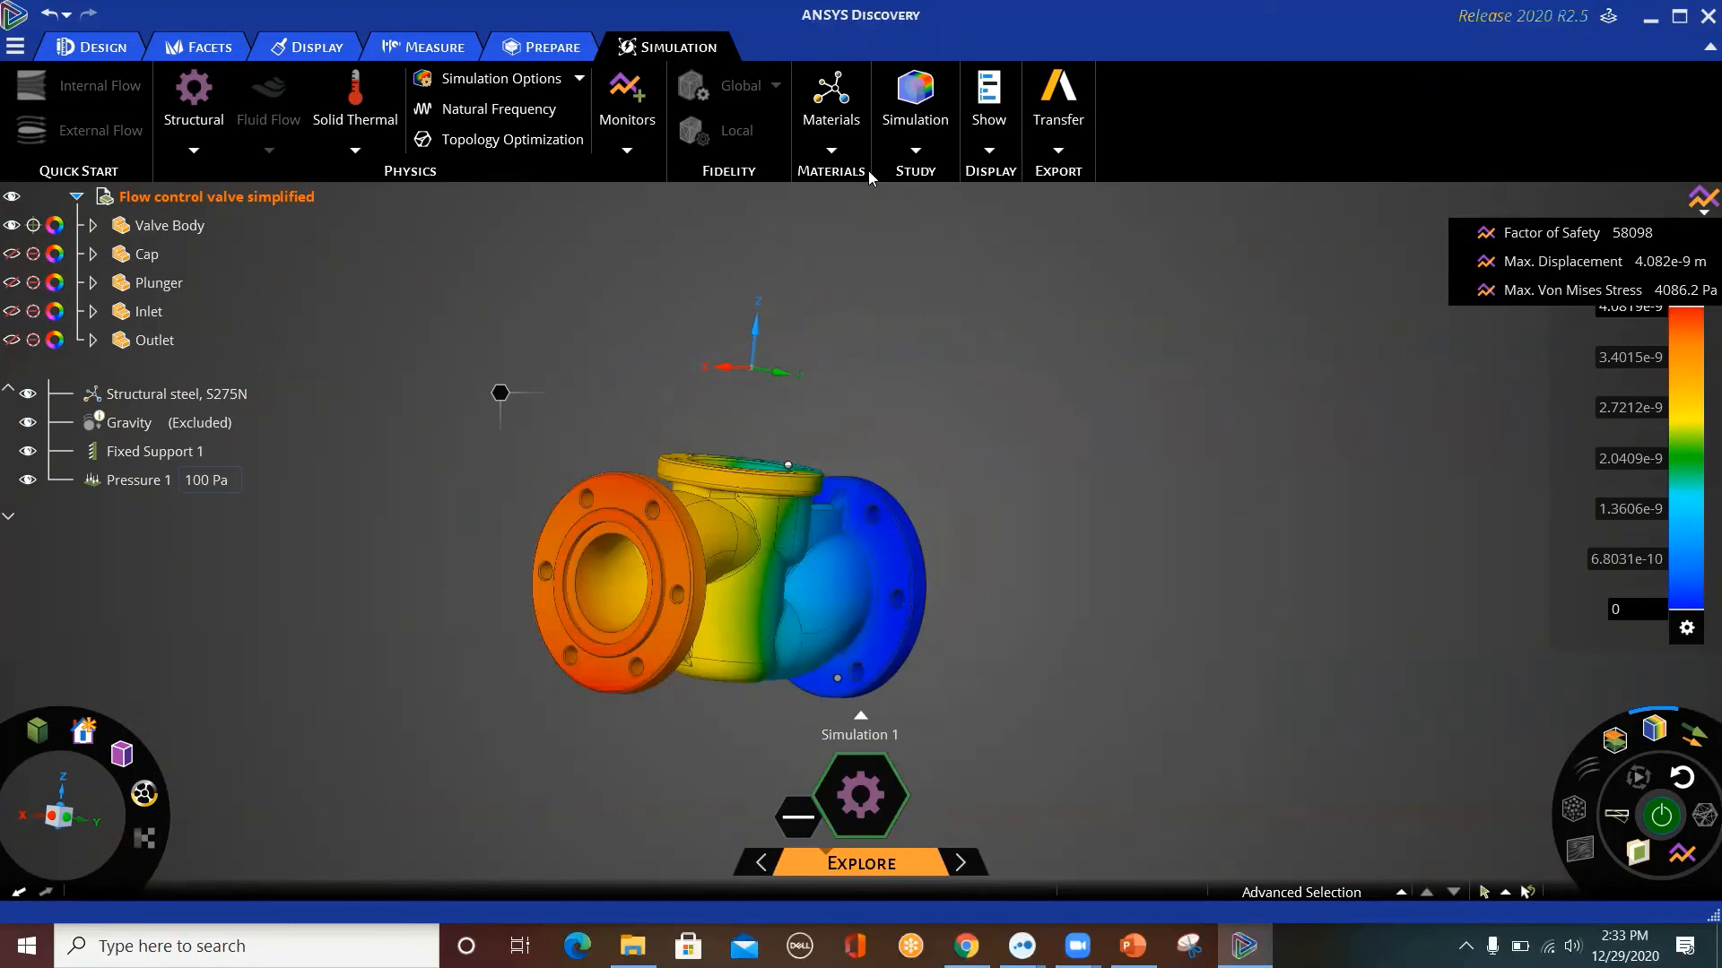
Turn on the help overlay, read the explanations of the Monitors and Structural tools, and close it.
key(F1)
mouse_move(820, 117)
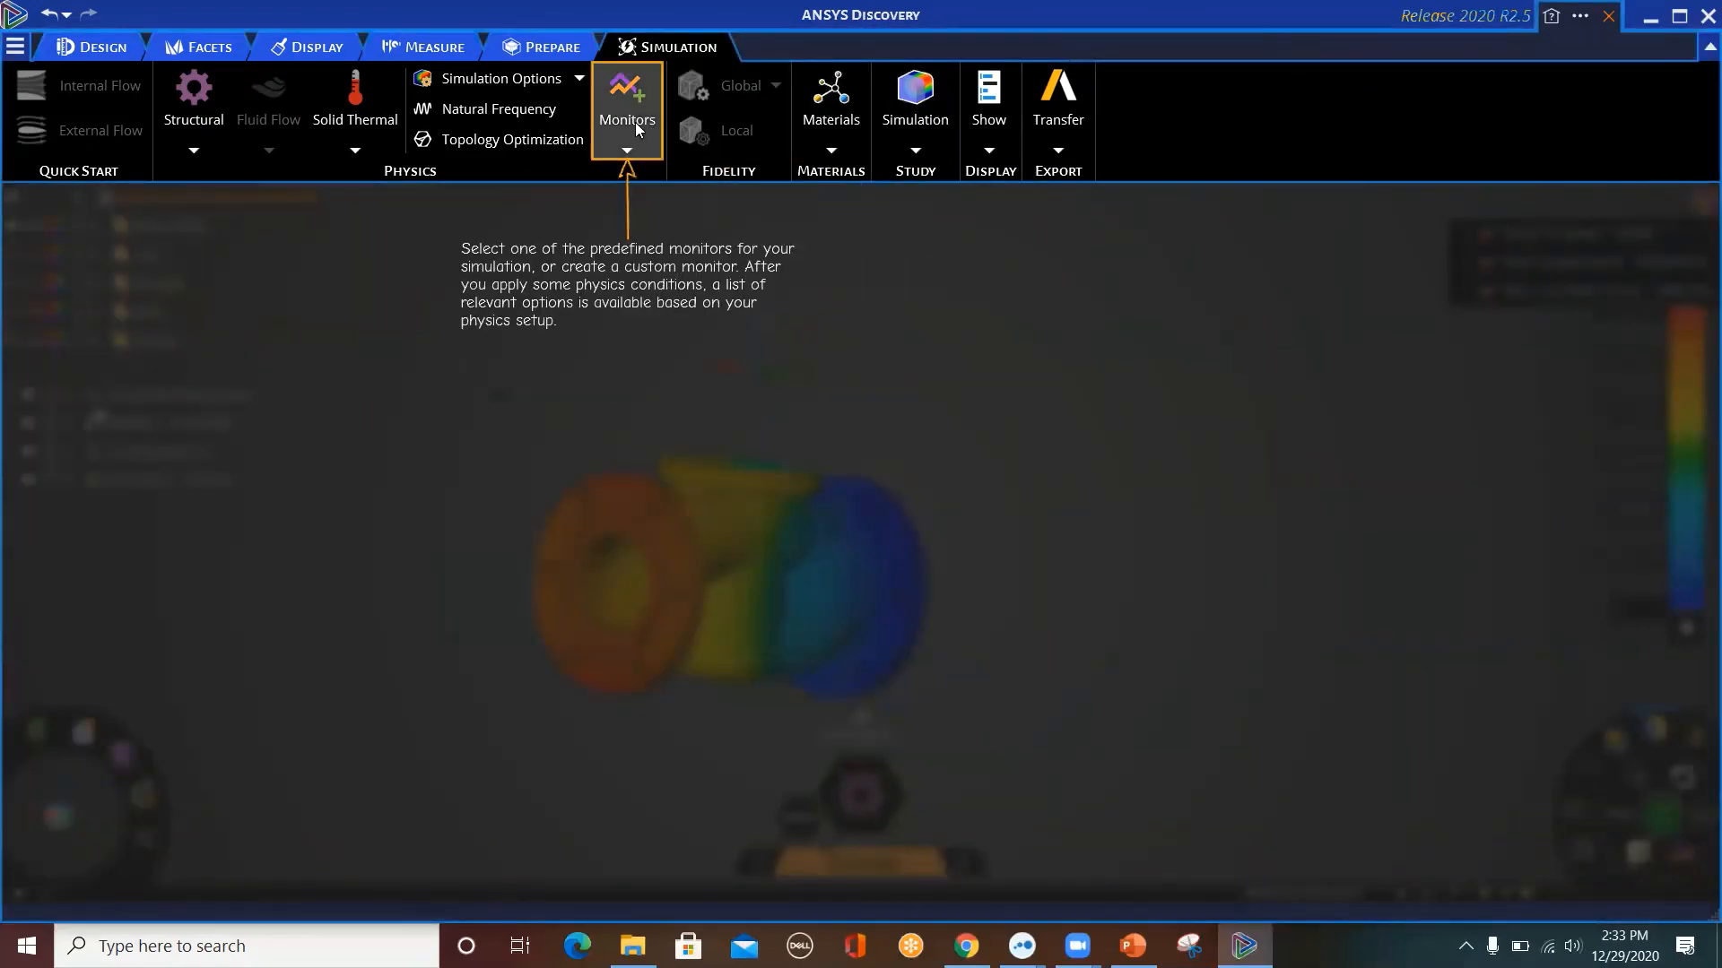
mouse_move(541, 127)
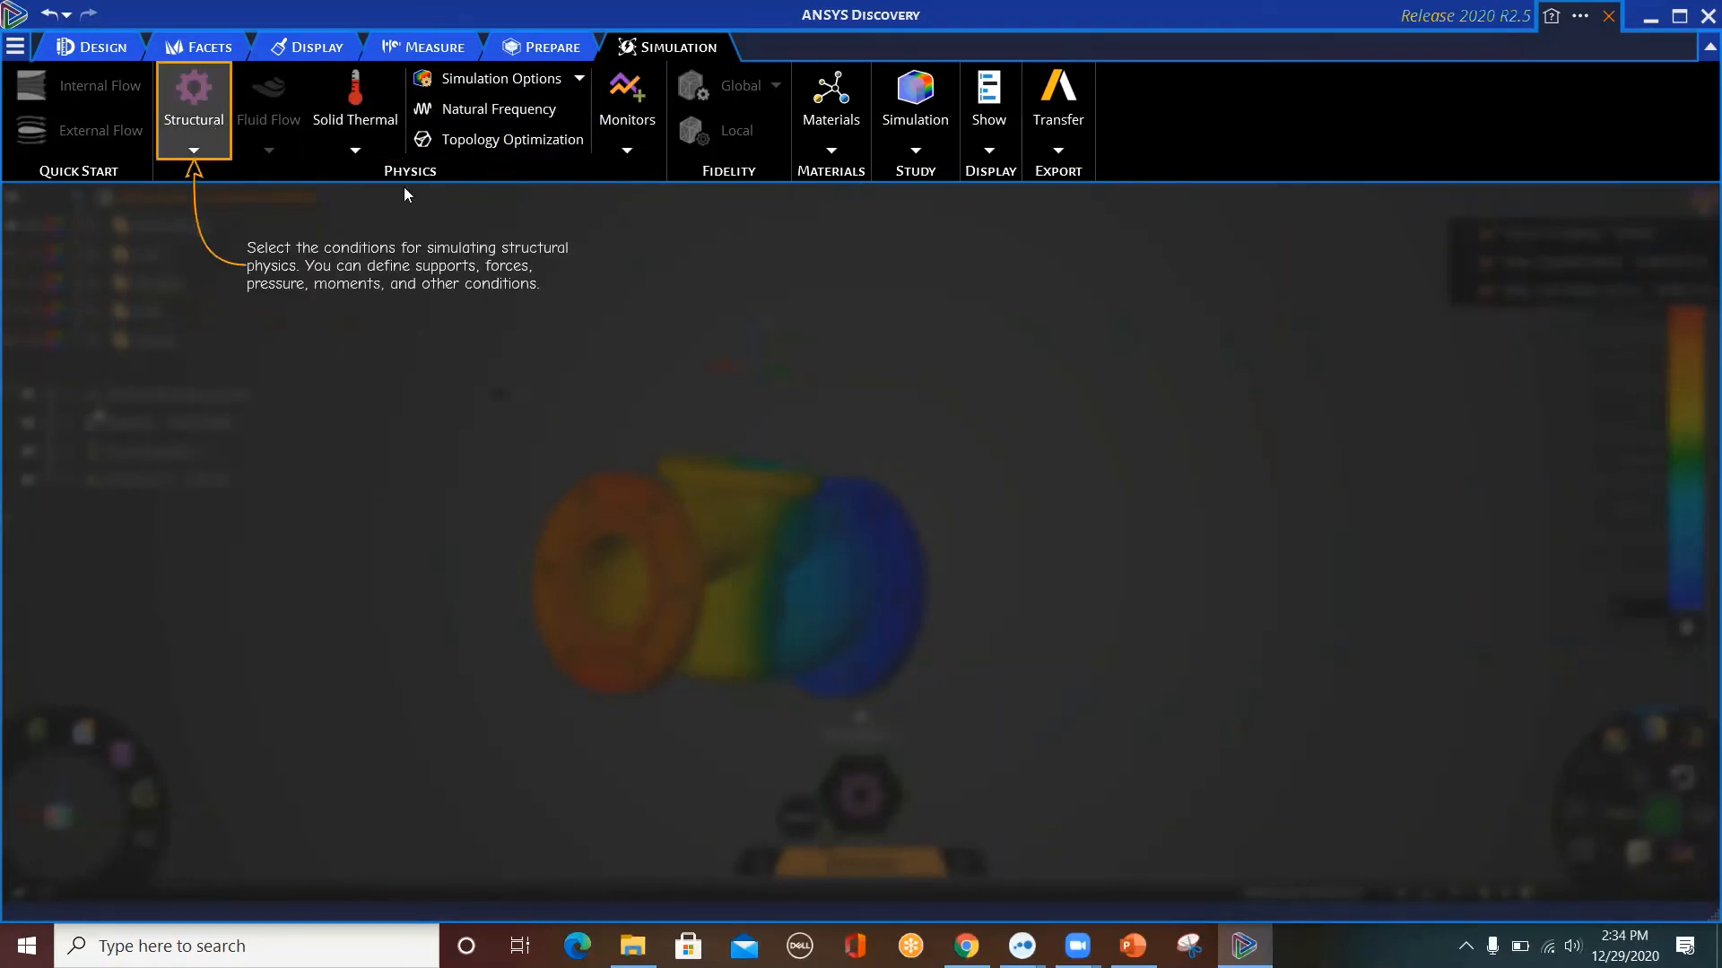
click(1204, 341)
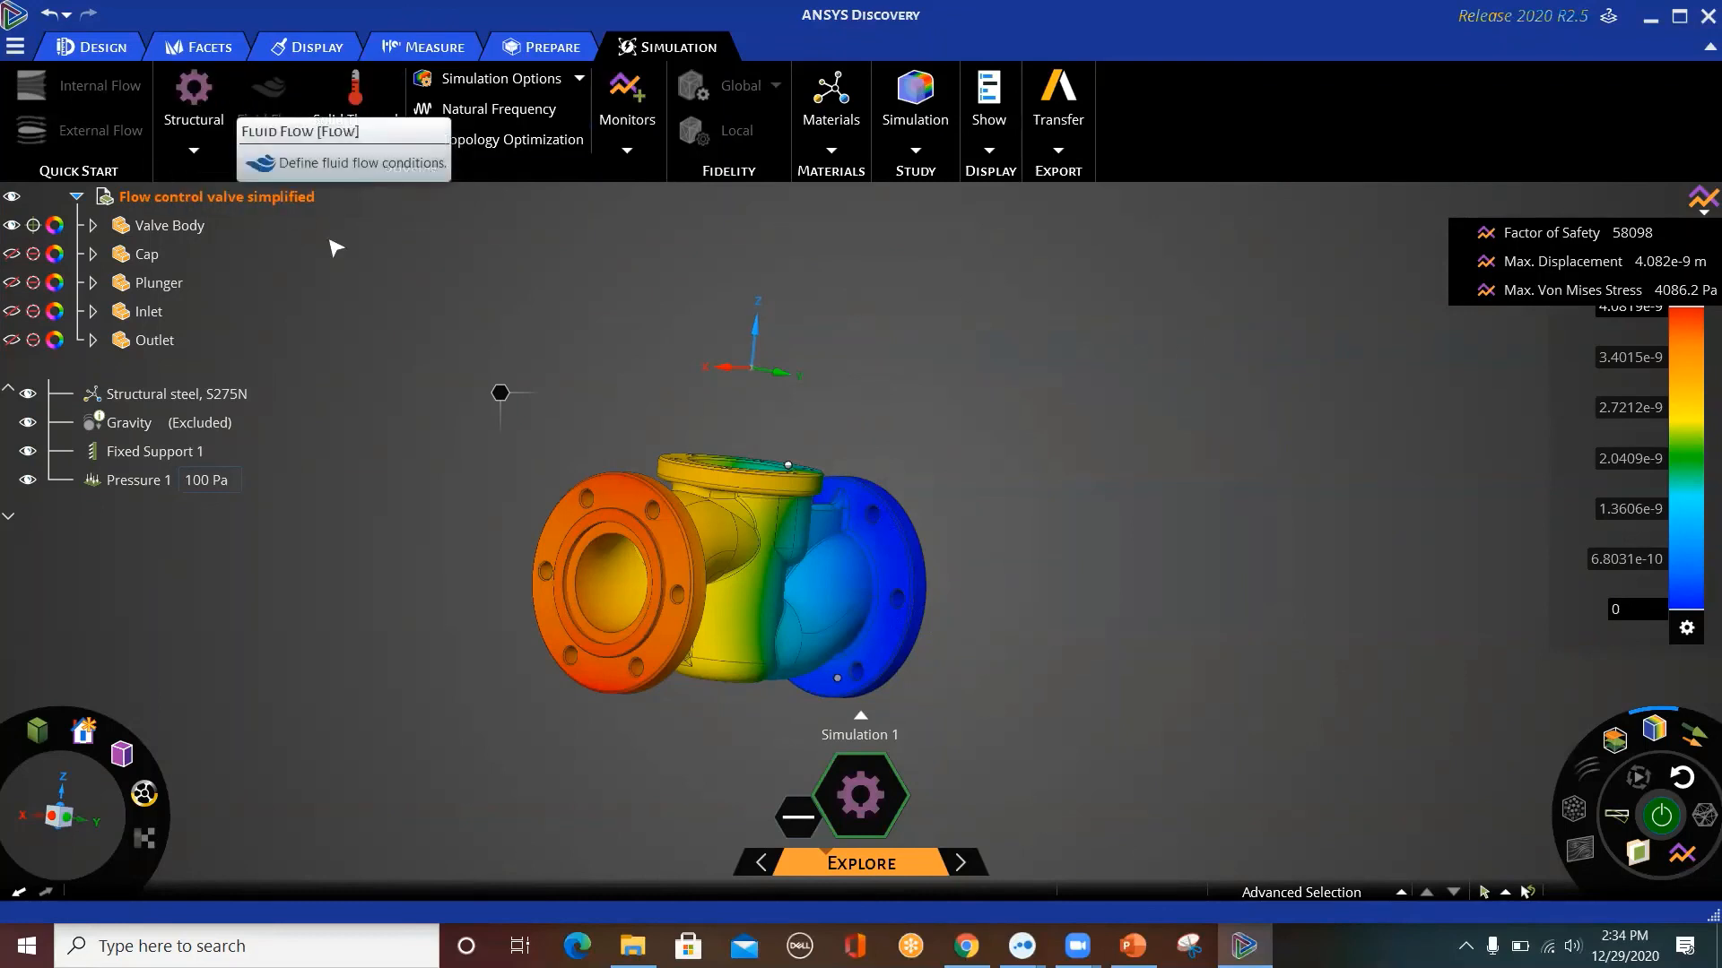
Move the solved valve simulation from the Explore stage to the Refine stage.
mouse_move(761, 868)
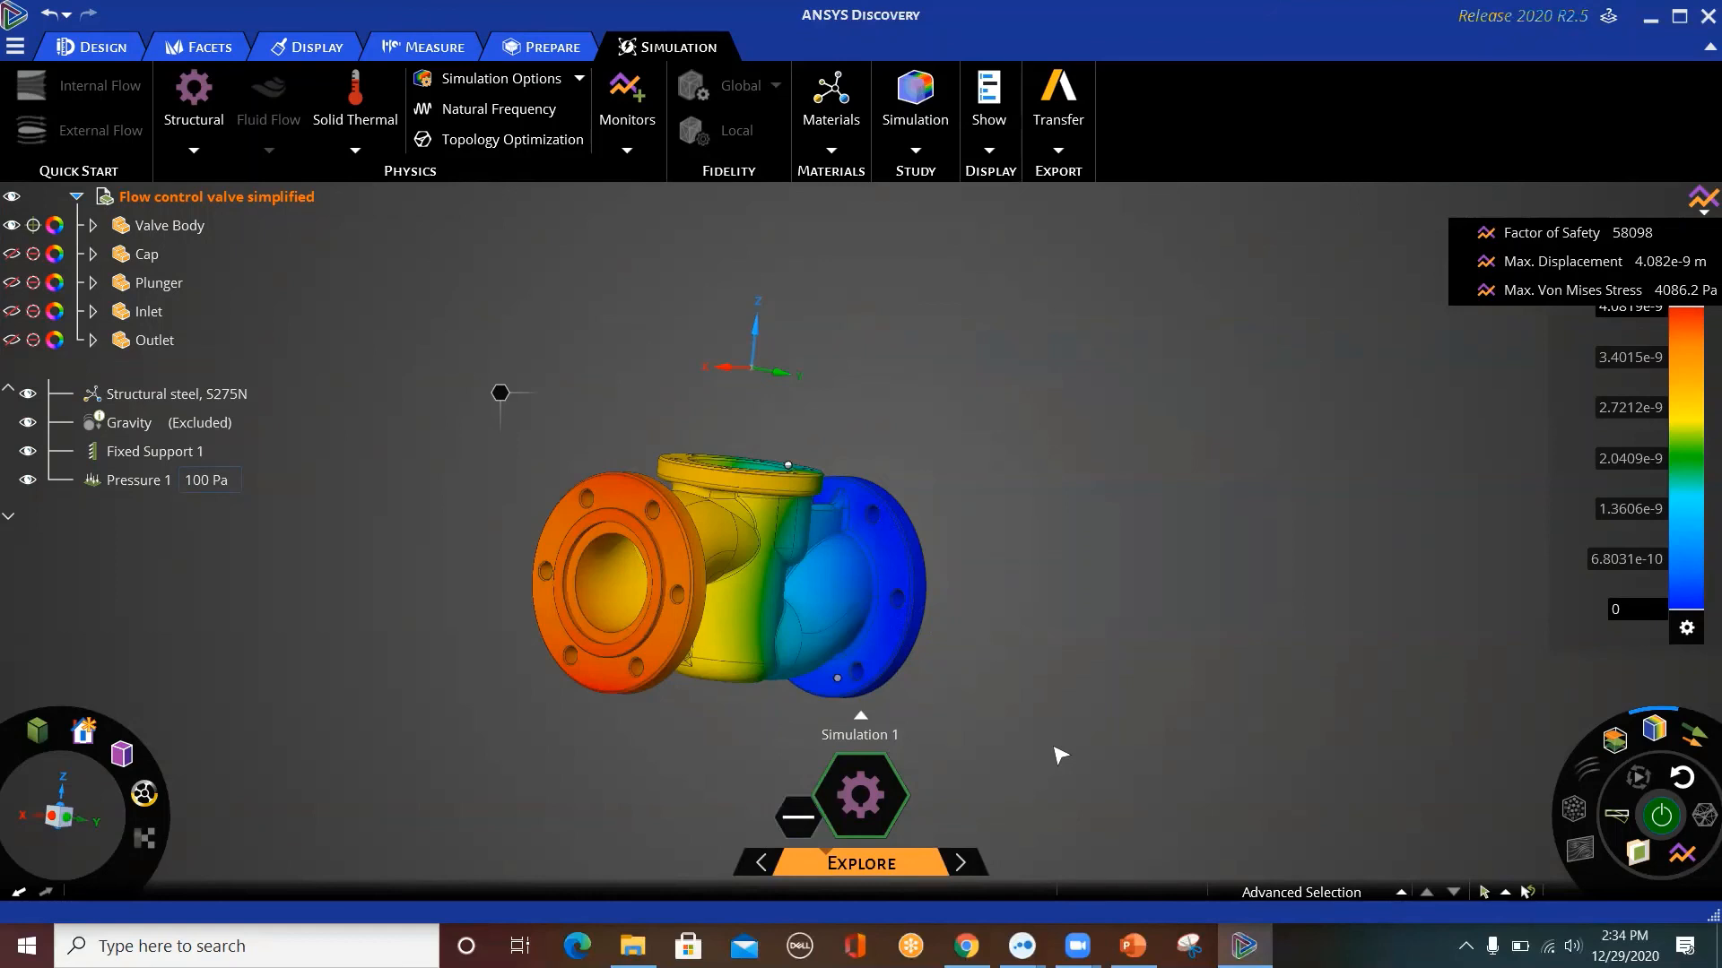
mouse_move(980, 868)
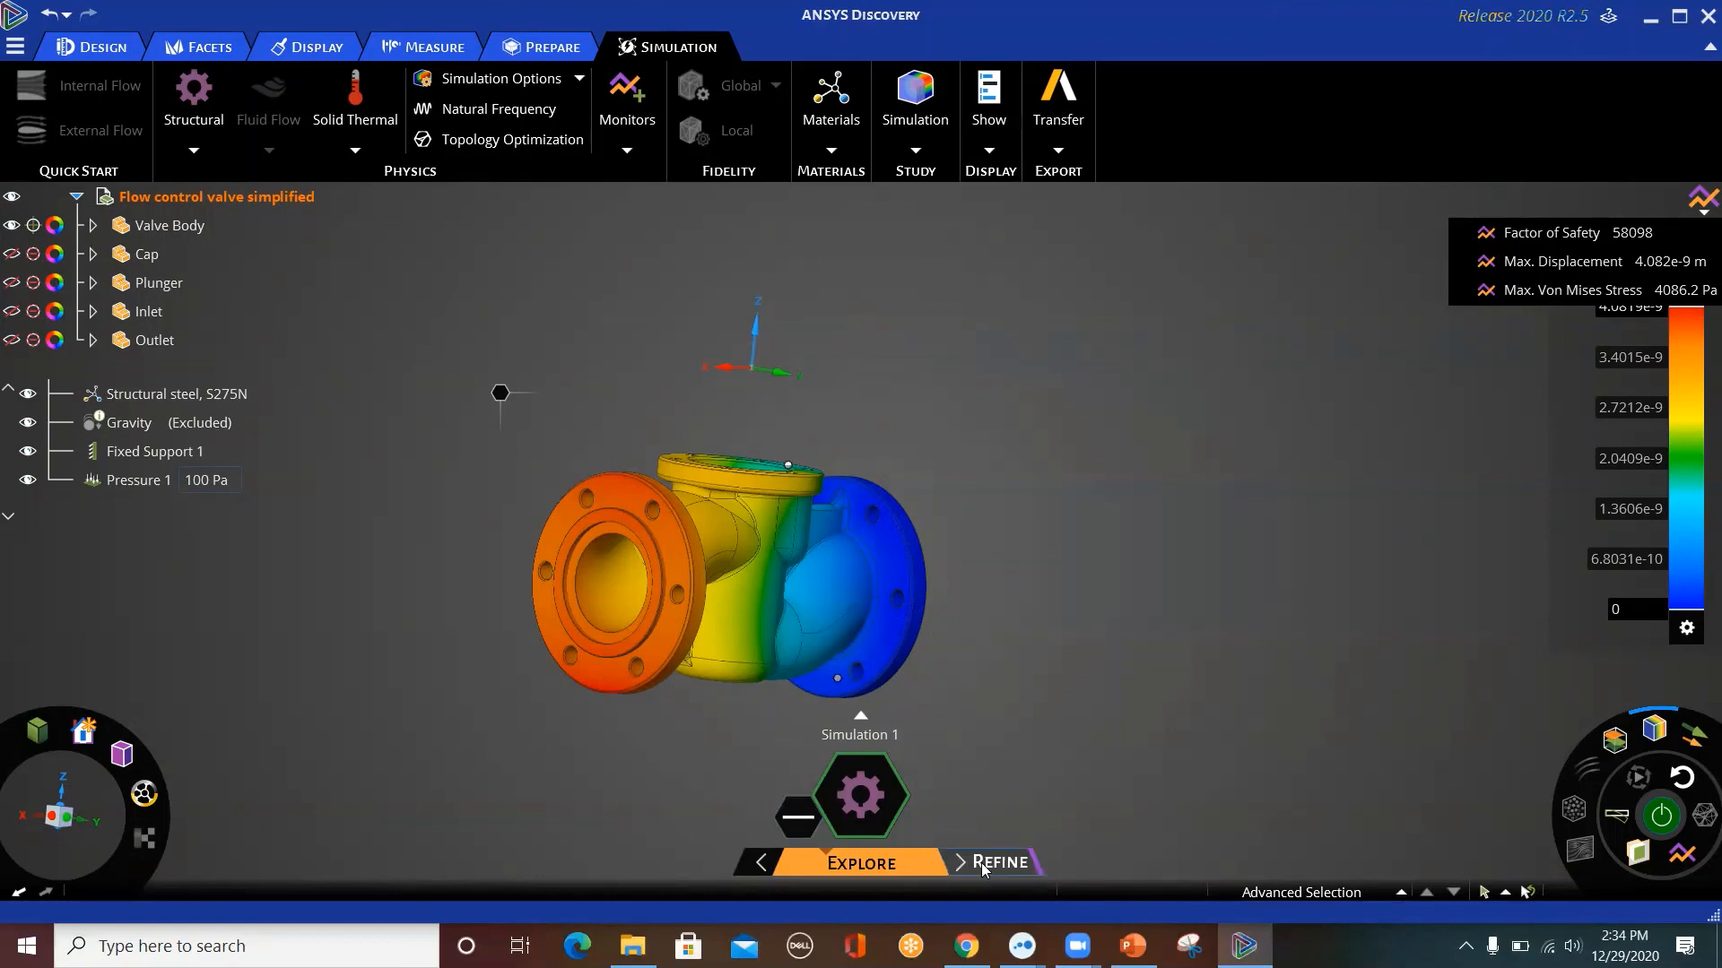
click(984, 866)
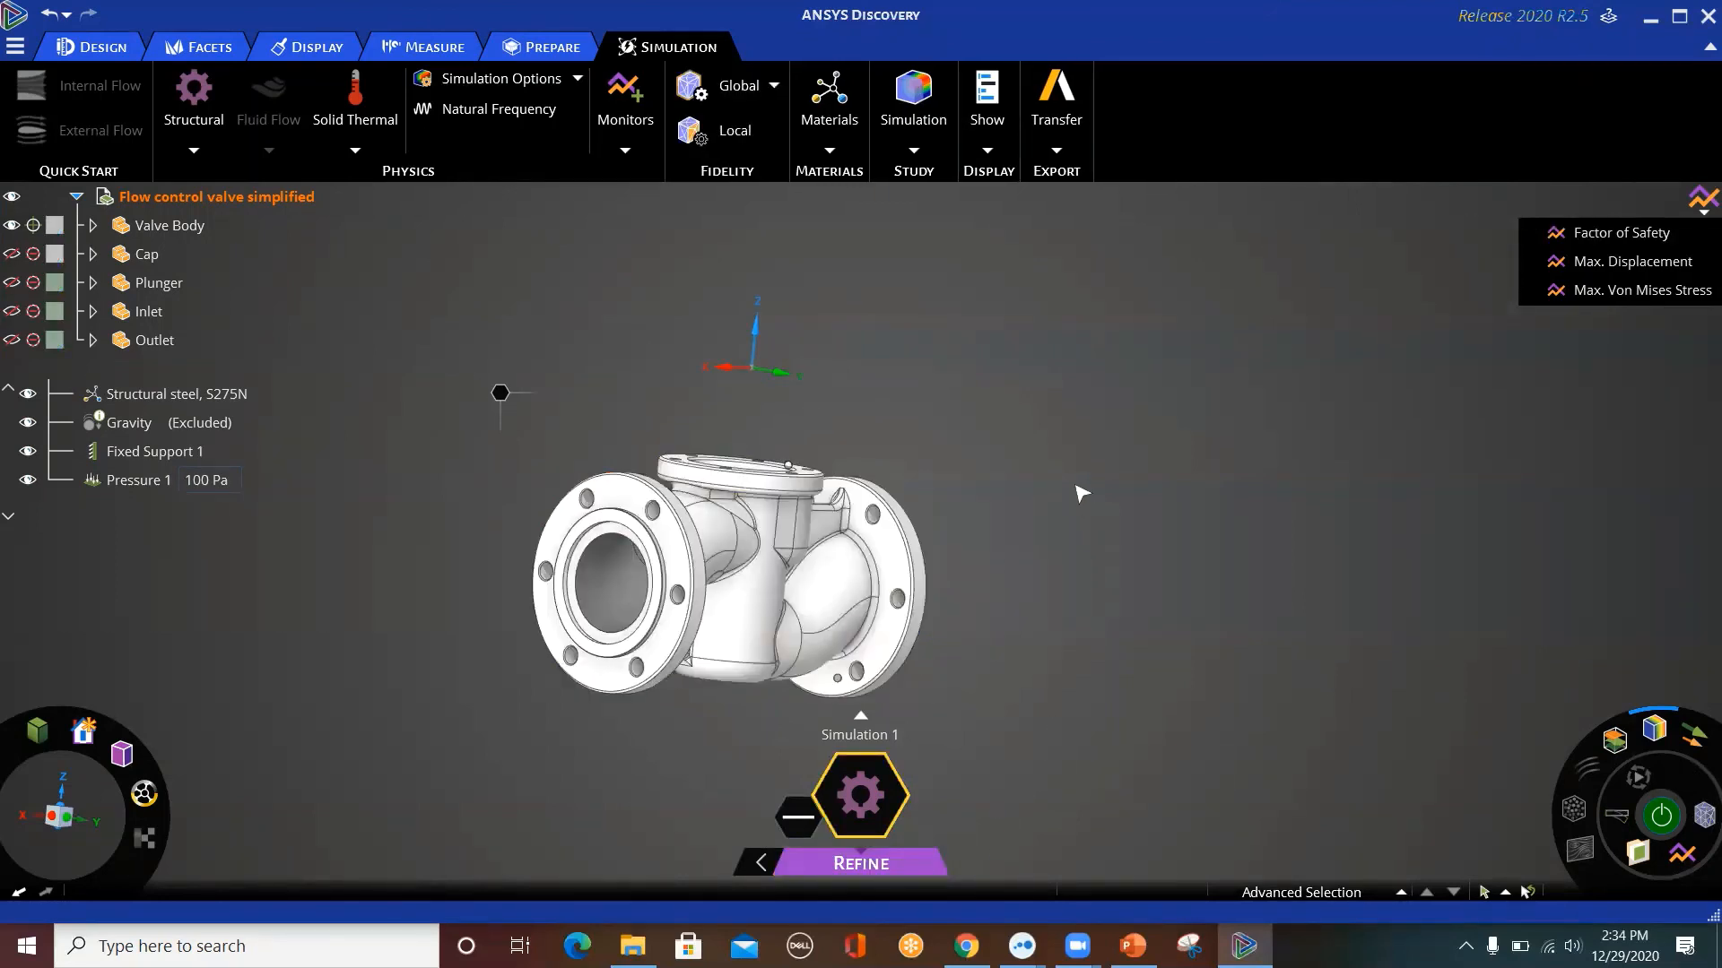